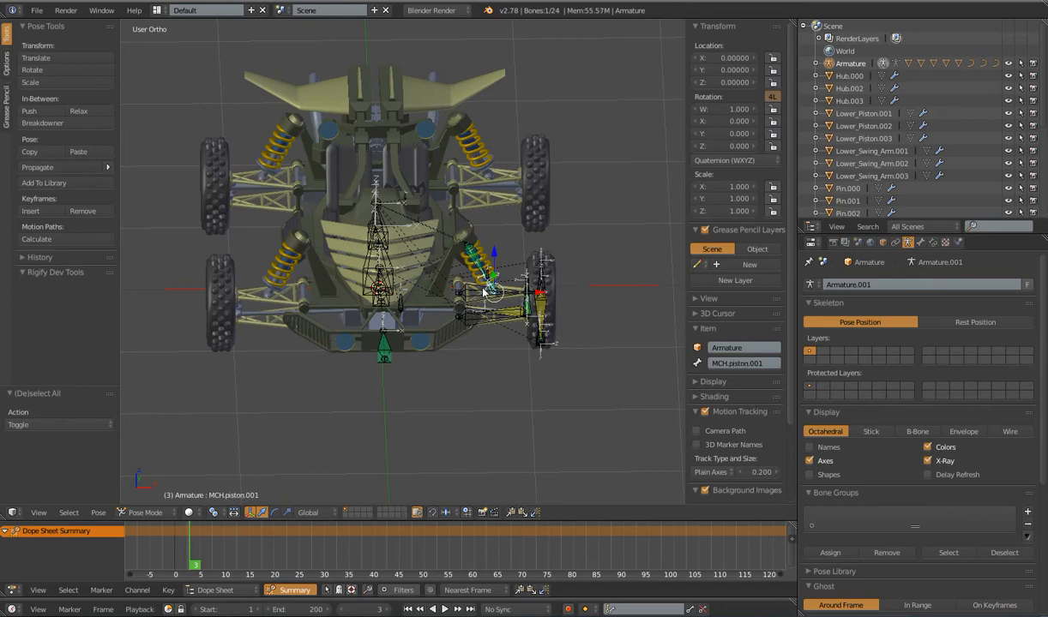
Step: Examine the front wheel's mechanism bones, including MCH.strut.001, MCH.steerlink.001 and MCH.grd.IK.003, by selecting them one at a time
right_click(487, 306)
right_click(487, 316)
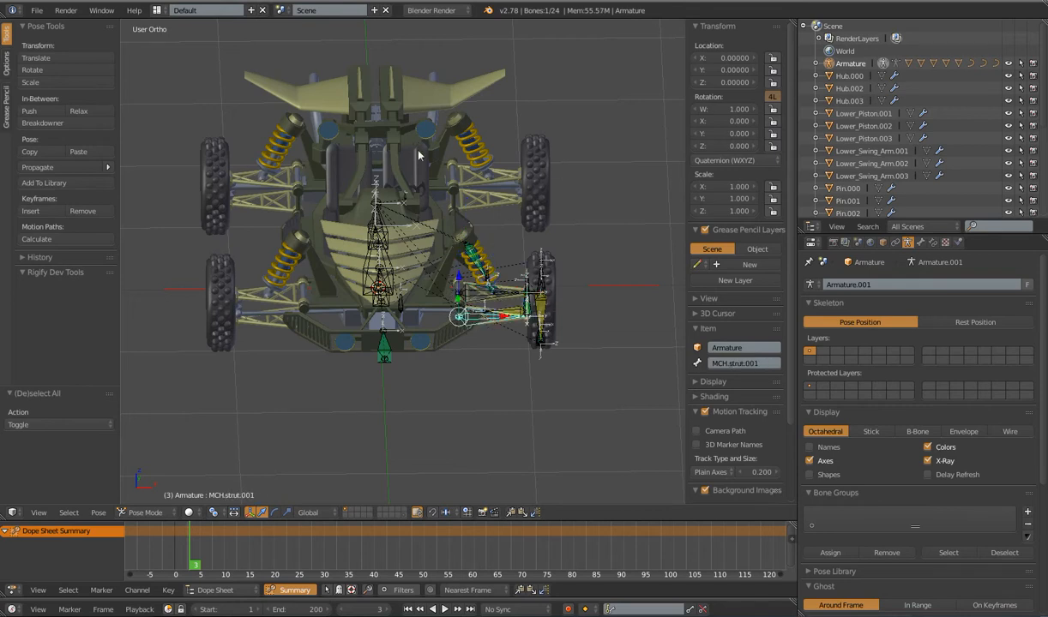
middle_drag(327, 343, 479, 389)
scroll(479, 389, up, 2)
right_click(551, 318)
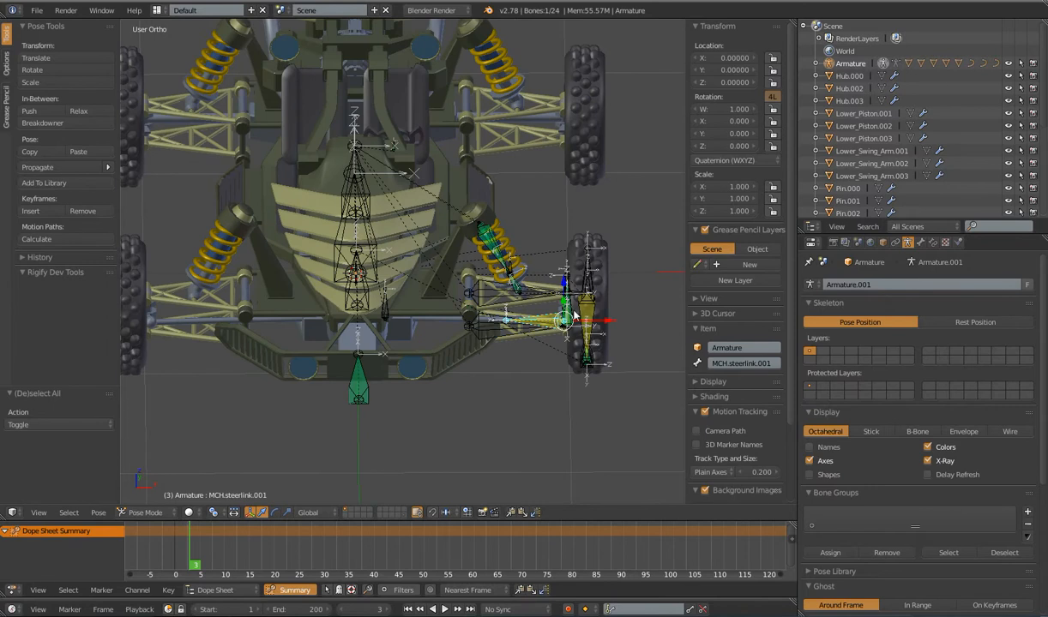
right_click(567, 305)
right_click(584, 322)
scroll(574, 335, down, 3)
middle_drag(568, 339, 452, 318)
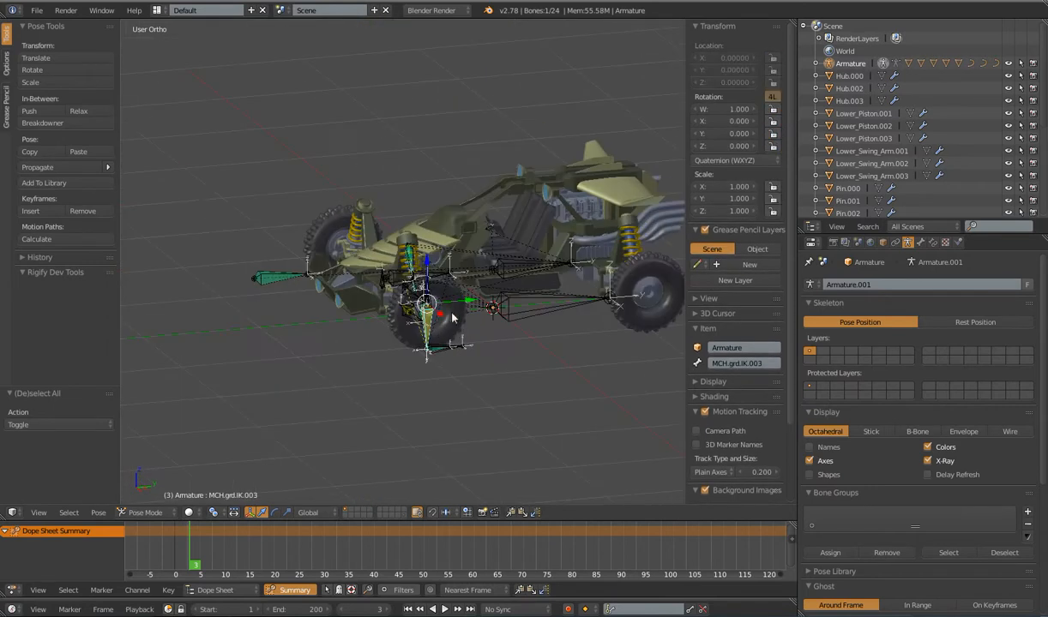
Step: Test-move the Root bone and the Body bone freely, cancelling each move
right_click(502, 295)
key(g)
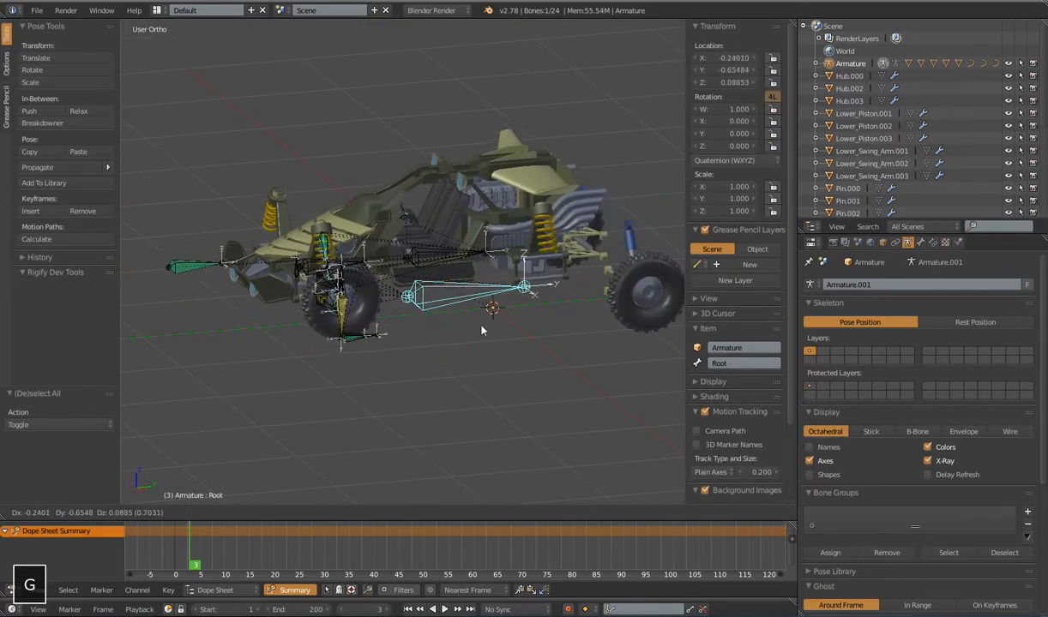
right_click(504, 285)
right_click(518, 267)
key(g)
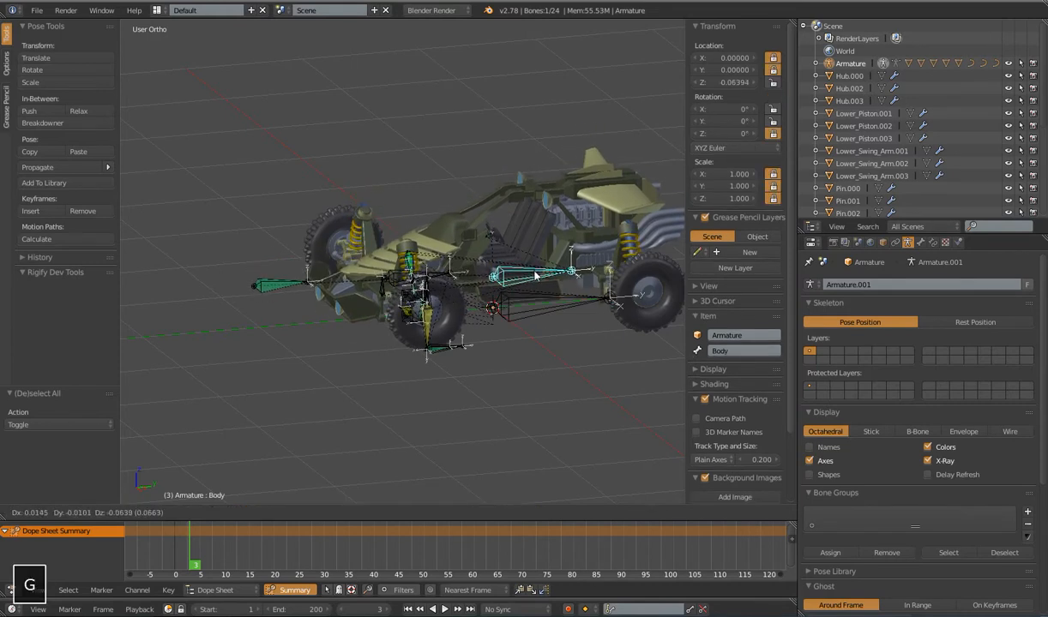
right_click(533, 257)
Step: Select the Steering bone at the front of the rover and examine its place in the rig
middle_drag(533, 257, 484, 308)
scroll(480, 318, up, 3)
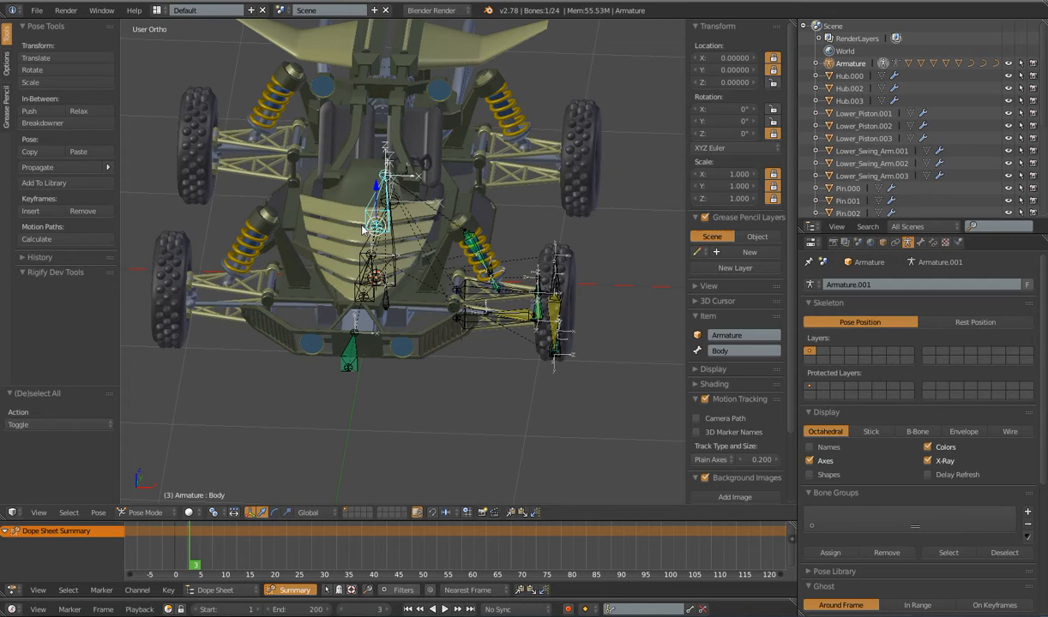
right_click(349, 350)
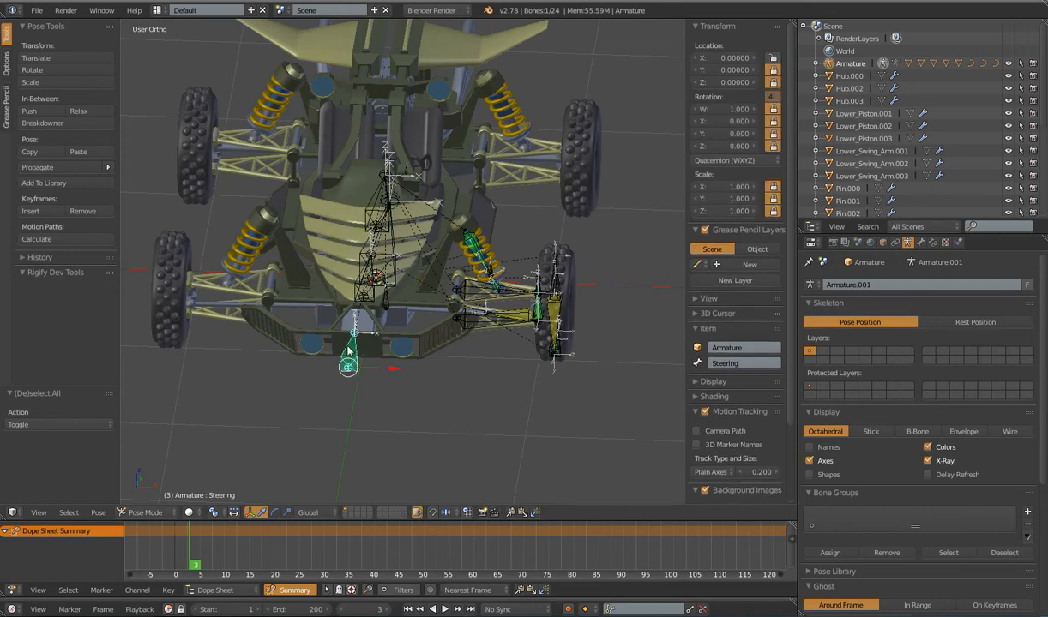
scroll(349, 349, down, 5)
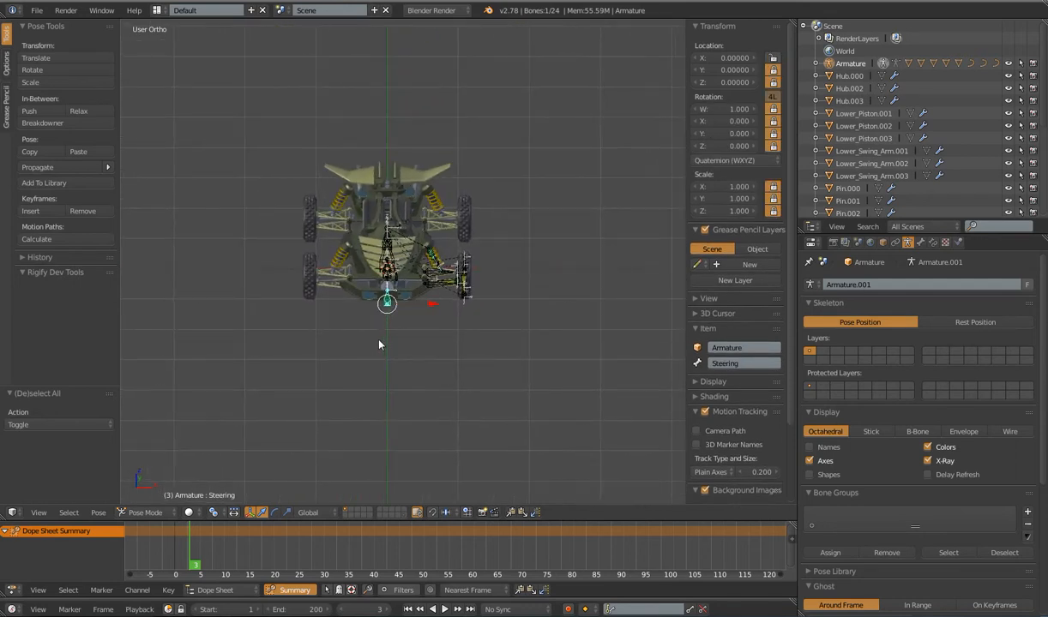
scroll(380, 345, up, 4)
scroll(380, 344, up, 1)
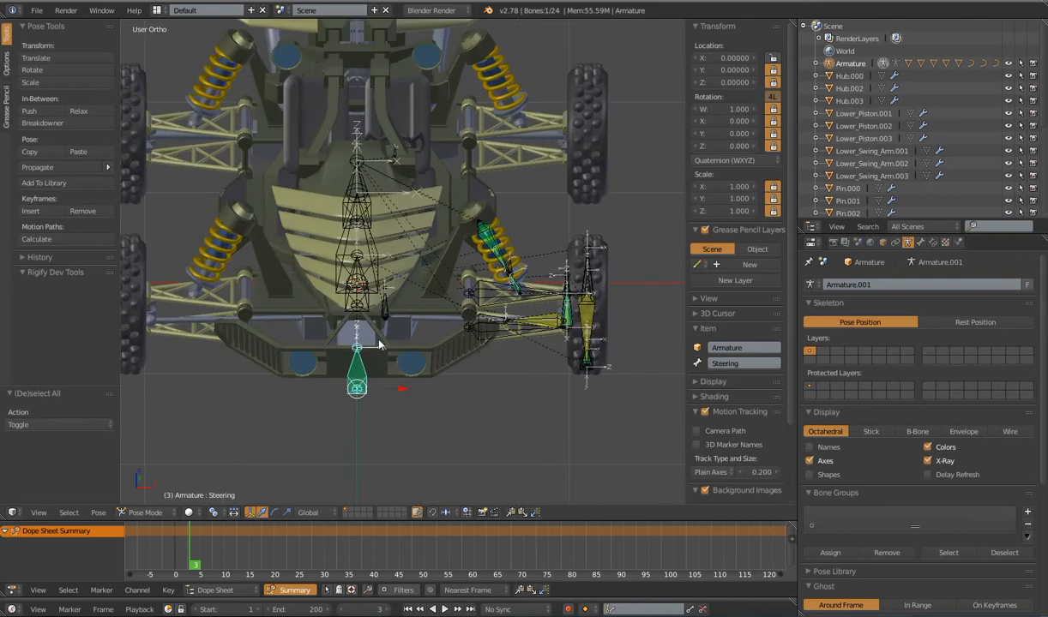
scroll(380, 345, down, 3)
scroll(380, 345, up, 3)
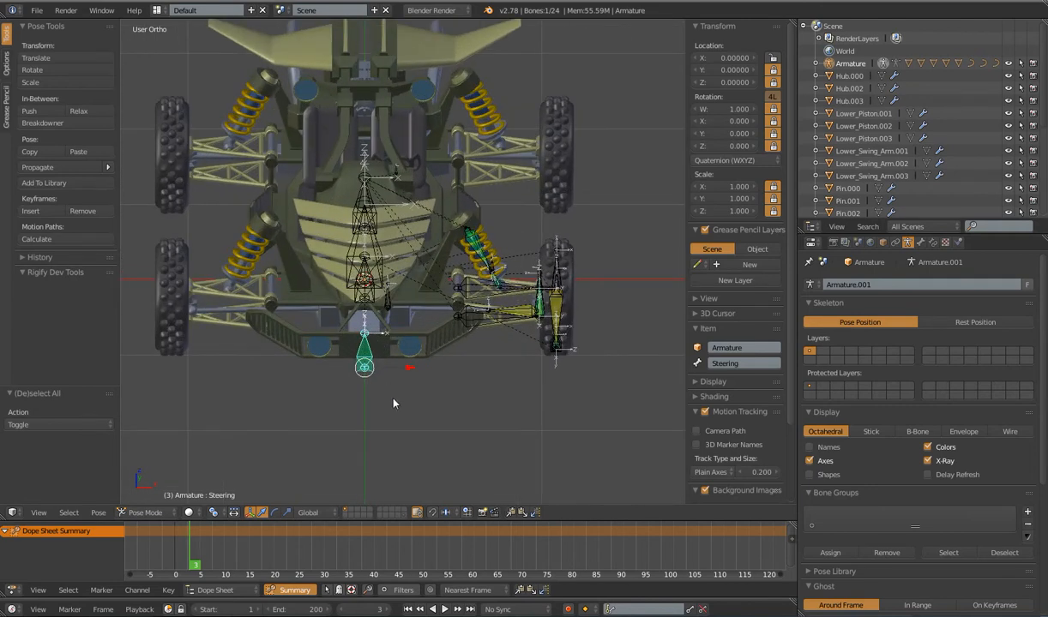
Step: Show the layer holding the bone widget shapes and inspect the widgets, including WGT_Steering_Control
click(405, 518)
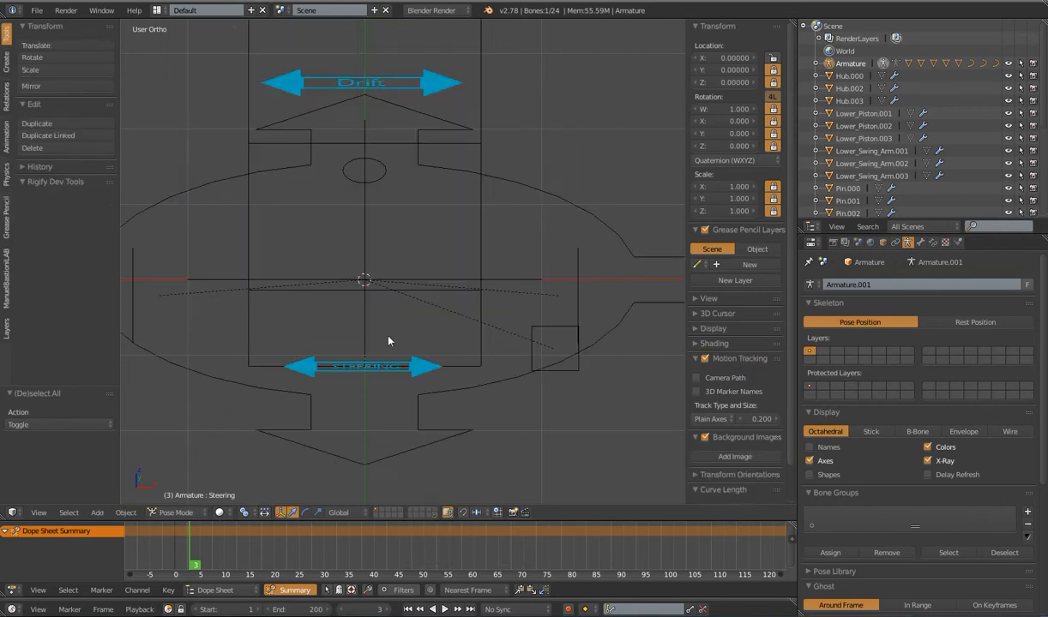
right_click(432, 203)
right_click(436, 129)
right_click(399, 171)
right_click(398, 314)
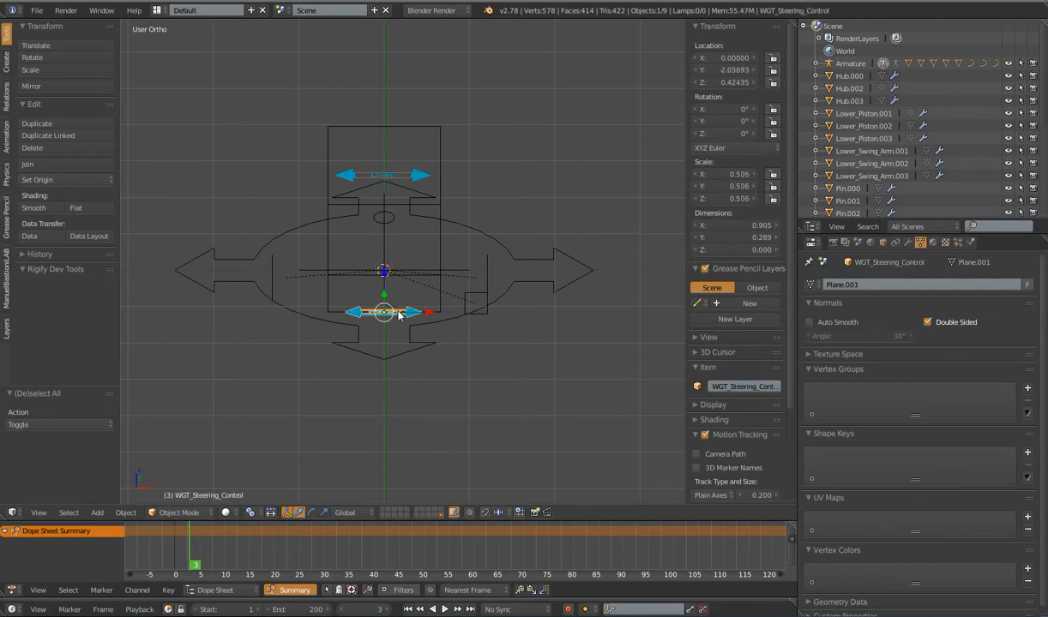
Step: Return to the rover's layer and select the armature's Body bone in Pose Mode
click(382, 513)
middle_drag(428, 341, 411, 339)
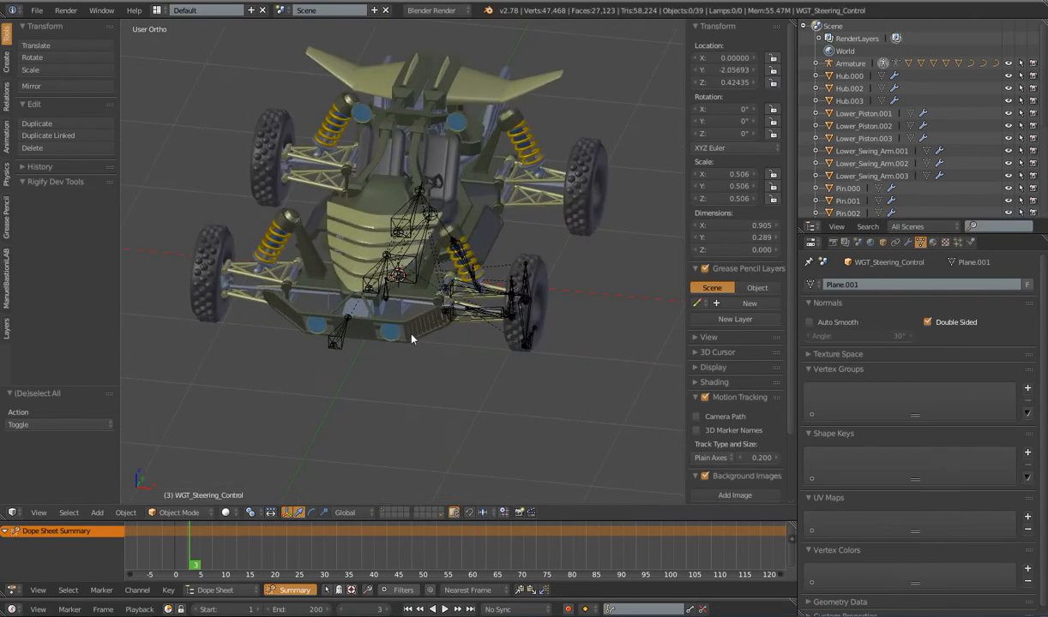
right_click(400, 243)
right_click(401, 229)
scroll(398, 235, down, 3)
middle_drag(398, 238, 426, 290)
scroll(425, 291, up, 2)
scroll(426, 290, up, 2)
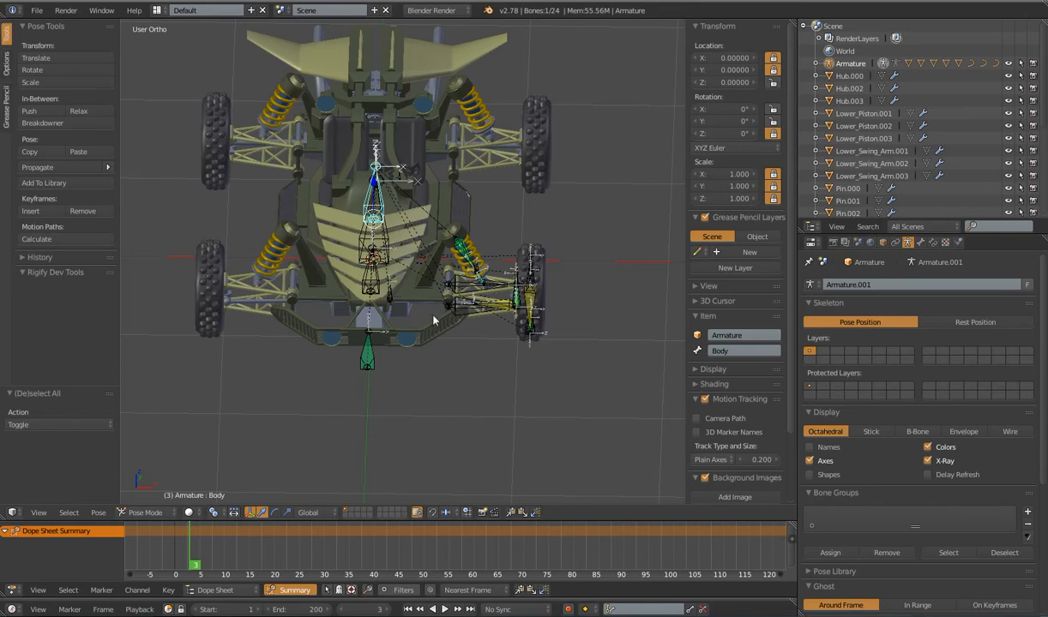
Step: Enable the display of custom bone shapes for the armature and select the Root control
click(809, 474)
scroll(540, 324, down, 5)
right_click(518, 275)
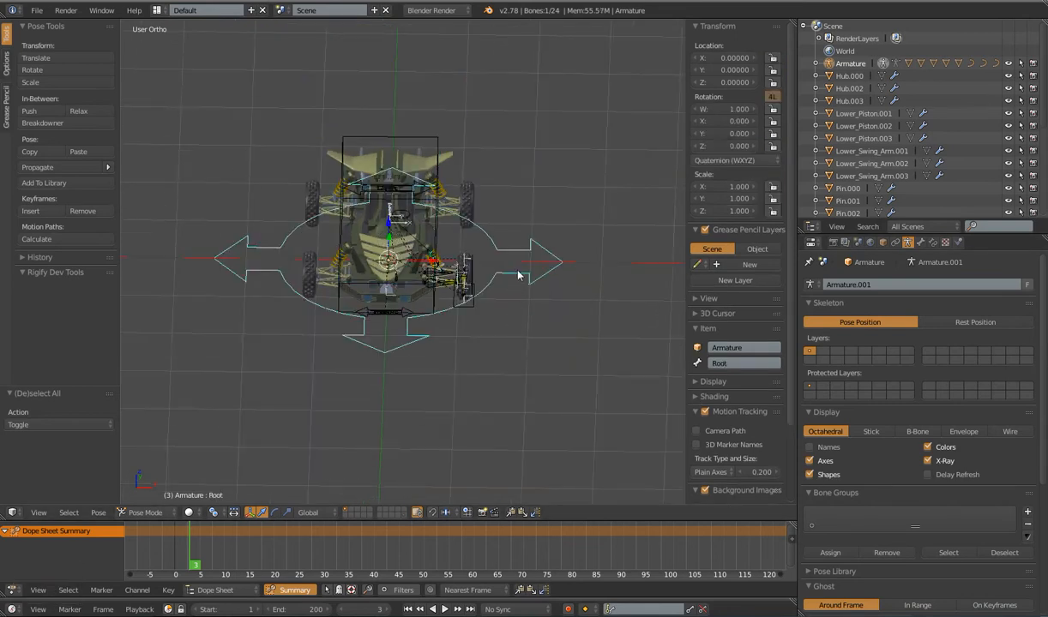
Step: Test the Drift control's swing and the Steering control's sideways travel, cancelling each transformation
right_click(369, 177)
right_click(388, 178)
key(g)
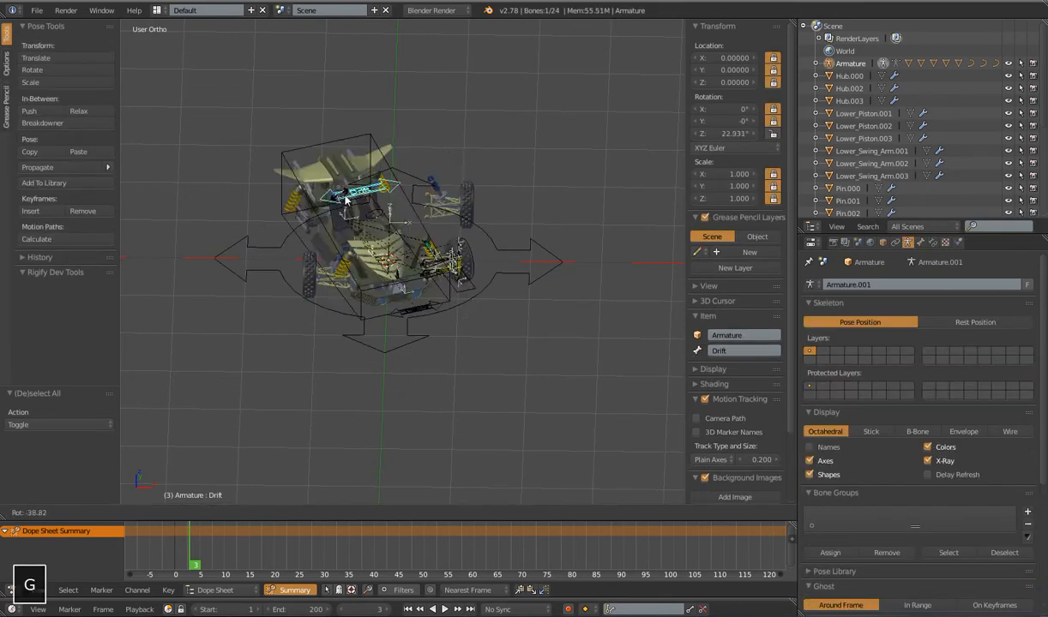
scroll(401, 204, up, 3)
right_click(409, 217)
right_click(374, 350)
key(g)
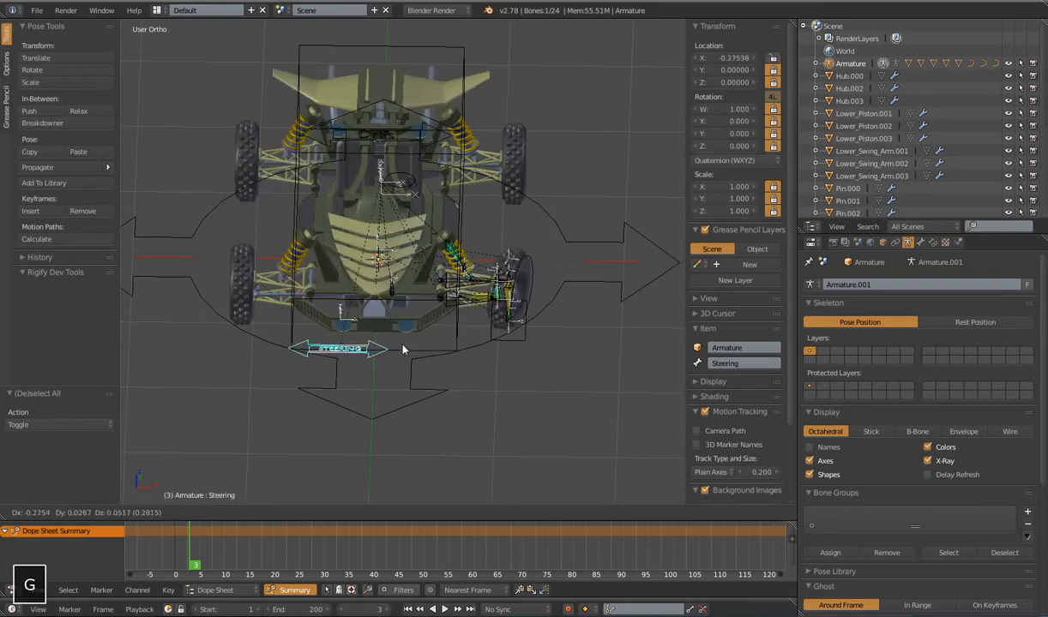
right_click(403, 349)
Step: Test-move and test-rotate the Body control, cancelling the transformations
right_click(441, 341)
key(g)
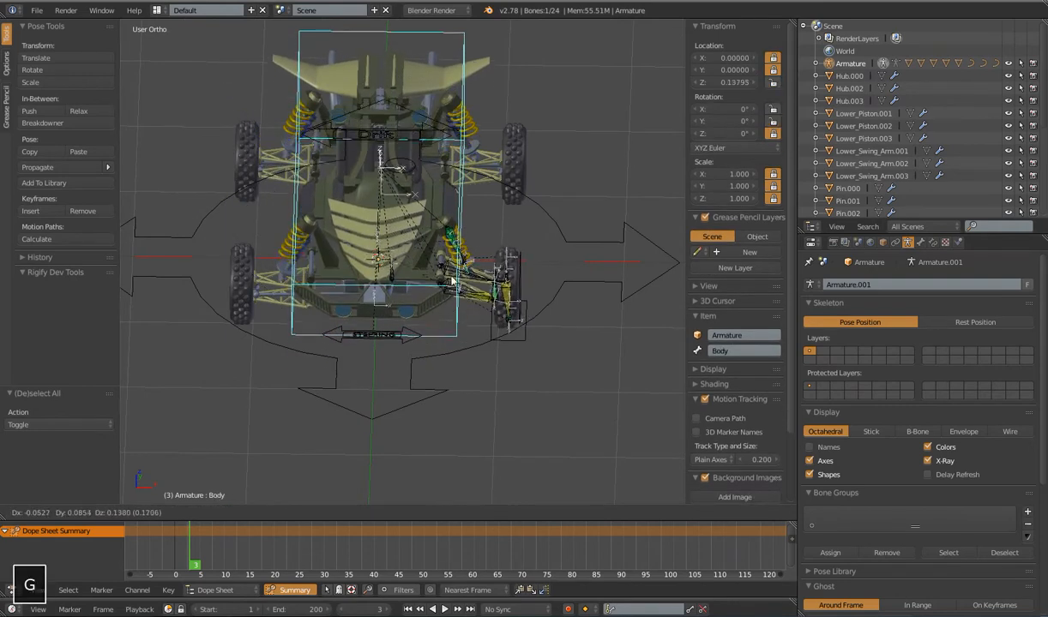
key(r)
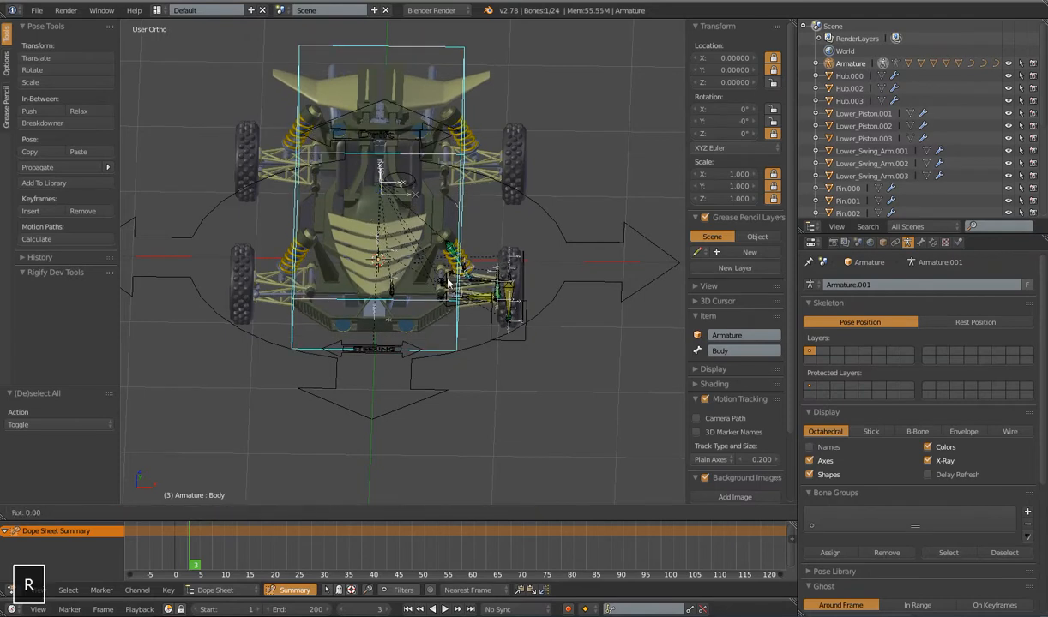
right_click(434, 355)
Step: Test-move the Wheel Height.001 control under the front wheel and cancel the move
right_click(434, 354)
scroll(416, 367, down, 4)
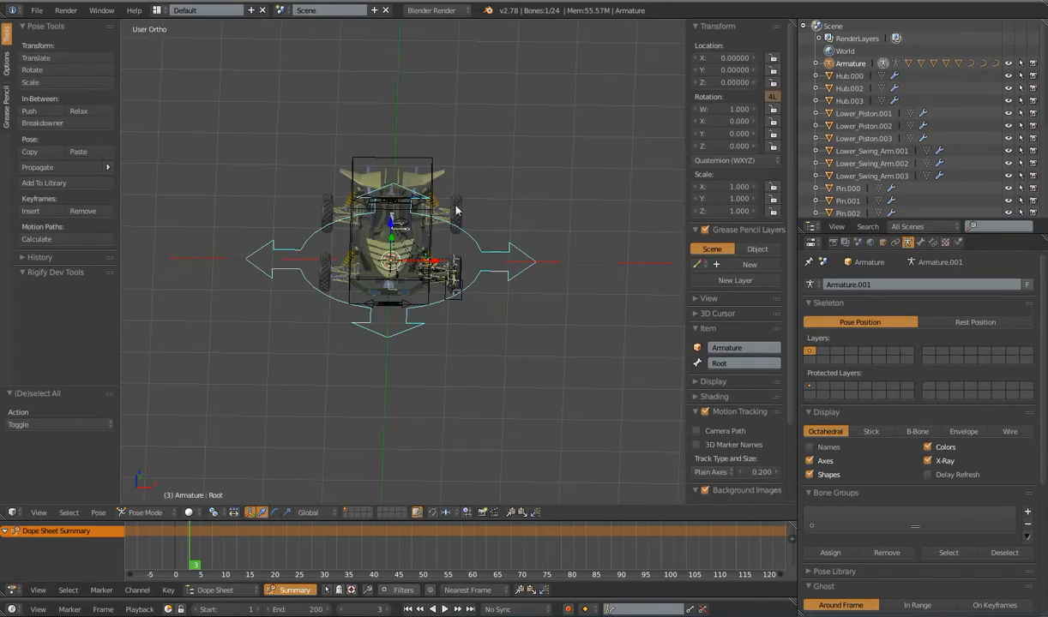
middle_drag(318, 164, 347, 292)
scroll(347, 292, up, 5)
middle_drag(409, 330, 448, 360)
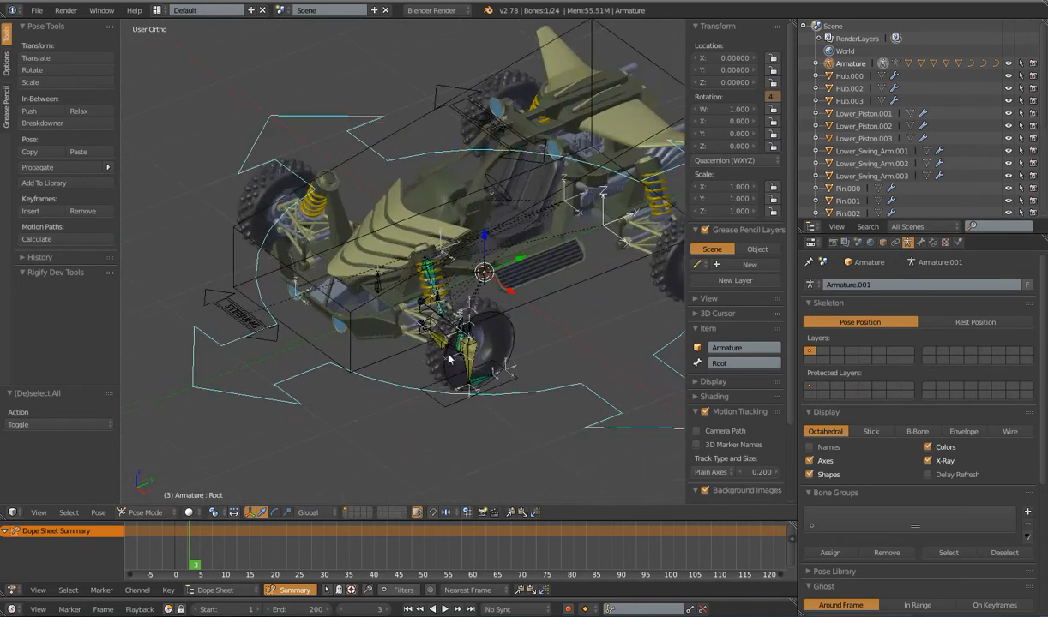
right_click(502, 323)
middle_drag(501, 291, 493, 382)
right_click(493, 377)
key(g)
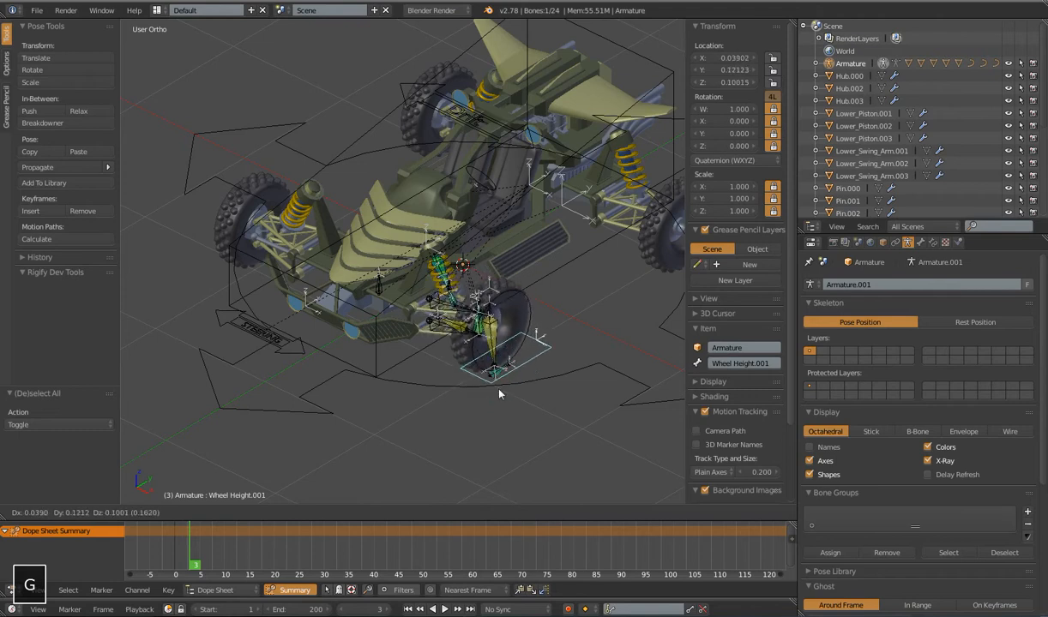
right_click(500, 395)
Step: Examine the Wheel.001 and Wheel Height.001 controls by selecting them alternately from above
scroll(463, 378, down, 4)
mouse_move(435, 367)
middle_down()
mouse_move(461, 370)
mouse_move(448, 361)
middle_up()
scroll(448, 361, up, 3)
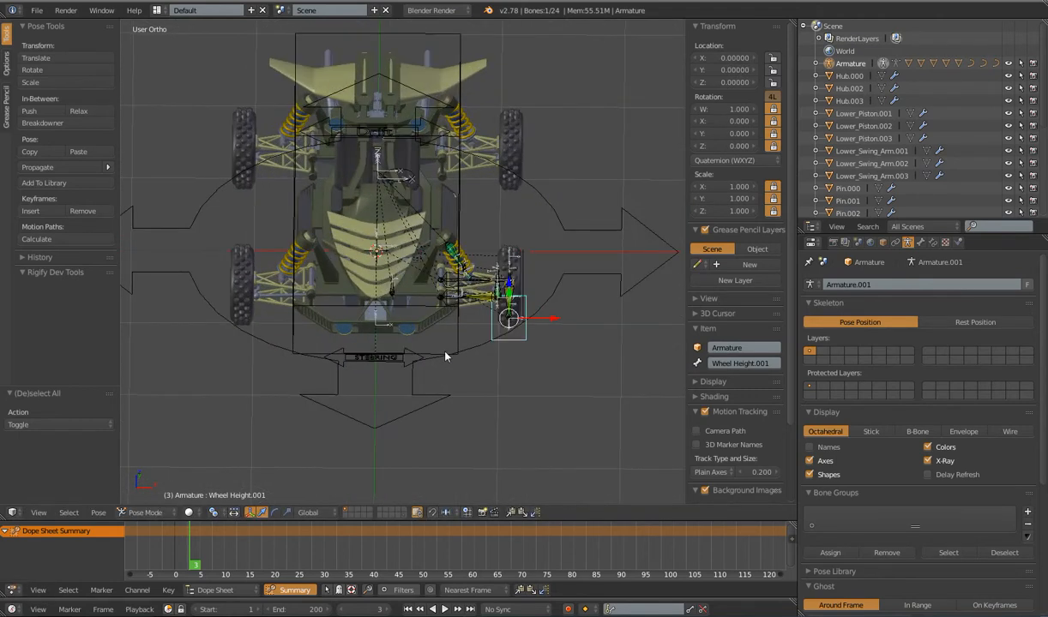
scroll(445, 355, down, 4)
scroll(489, 306, up, 4)
right_click(525, 277)
right_click(526, 324)
right_click(524, 283)
right_click(526, 333)
right_click(524, 283)
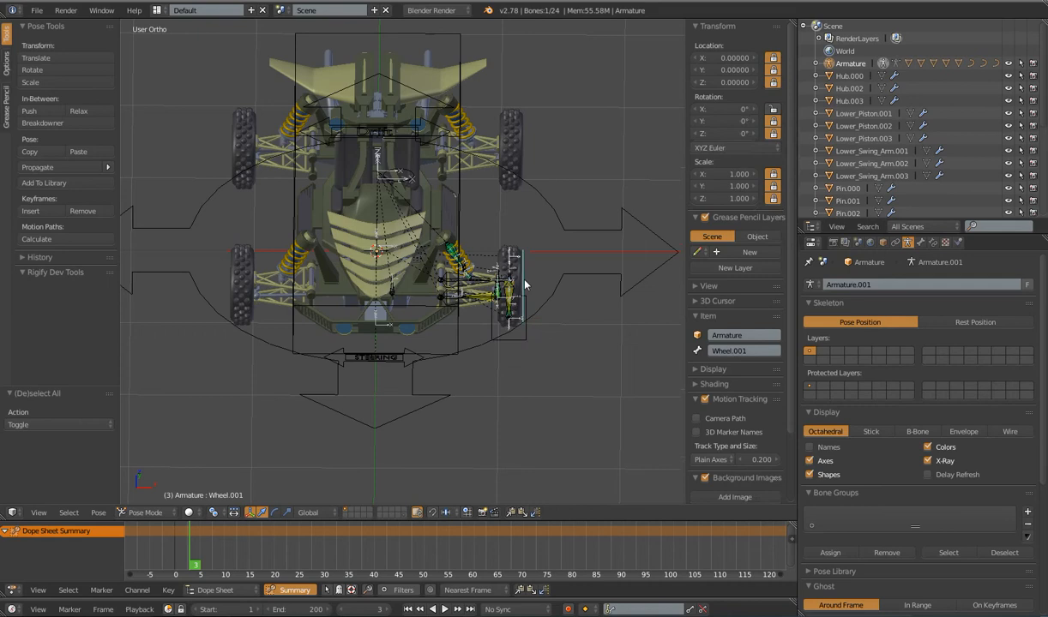
right_click(514, 334)
scroll(506, 347, down, 4)
scroll(491, 369, up, 2)
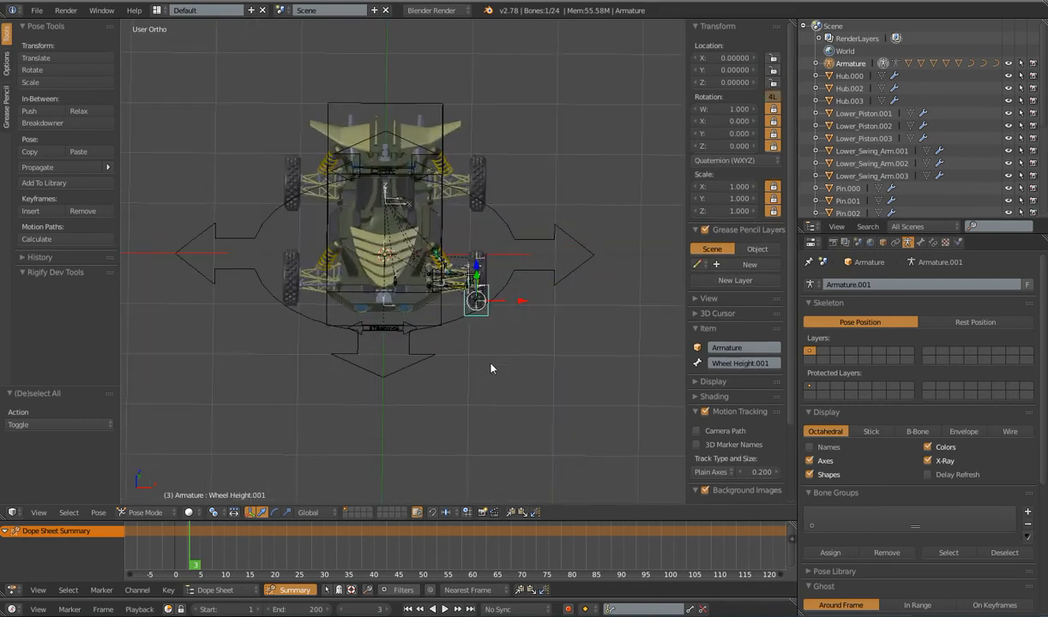
Step: Hide the Root, Steering, Body, Wheel Height.001 and Wheel.001 control bones
right_click(412, 367)
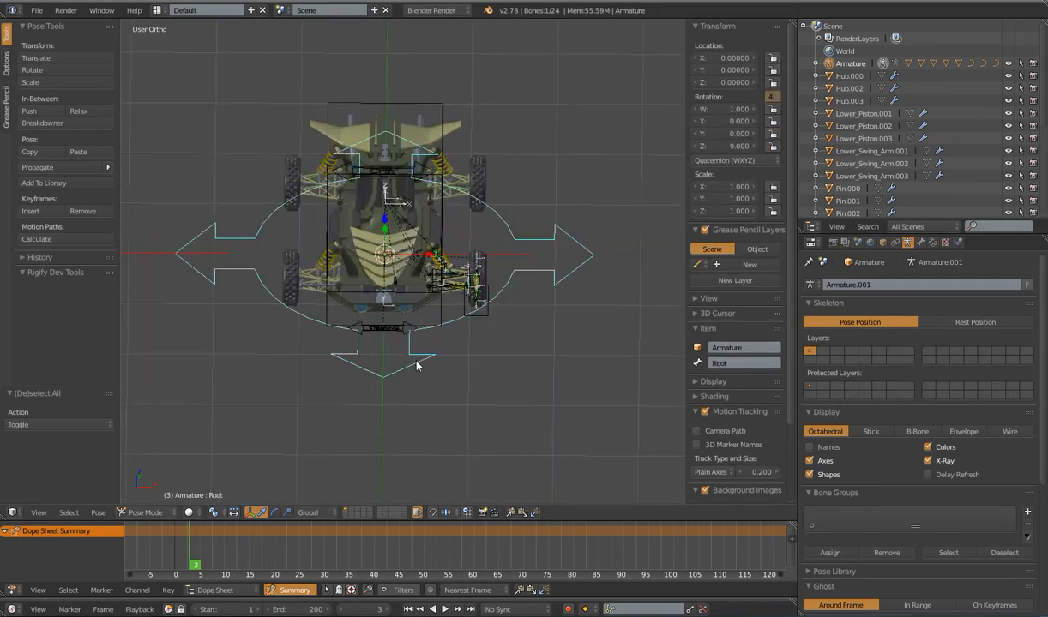
scroll(415, 367, up, 3)
shift+right_click(393, 383)
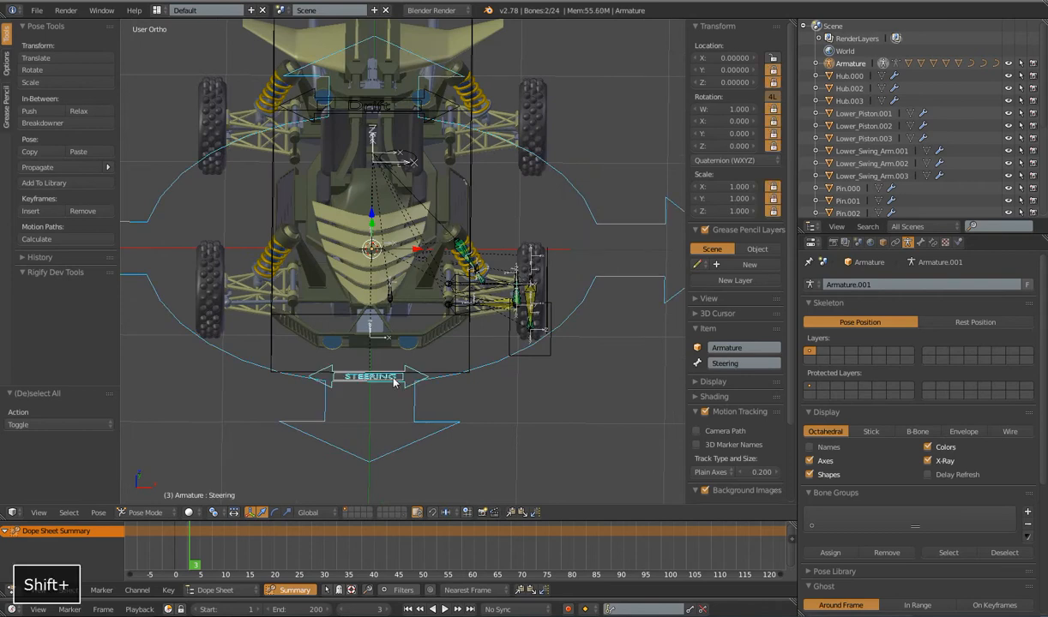
key(h)
right_click(554, 321)
key(h)
right_click(550, 255)
key(h)
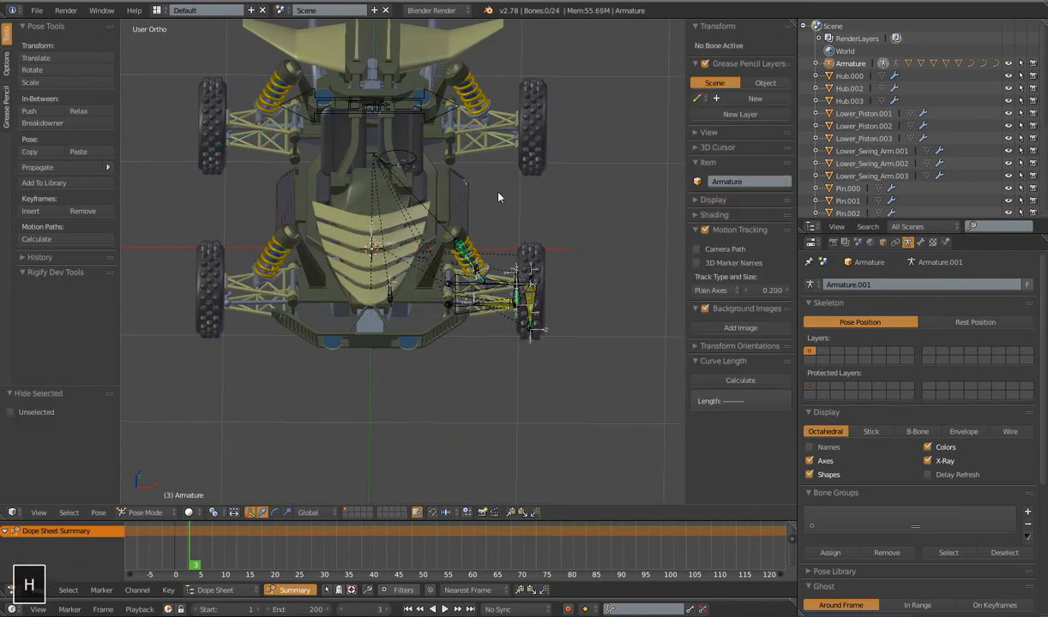
Step: Hide the circular control above the cockpit and the Drift control at the rear
key(ctrl+Tab)
right_click(399, 158)
right_click(401, 154)
key(h)
right_click(397, 106)
right_click(397, 107)
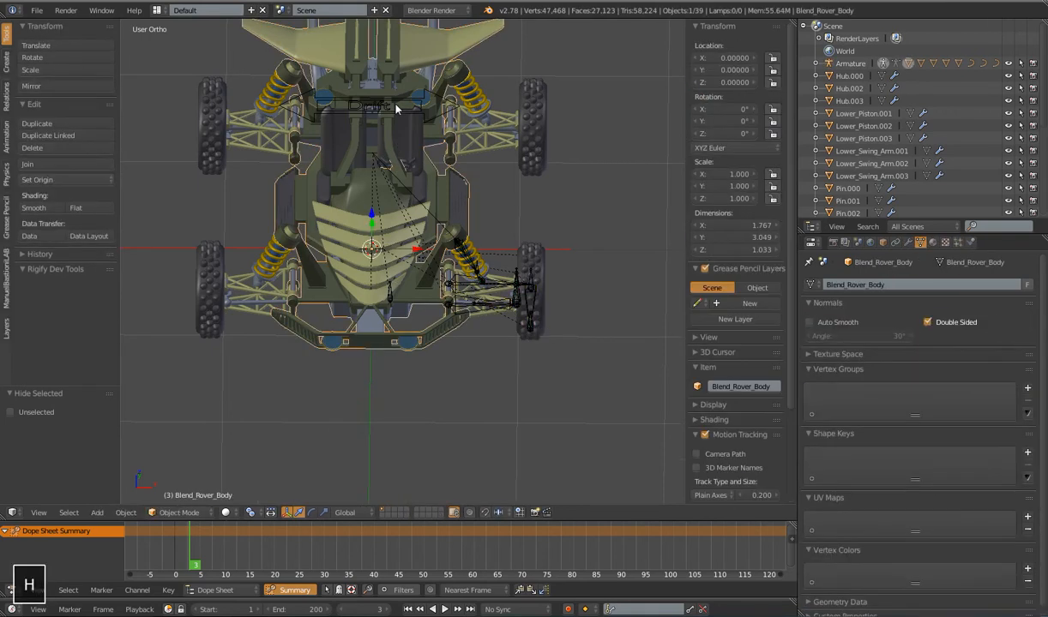
right_click(434, 97)
key(h)
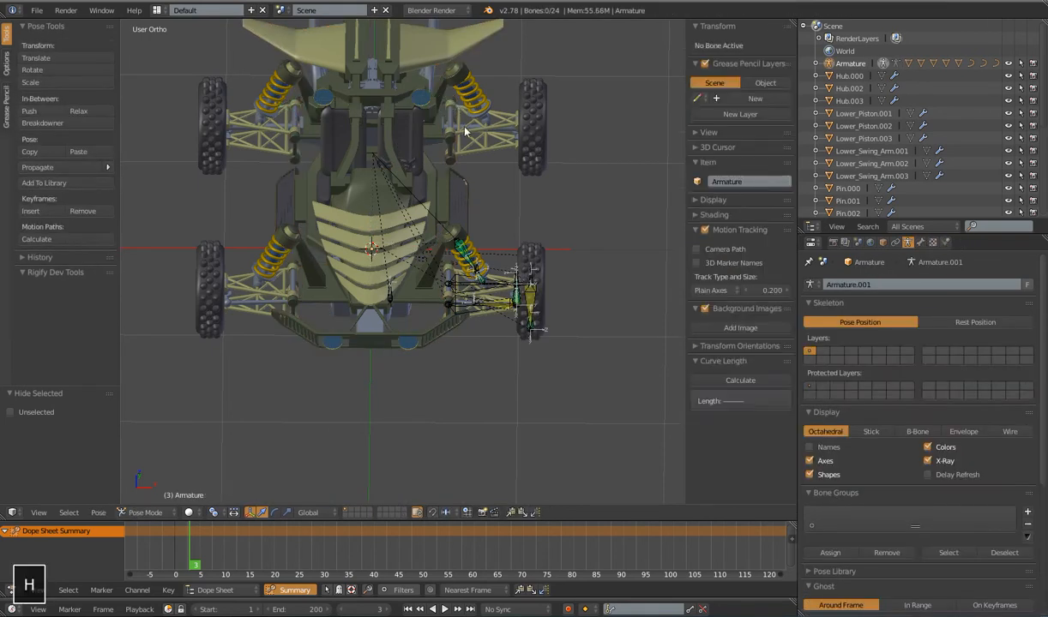
Step: Select all bones that are still visible to examine the front wheel's mechanism
scroll(448, 226, down, 5)
scroll(462, 246, up, 2)
scroll(486, 264, up, 3)
mouse_move(504, 313)
middle_down()
mouse_move(492, 331)
mouse_move(486, 302)
mouse_move(484, 316)
middle_up()
key(a)
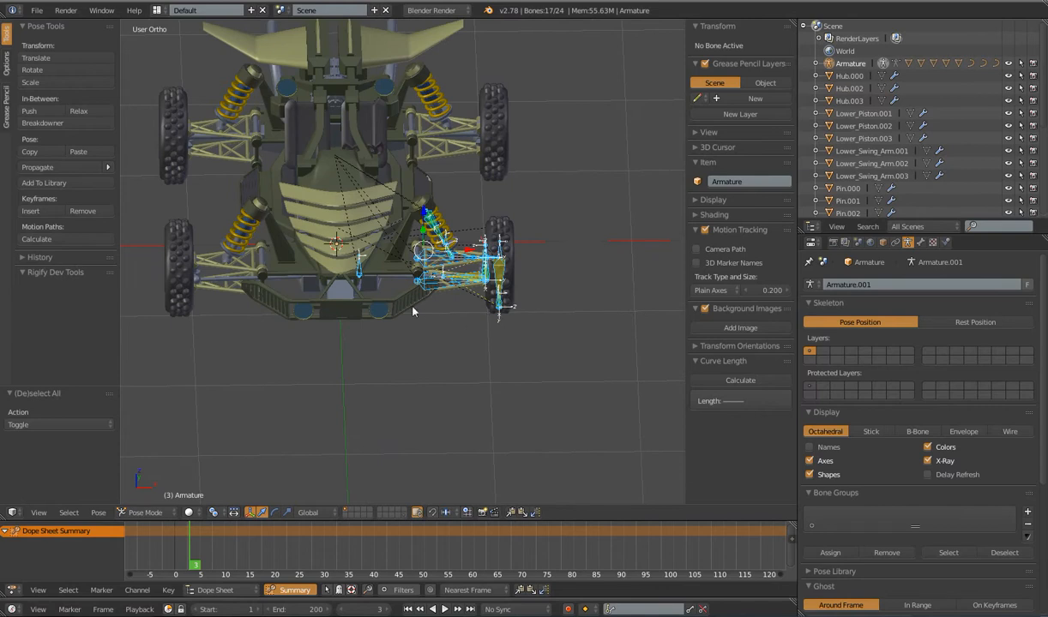
Step: Test-move the MCH.steerlink.targ.001 and MCH.spring.001 bones, cancelling each move
right_click(361, 262)
key(g)
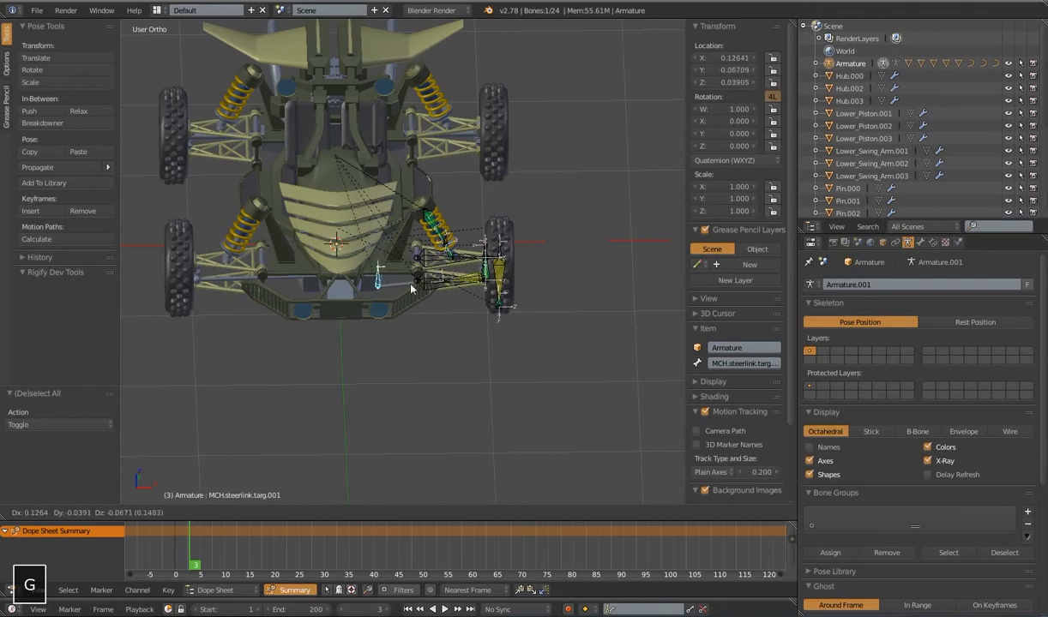
key(Escape)
right_click(434, 219)
key(g)
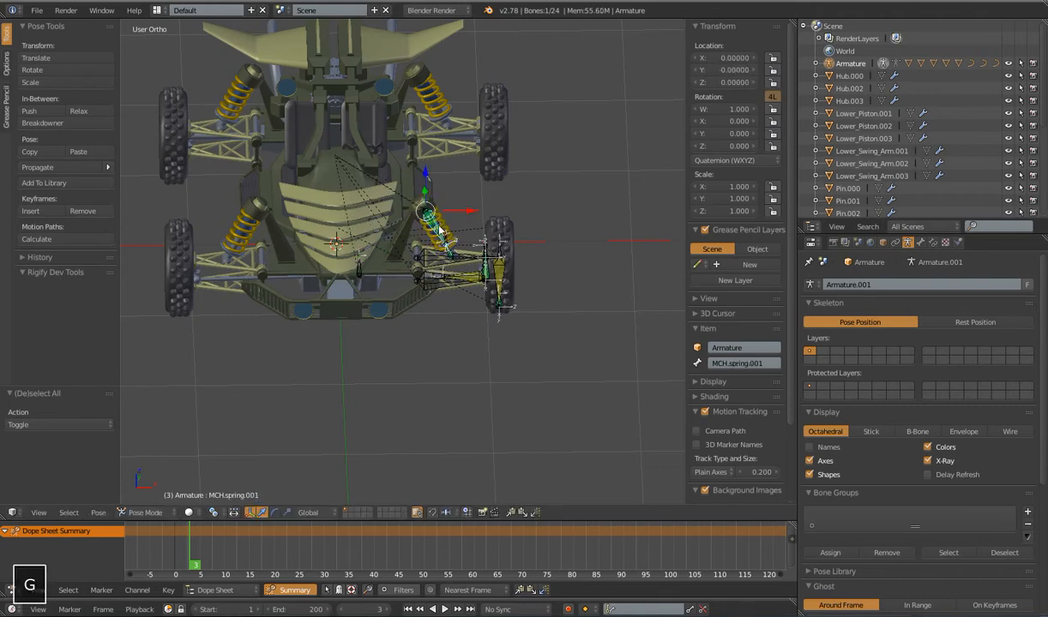
right_click(433, 238)
Step: Test-move the MCH.grd.IK.001 and MCH.steerlink.001 bones, cancelling each move
right_click(444, 247)
key(g)
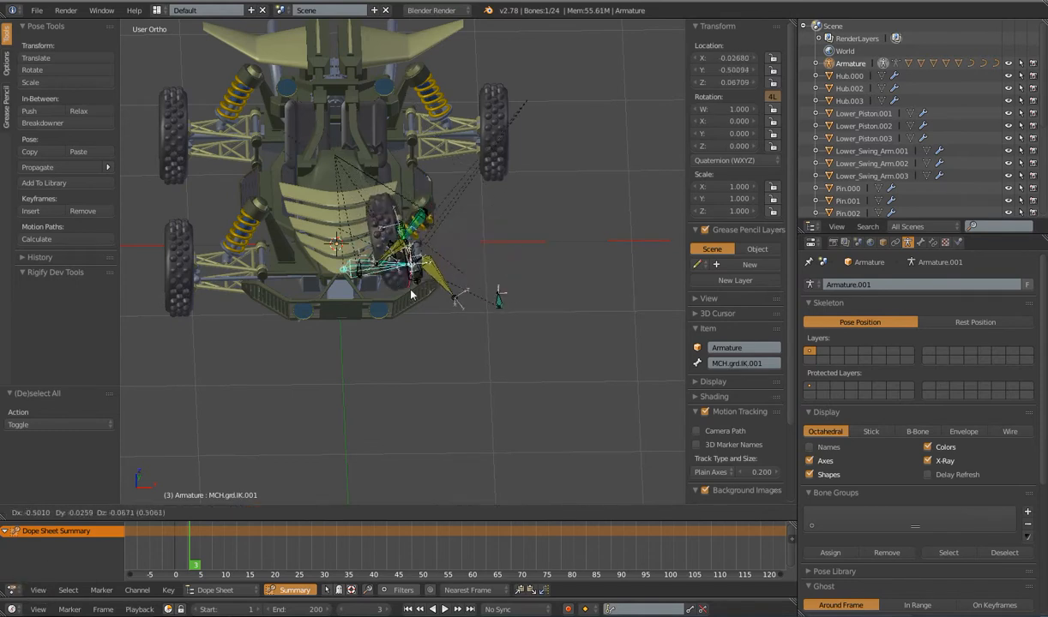
key(Escape)
key(g)
right_click(441, 271)
right_click(456, 274)
key(g)
right_click(458, 290)
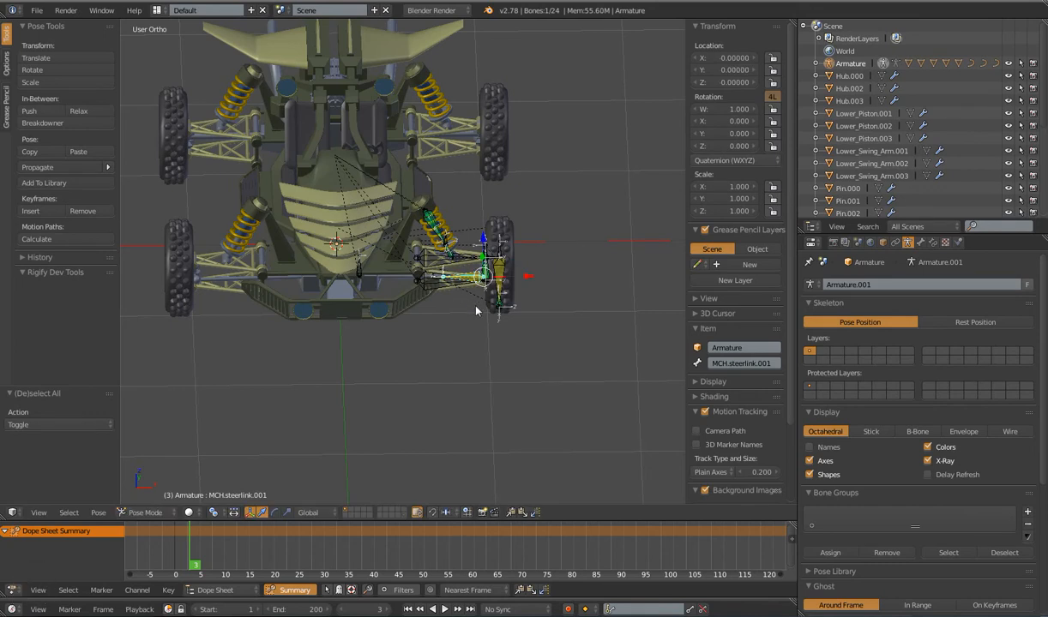
Step: Lock all location, rotation and scale channels of the MCH.steerlink.targ.001 bone
middle_drag(477, 306, 475, 311)
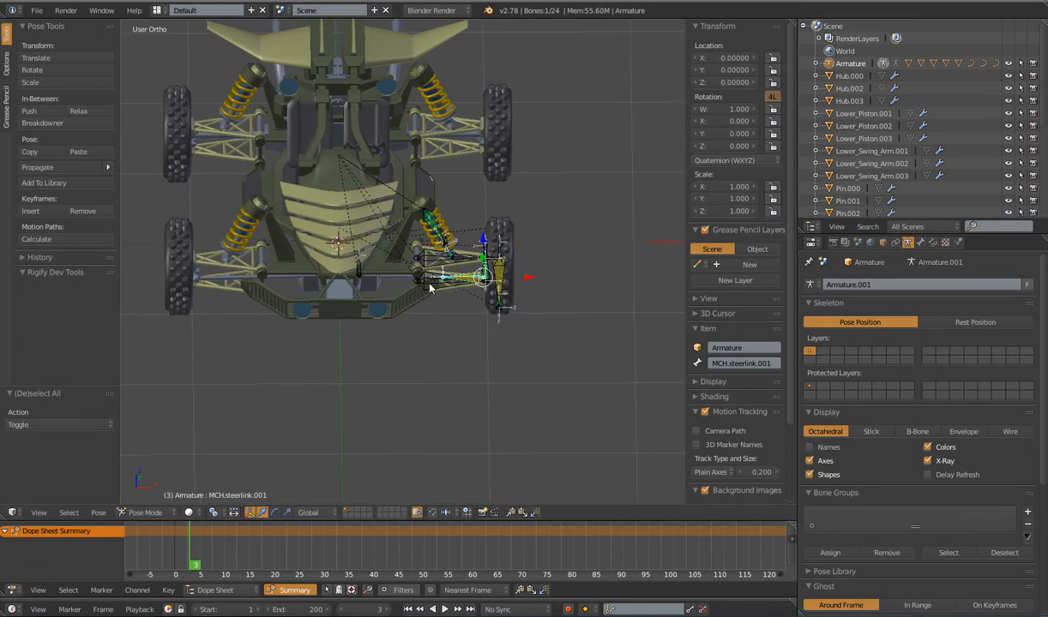
right_click(360, 271)
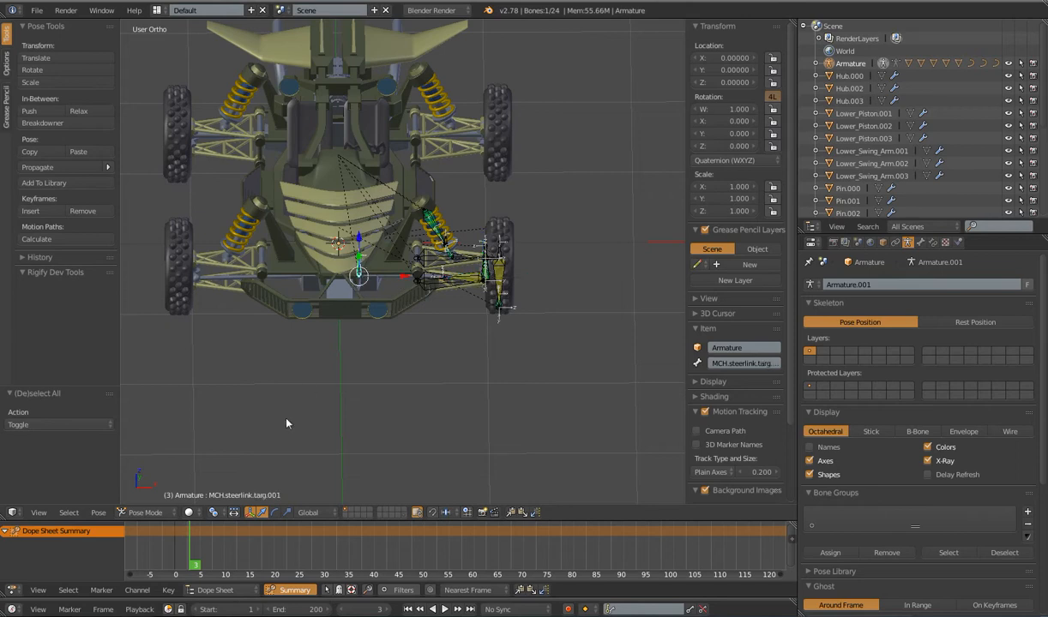
drag(772, 58, 774, 213)
Step: Select all visible mechanism bones and copy the Protected Transform settings of MCH.steerlink.targ.001 to them
key(a)
key(a)
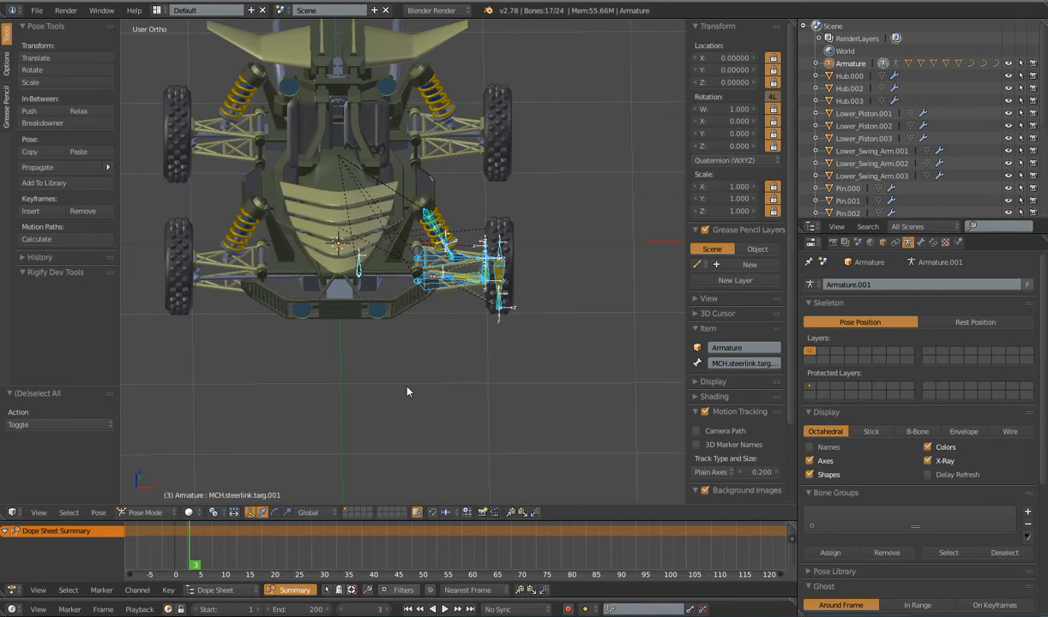
key(ctrl+c)
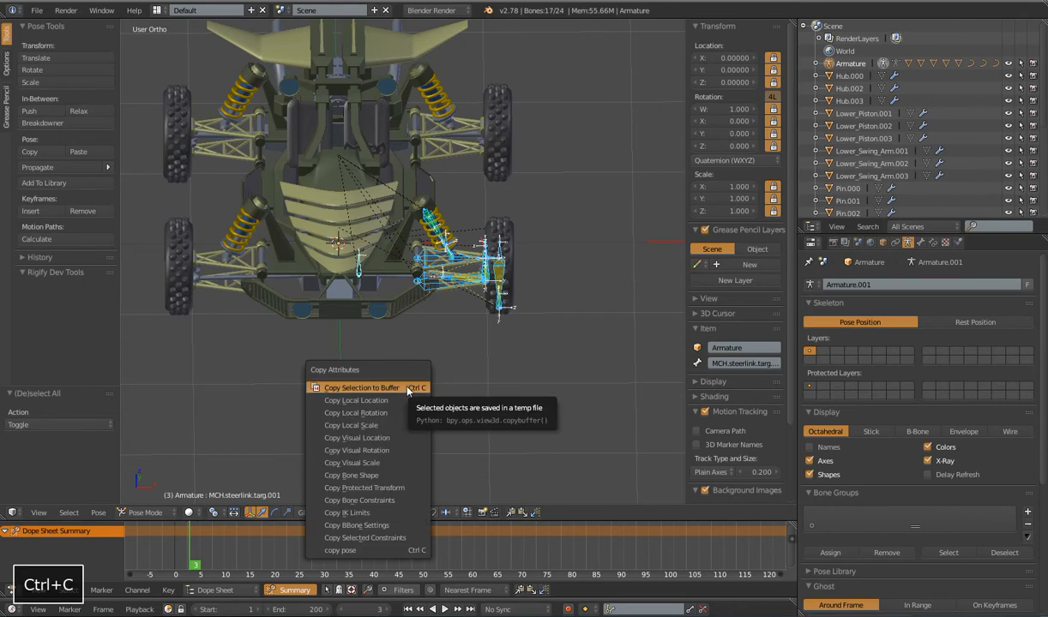
click(380, 488)
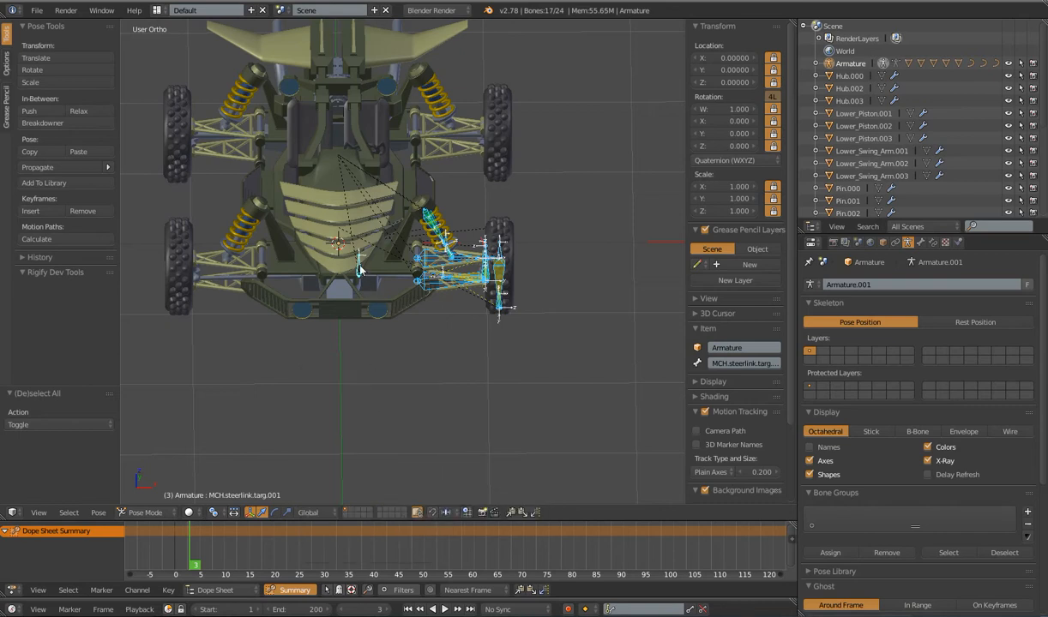
Step: Select the front wheel's mechanism bones one at a time to check the transform locks on each
right_click(360, 269)
right_click(432, 254)
right_click(435, 224)
right_click(429, 213)
right_click(450, 242)
right_click(493, 250)
right_click(485, 252)
right_click(502, 258)
right_click(502, 253)
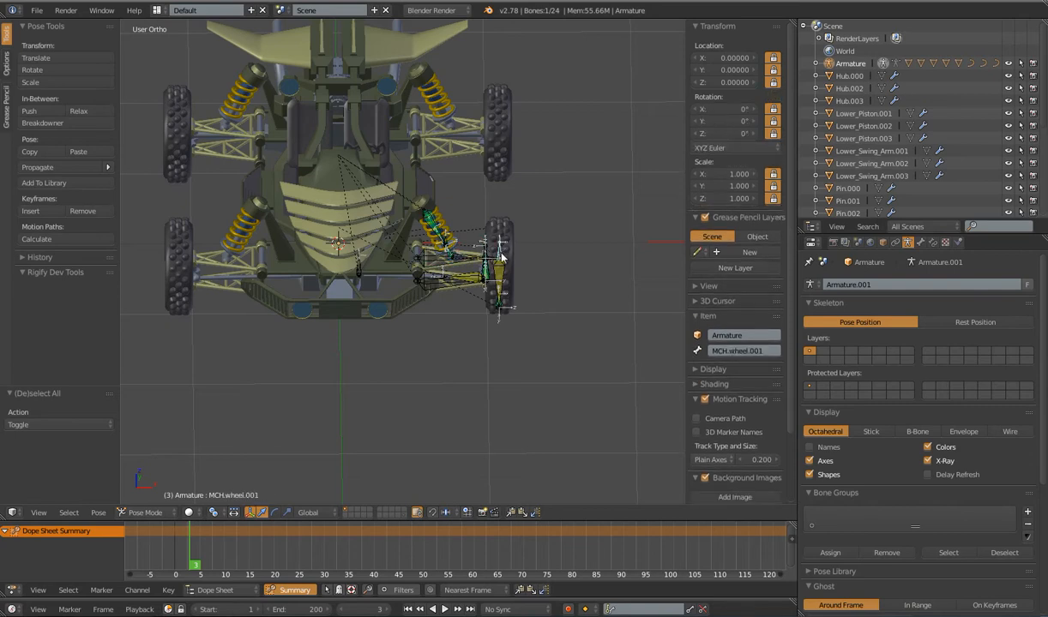
right_click(498, 272)
scroll(506, 261, up, 3)
right_click(523, 247)
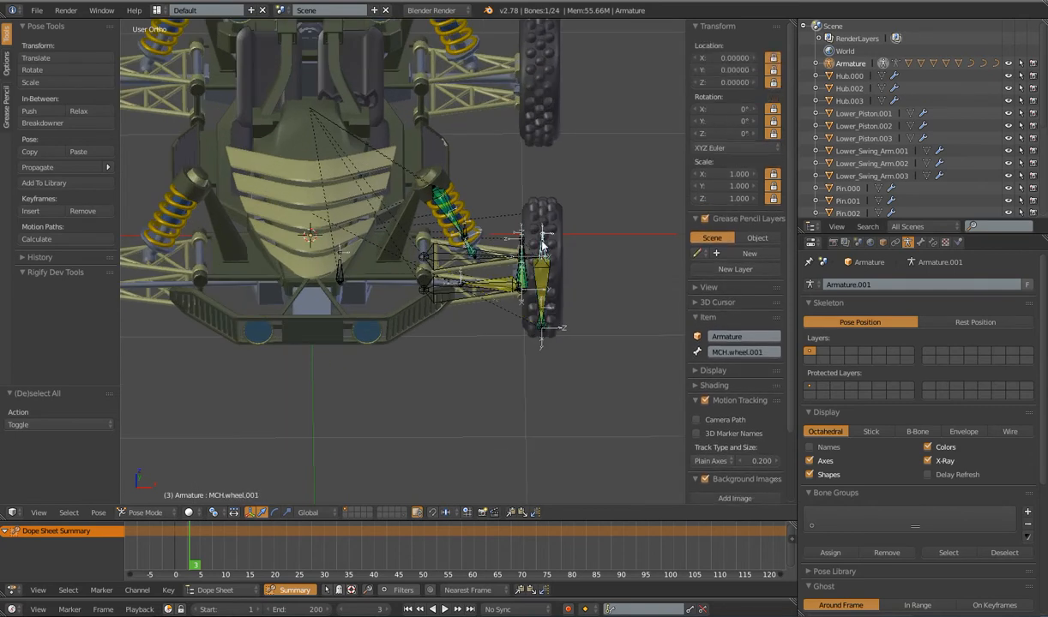
Step: Try to move the MCH.strut.001 and MCH.steerlink.targ.001 bones to test their transform locks
scroll(514, 250, down, 4)
middle_drag(515, 251, 453, 305)
scroll(497, 295, up, 3)
right_click(521, 317)
scroll(506, 280, down, 4)
scroll(452, 304, up, 1)
right_click(426, 273)
key(g)
right_click(414, 290)
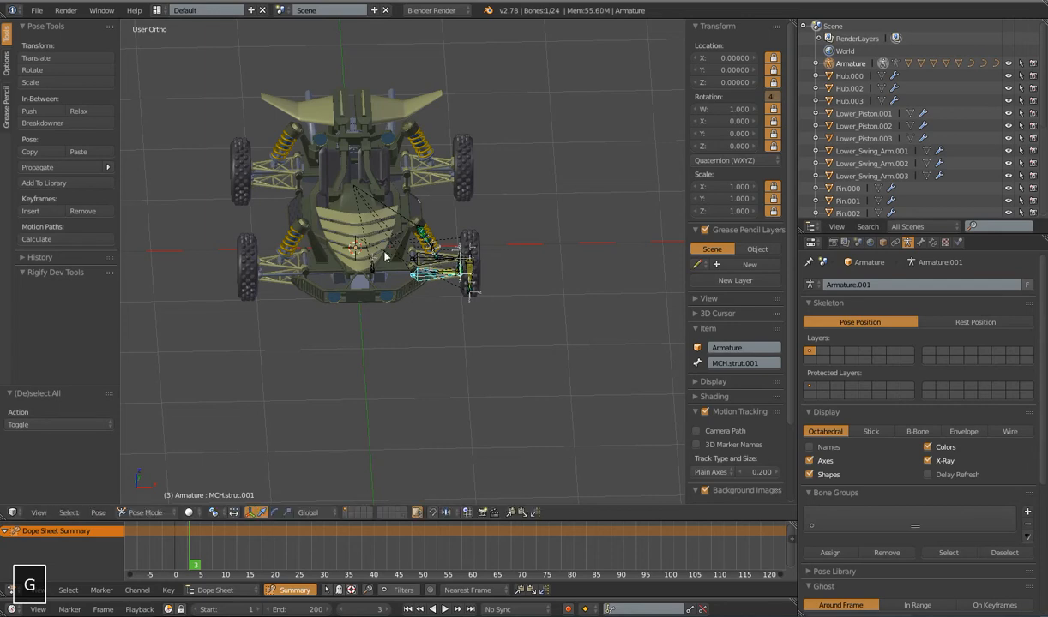
right_click(379, 271)
key(g)
right_click(375, 269)
Step: Select all visible mechanism bones and transfer them to the second bone layer
key(a)
key(a)
right_click(460, 279)
key(ctrl+Tab)
right_click(465, 291)
middle_drag(471, 309, 479, 305)
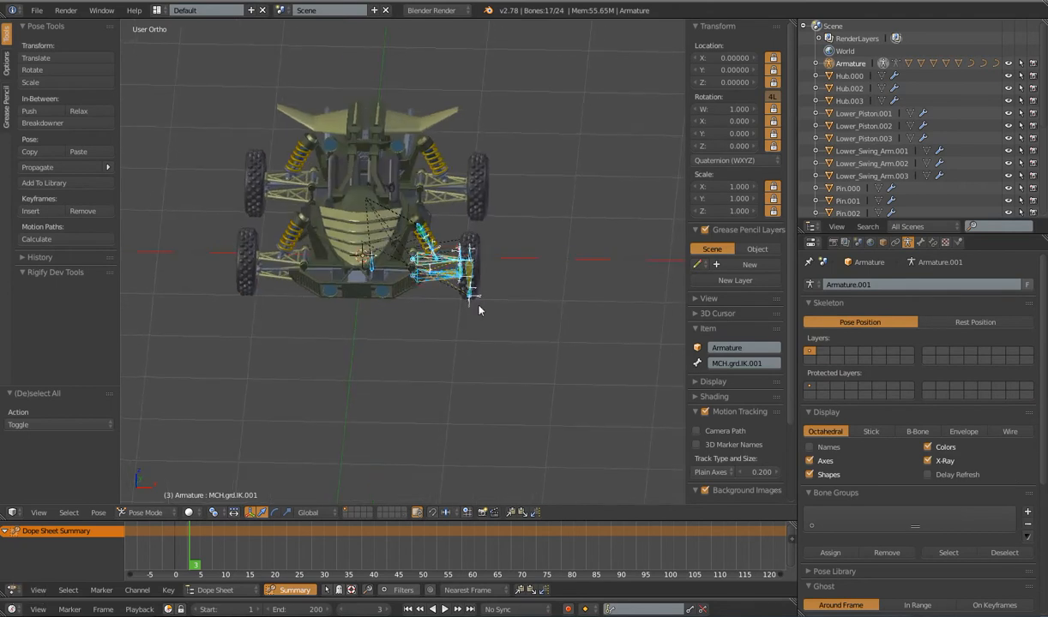
key(m)
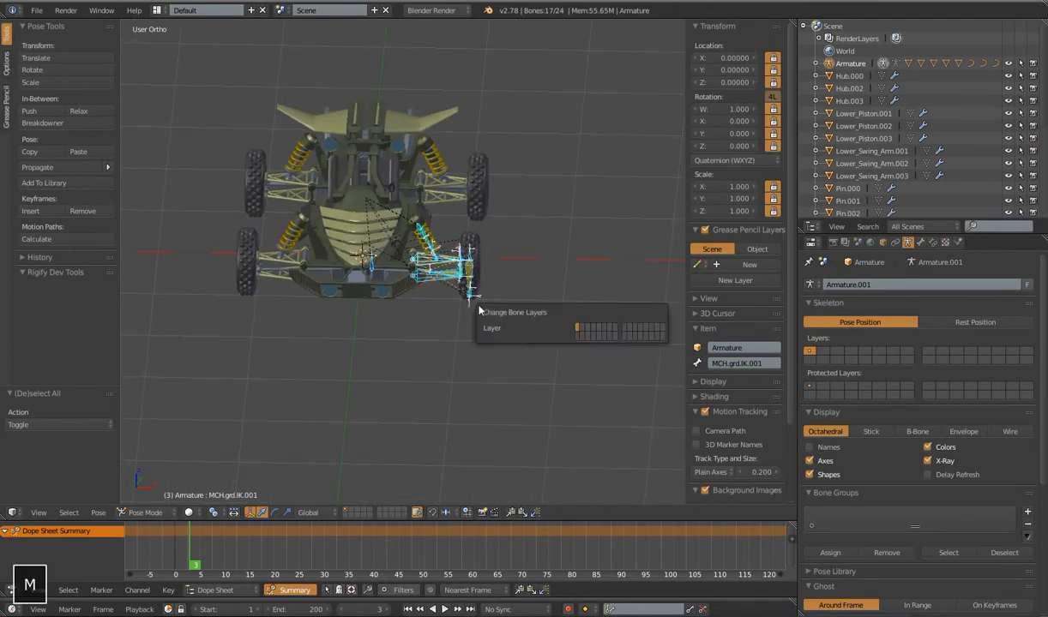
click(582, 329)
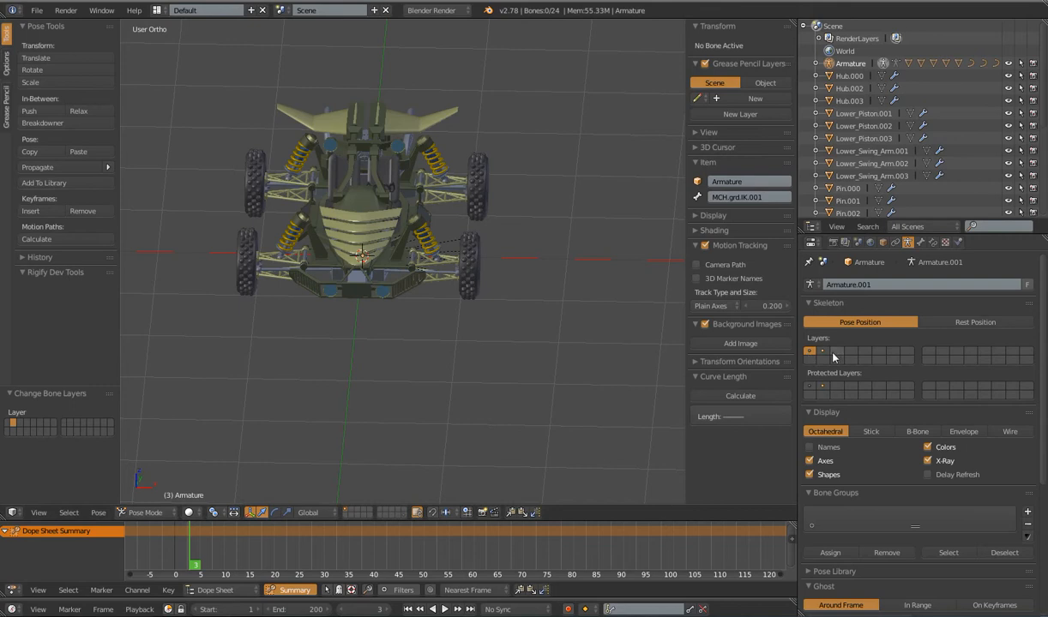
Step: Reveal the hidden control bones with both armature layers shown, and turn the second layer back off
click(825, 352)
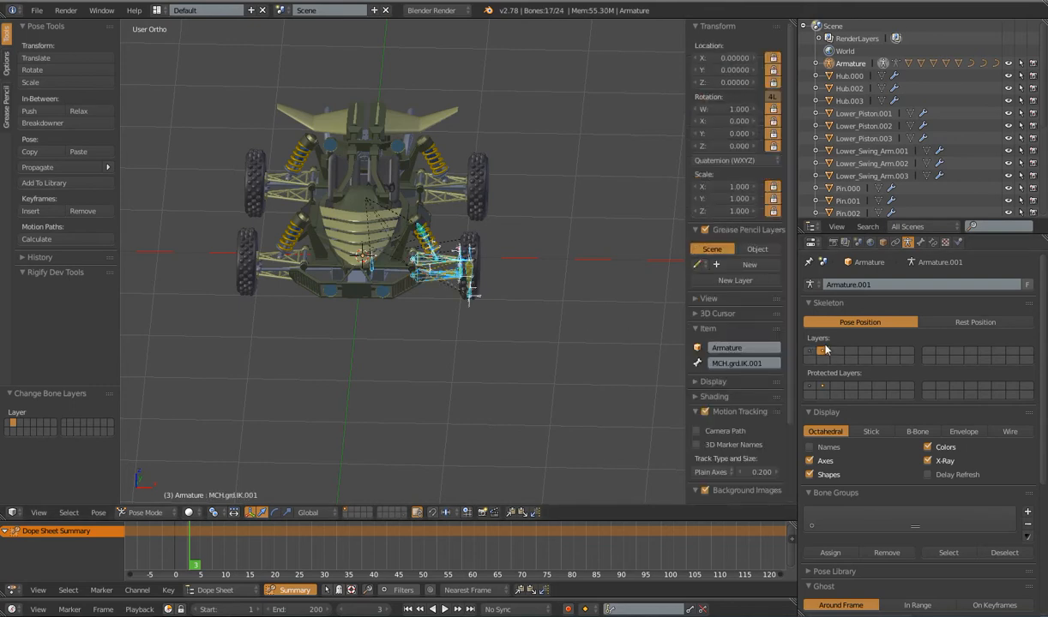
click(813, 352)
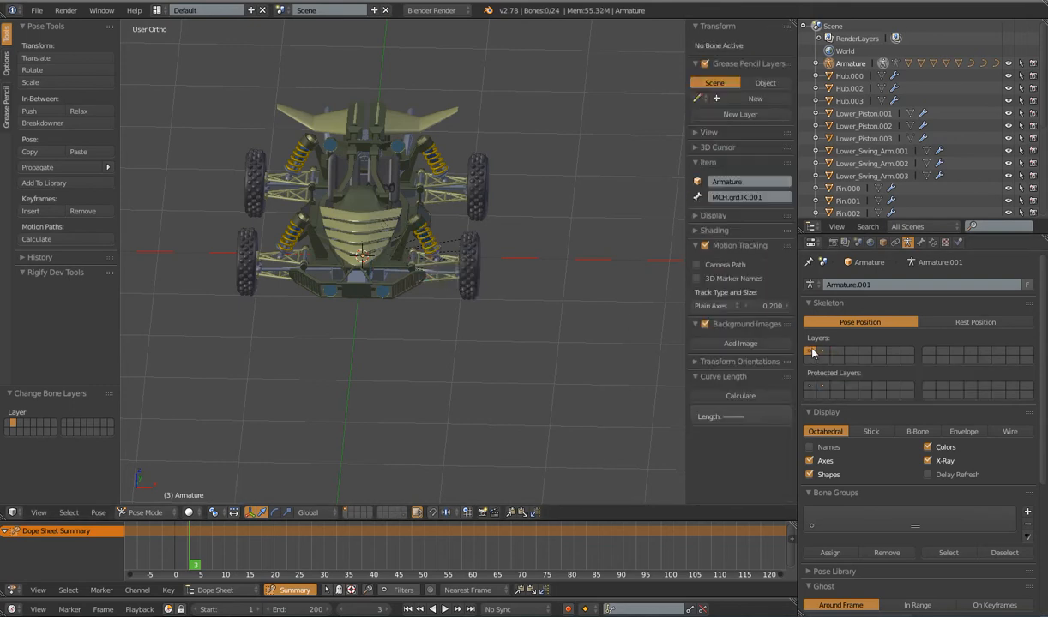
shift+click(823, 352)
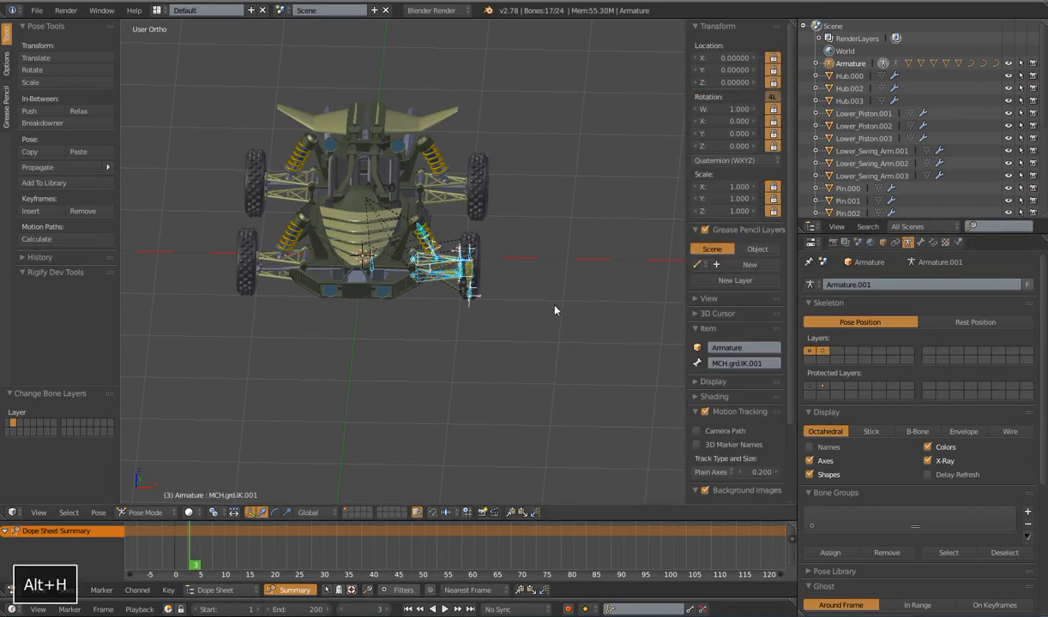
key(alt+h)
scroll(554, 311, down, 2)
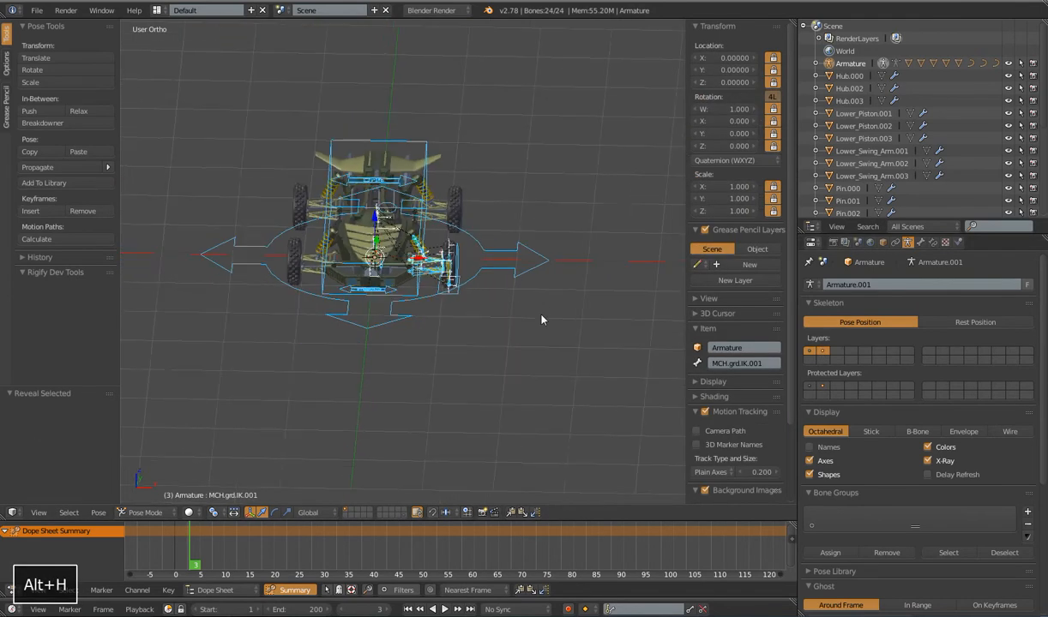
shift+click(824, 351)
Step: Test-move the Body control and test-rotate the Steering Wheel control, cancelling each transform
shift+middle_drag(496, 336, 459, 312)
scroll(515, 337, up, 3)
right_click(424, 279)
key(g)
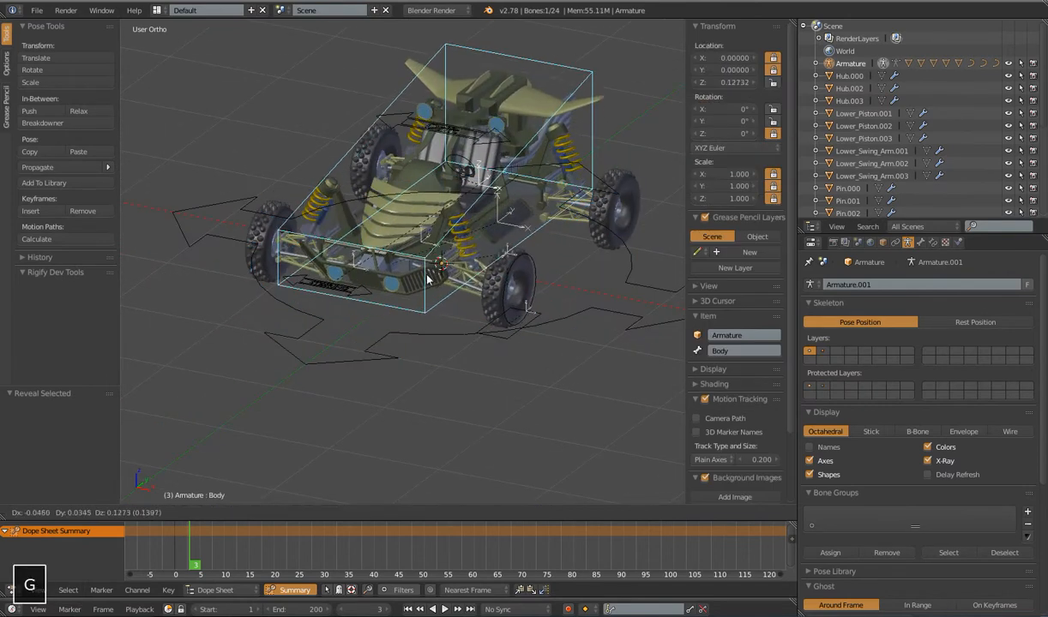
right_click(467, 167)
right_click(464, 177)
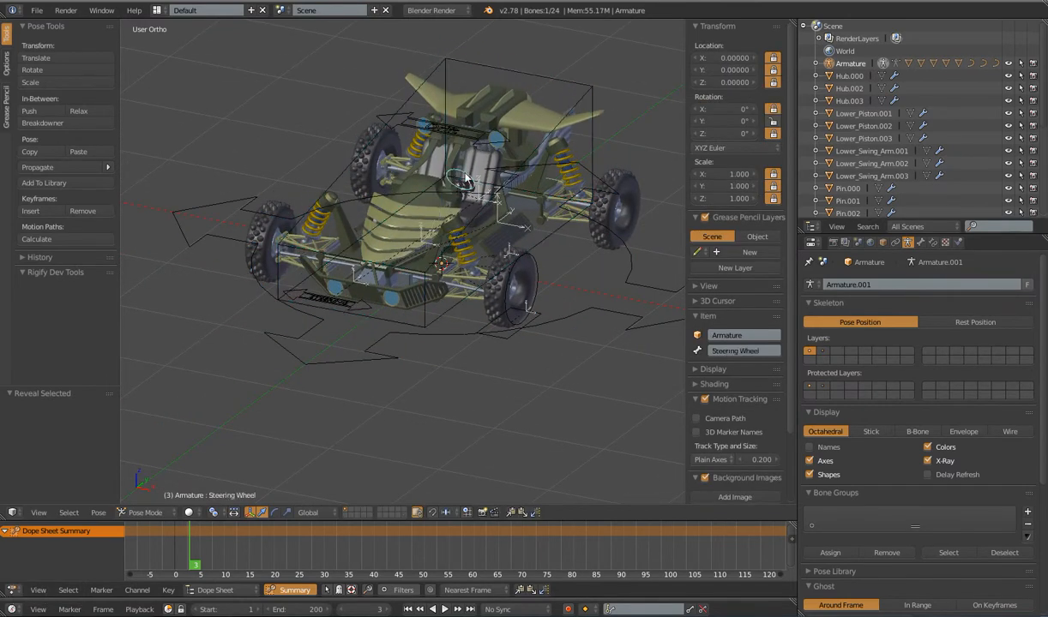
key(r)
right_click(536, 210)
Step: Test-move the Wheel Height.001 and Wheel.001 controls at the front wheel, cancelling each move
scroll(481, 232, down, 4)
middle_drag(401, 251, 475, 271)
scroll(476, 271, up, 2)
right_click(490, 293)
key(g)
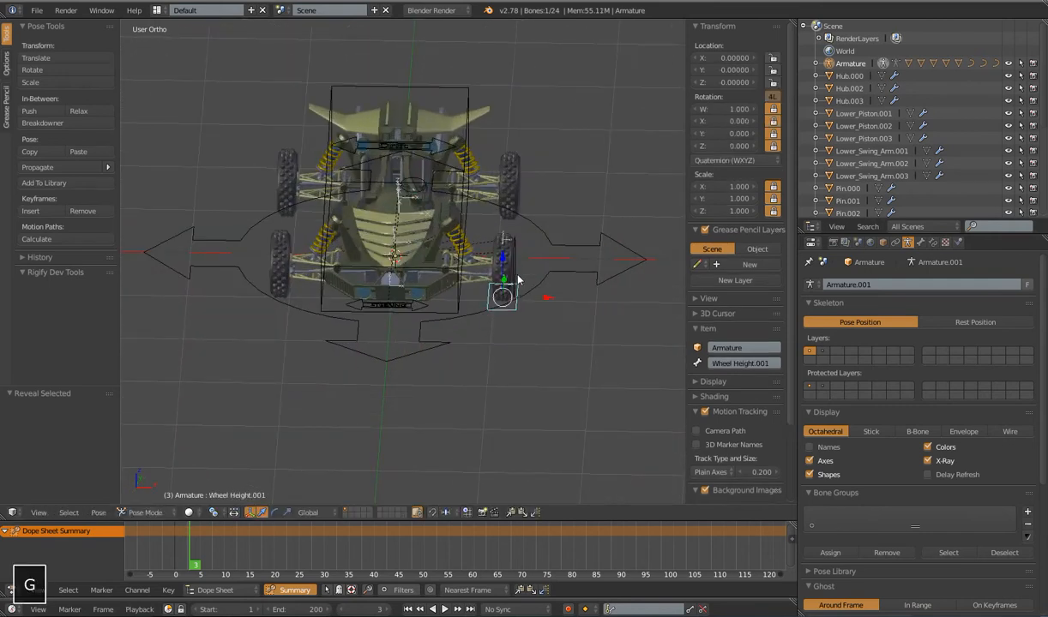
right_click(515, 273)
key(g)
right_click(518, 277)
Step: Show the second armature layer together with the first, and select the MCH.spring.001 bone to check its name
middle_drag(564, 287, 533, 290)
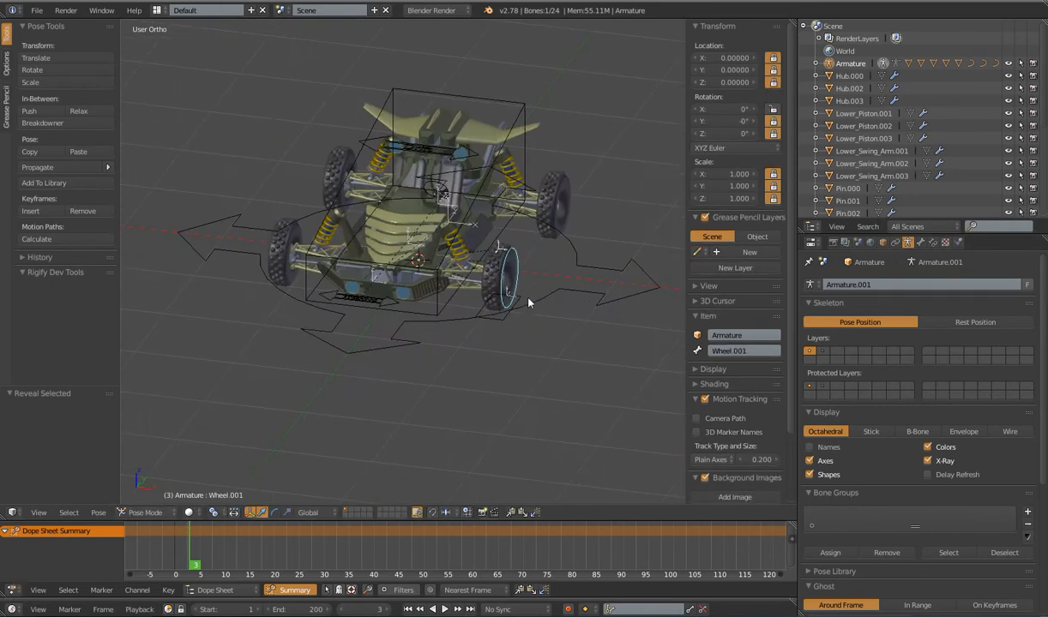
scroll(532, 290, down, 3)
middle_drag(466, 341, 489, 337)
scroll(489, 337, up, 3)
scroll(508, 338, down, 2)
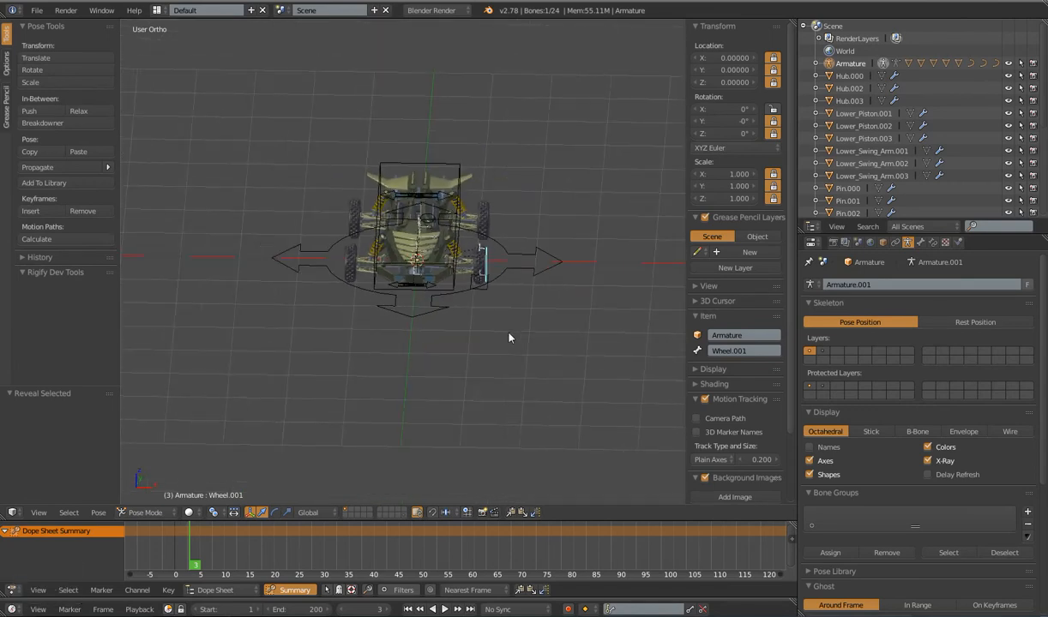
shift+middle_drag(480, 380, 461, 368)
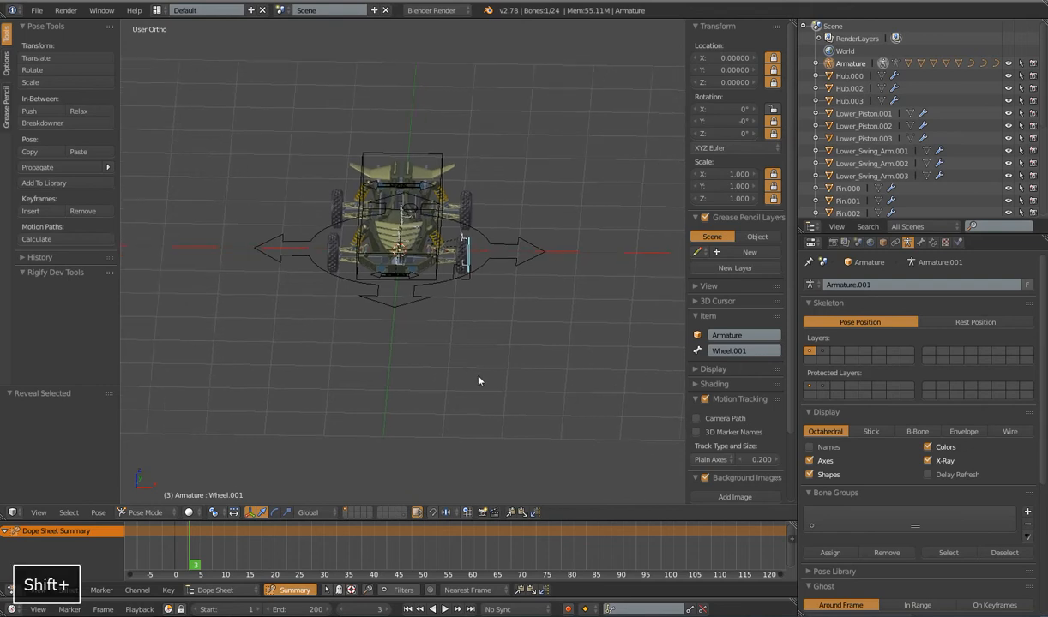
shift+click(821, 352)
shift+middle_drag(505, 299, 501, 357)
scroll(491, 300, up, 5)
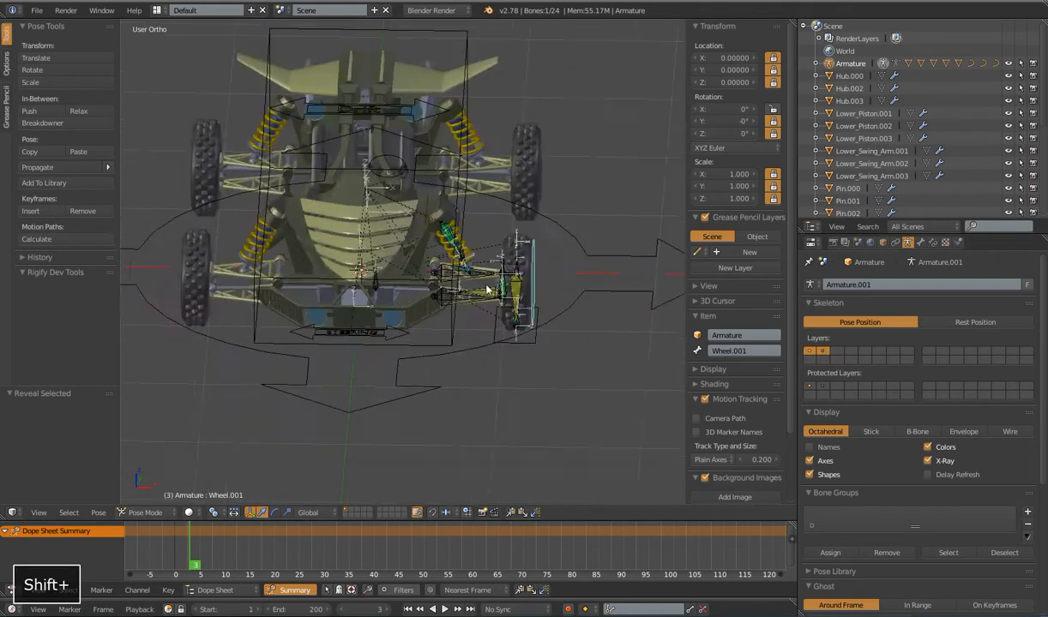
right_click(500, 281)
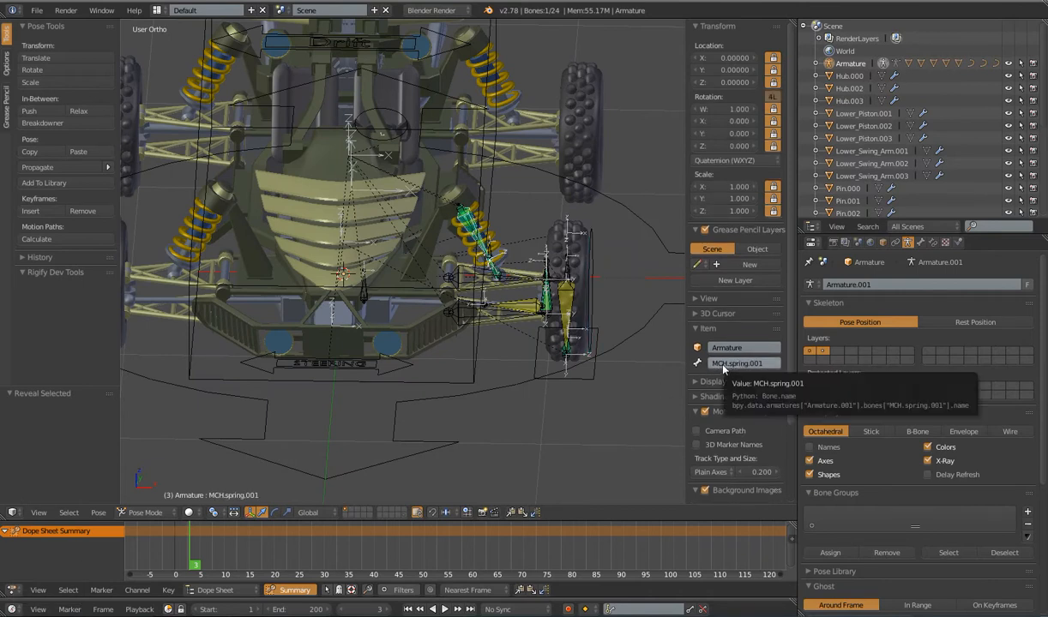
scroll(432, 360, down, 4)
scroll(432, 360, down, 2)
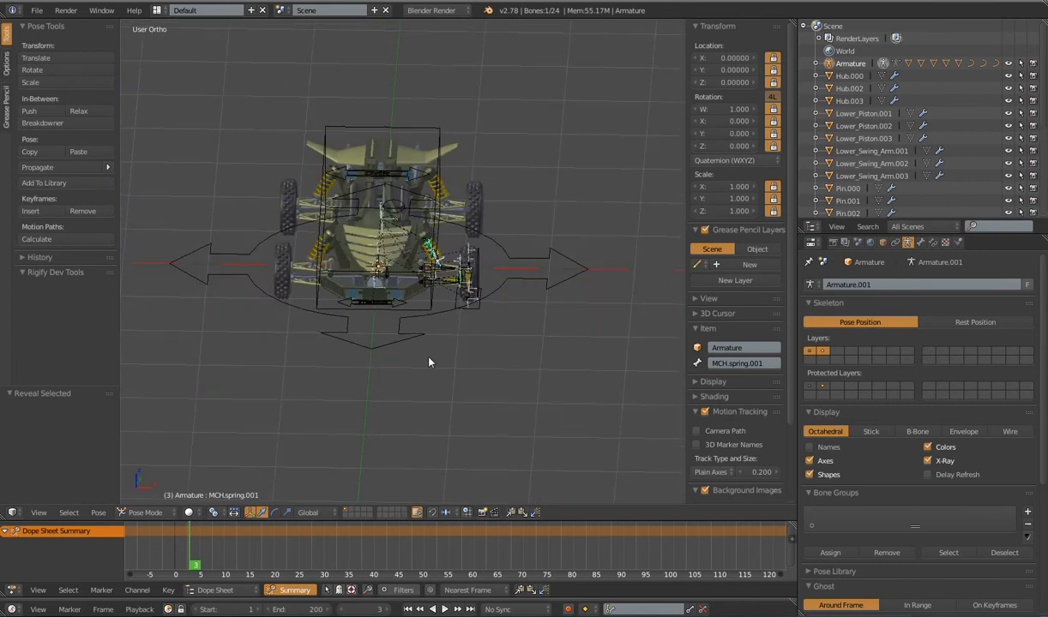
Step: Insert a Whole Character keyframe on all bones at frame 3, and enlarge the Dope Sheet to inspect the keyed channels
key(a)
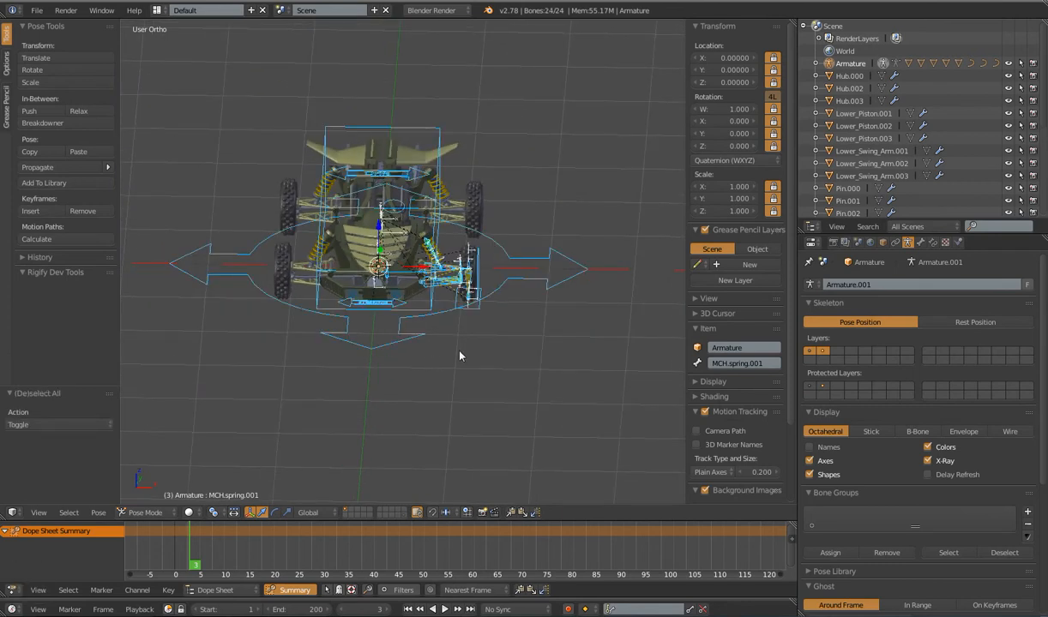
key(i)
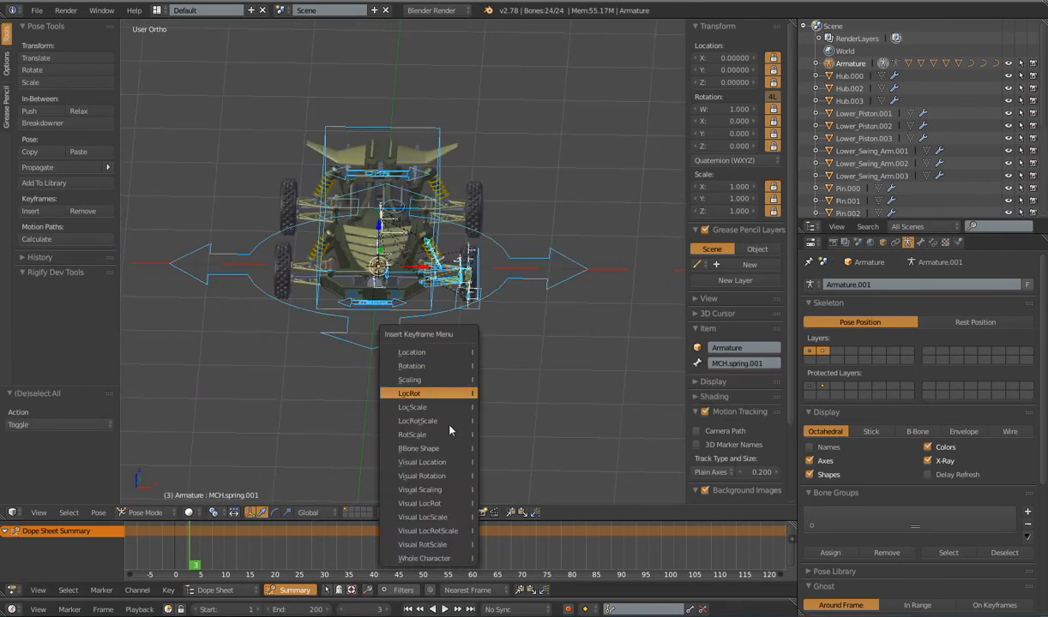
click(445, 558)
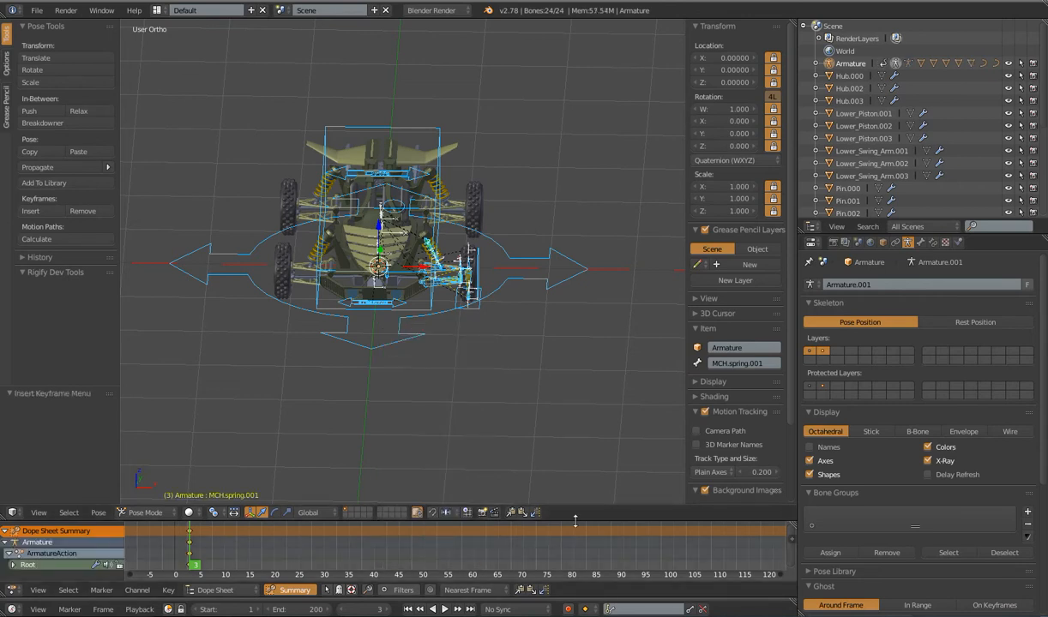
drag(570, 519, 552, 396)
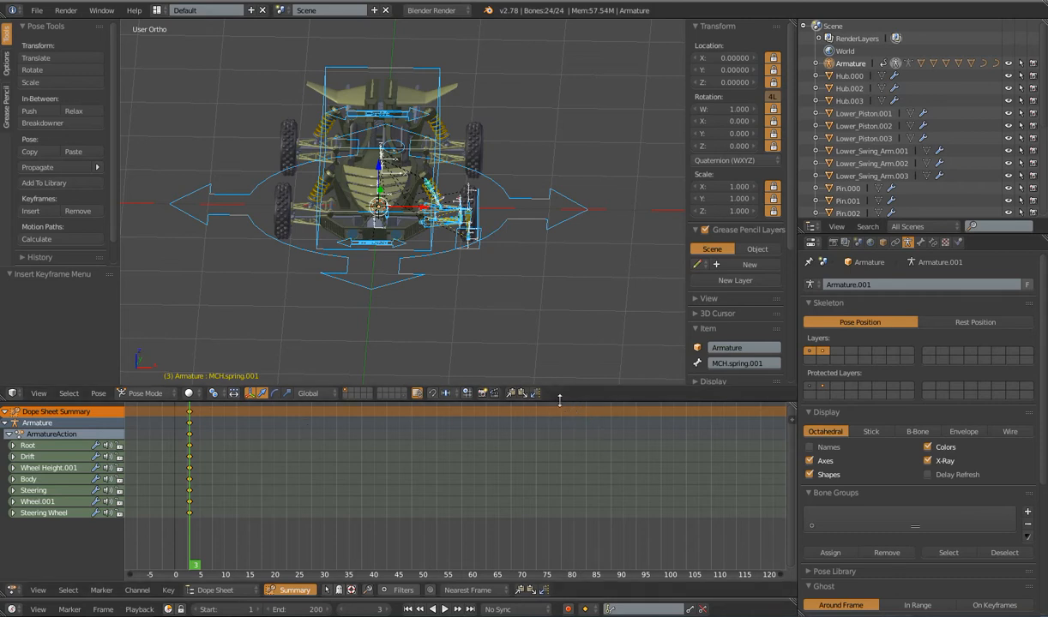
drag(555, 400, 550, 433)
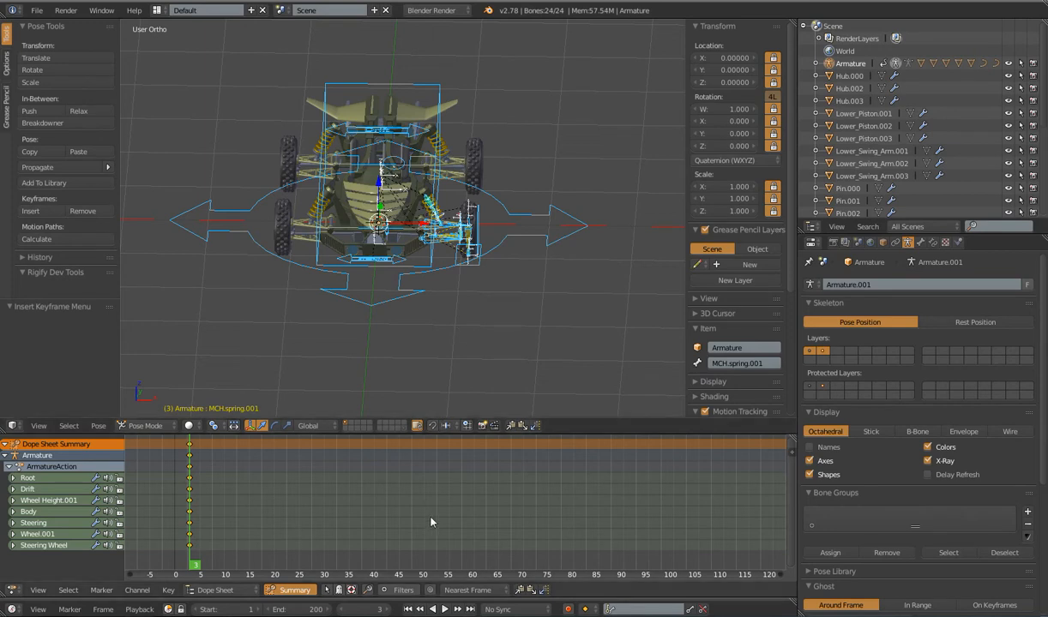
Step: Switch the Dope Sheet to the Action Editor, unlink ArmatureAction from the armature, and shrink the editor area
click(232, 587)
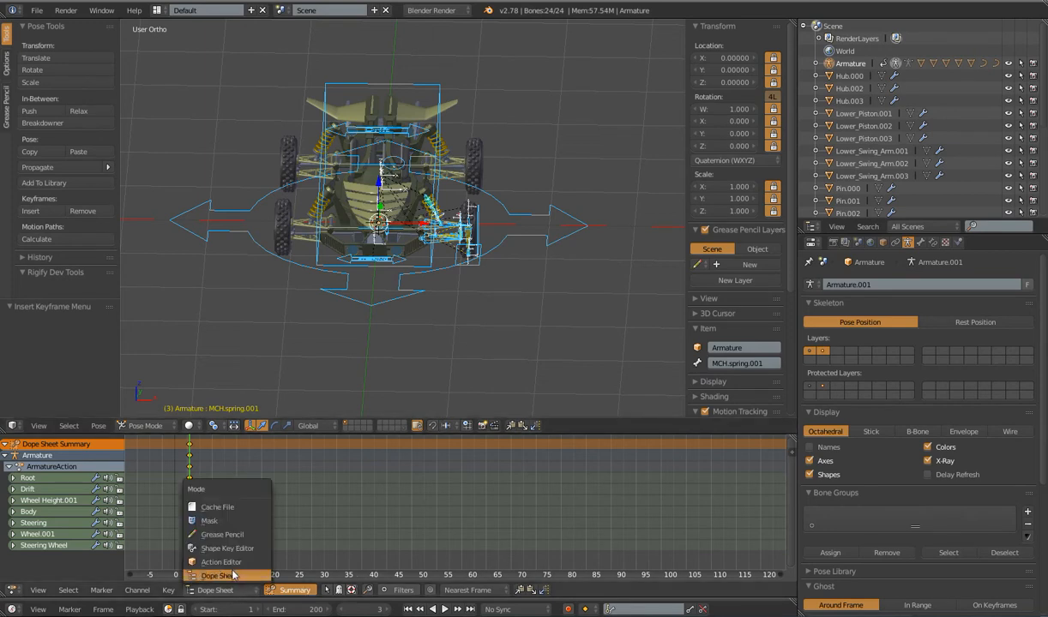
click(218, 548)
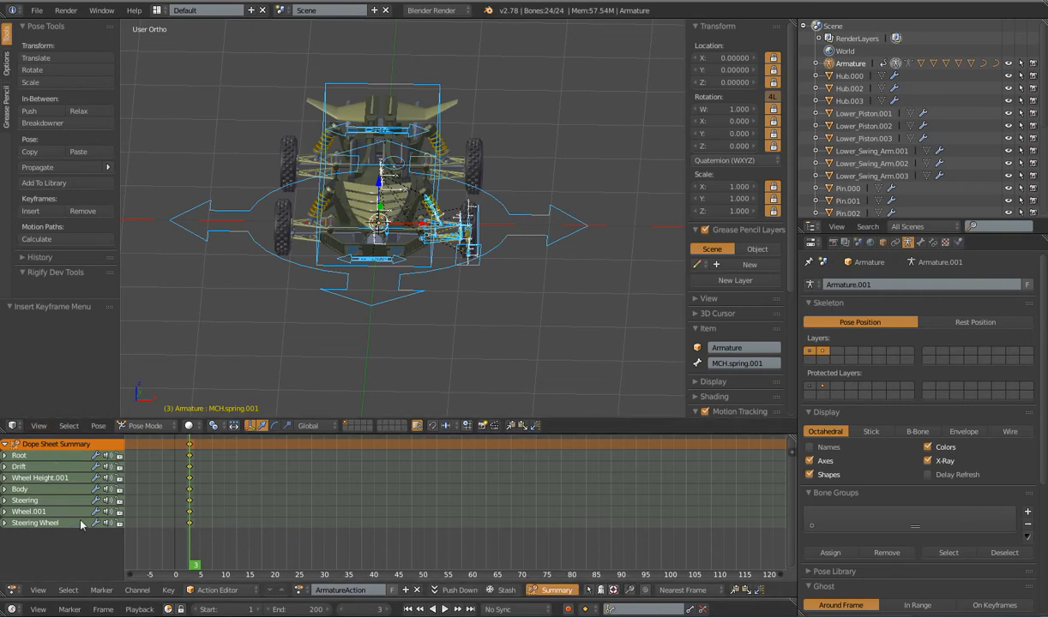
click(417, 592)
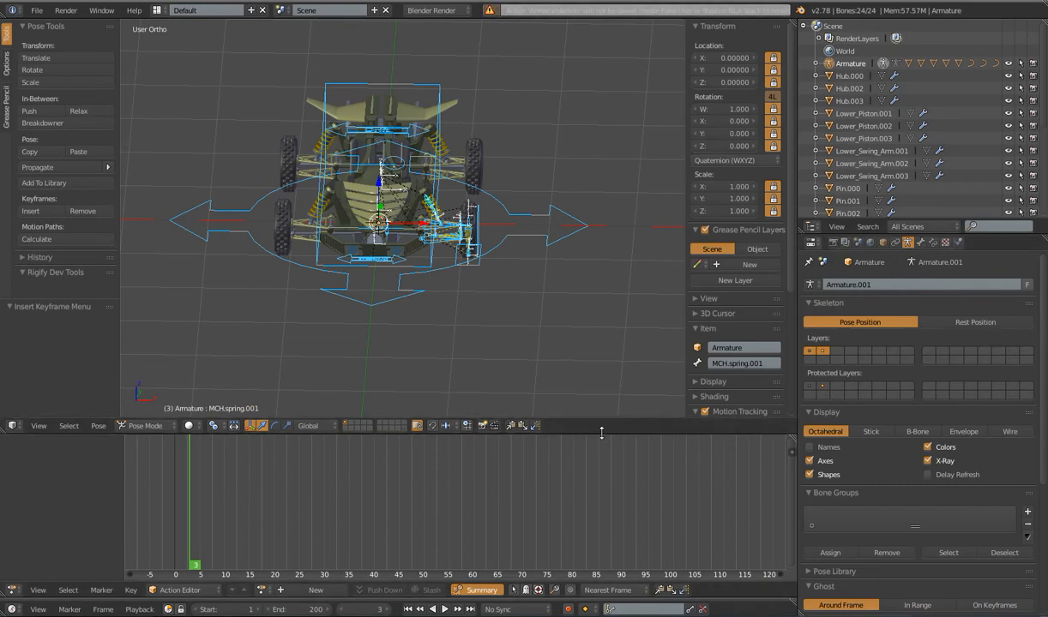
drag(572, 434, 572, 466)
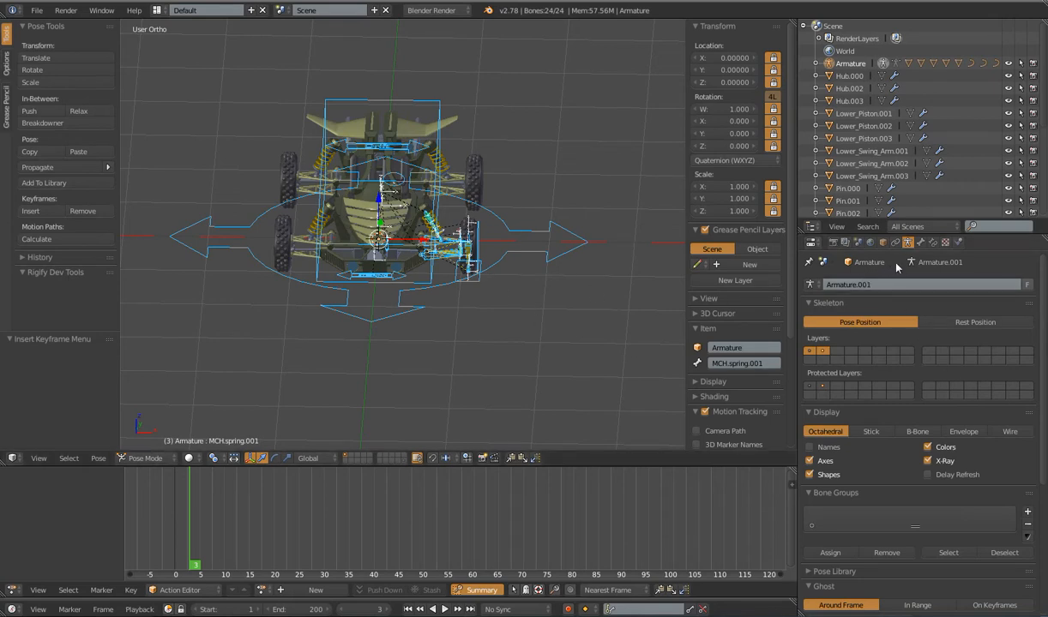
Step: Create a new pose library for the armature
scroll(842, 415, down, 6)
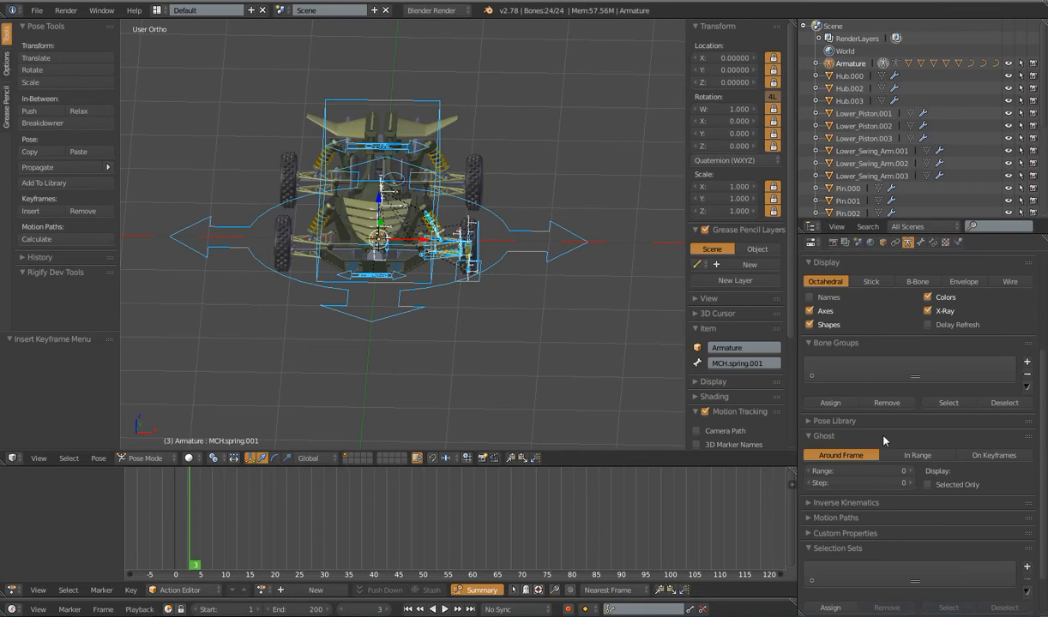
click(810, 368)
click(844, 387)
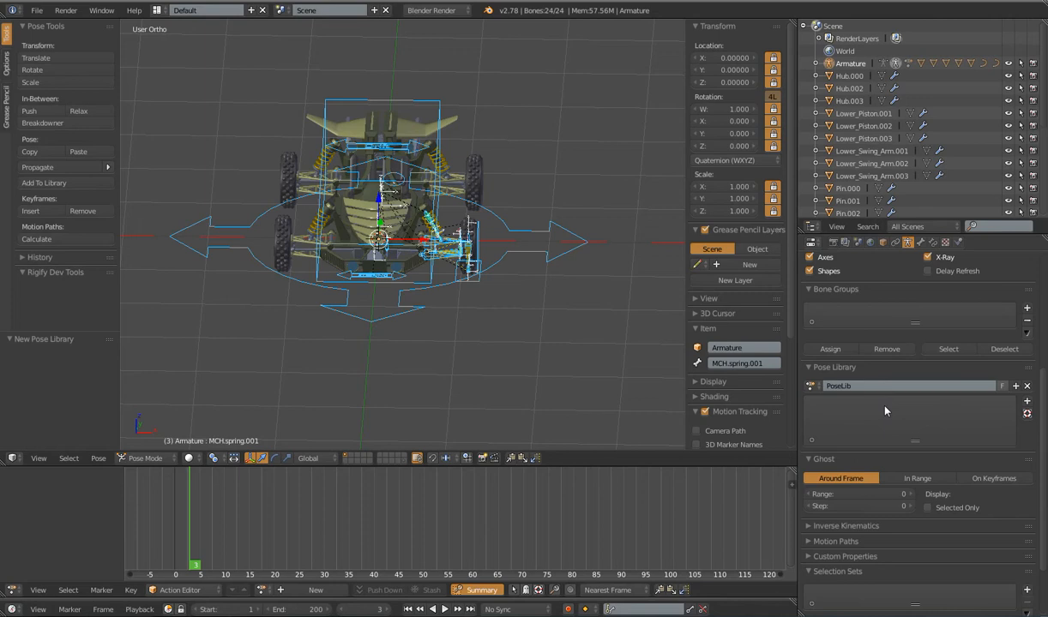
Step: Look through the list of available keying sets for the armature
scroll(468, 283, down, 4)
middle_drag(467, 283, 467, 346)
scroll(453, 330, up, 5)
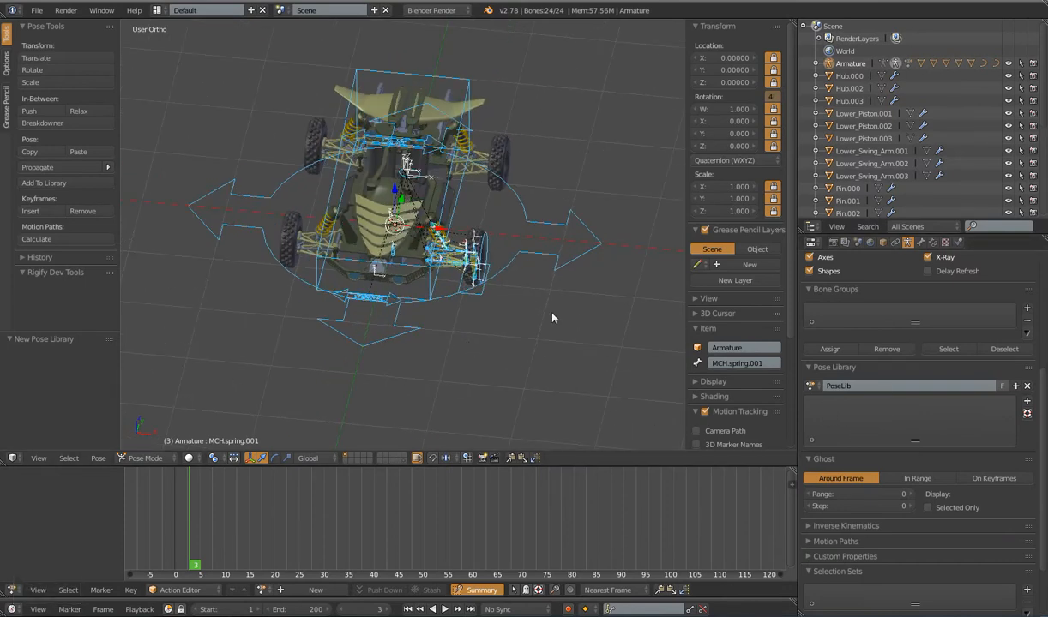
click(650, 609)
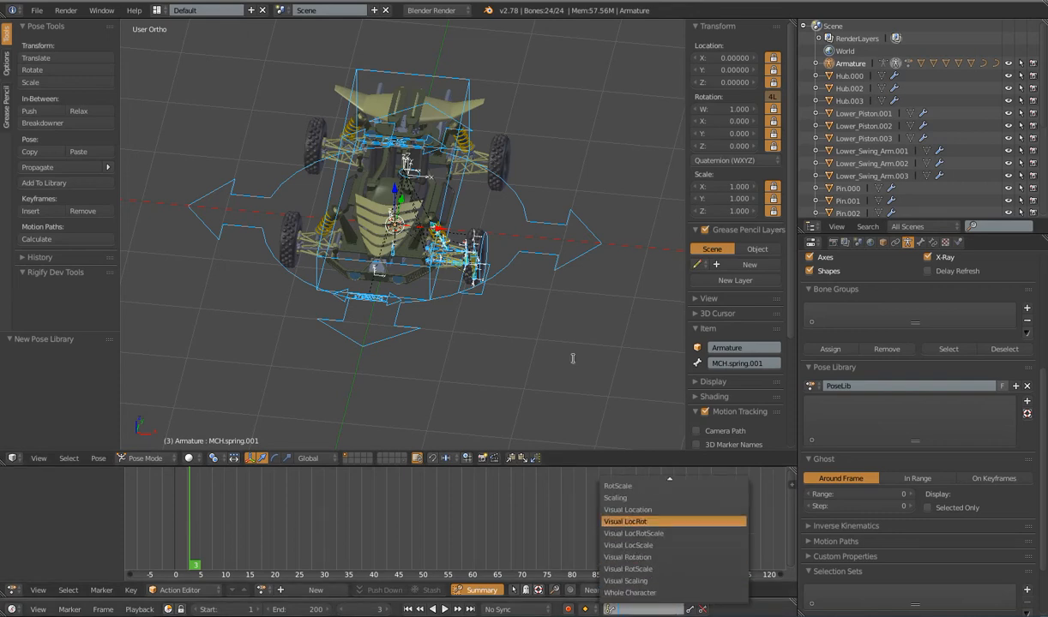
scroll(517, 347, down, 1)
scroll(517, 347, down, 3)
middle_drag(517, 347, 505, 338)
scroll(504, 338, up, 3)
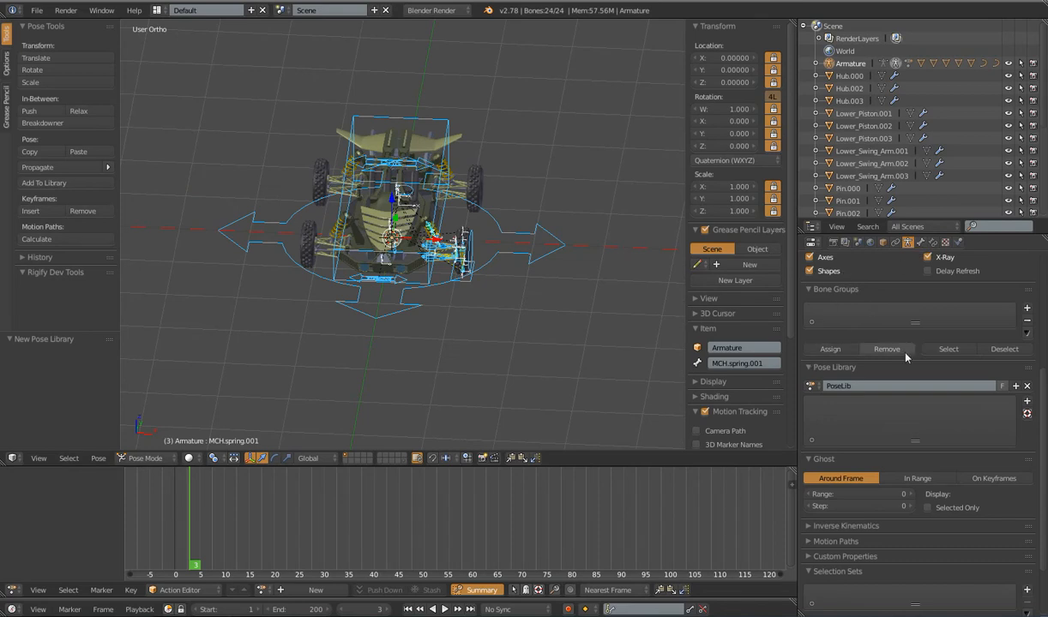
Step: Turn off the custom bone shapes in the armature's display options
scroll(828, 359, up, 2)
shift+click(811, 347)
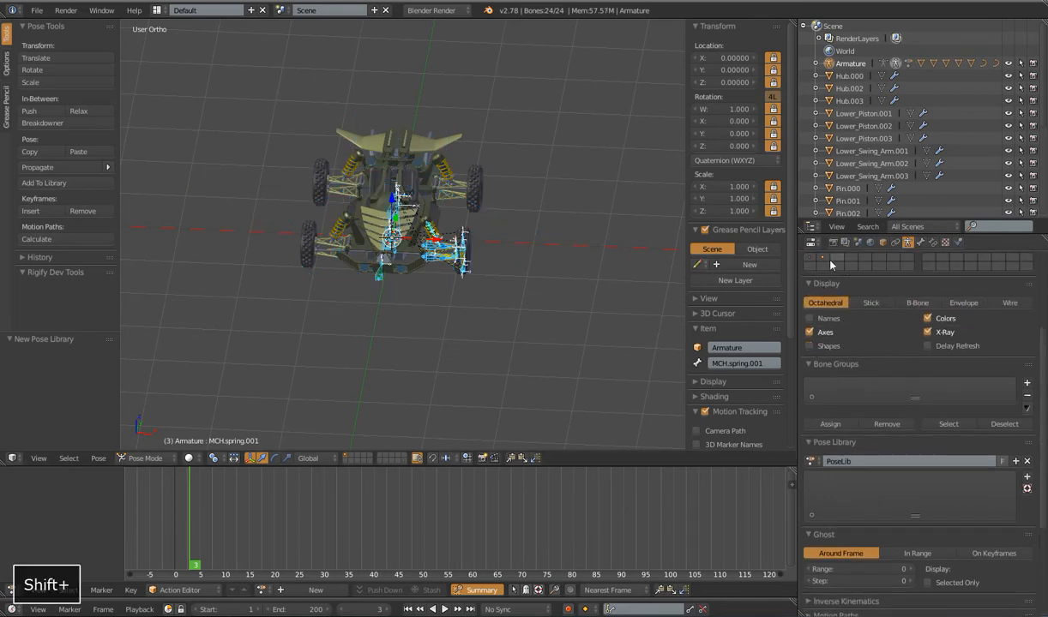
scroll(986, 361, up, 3)
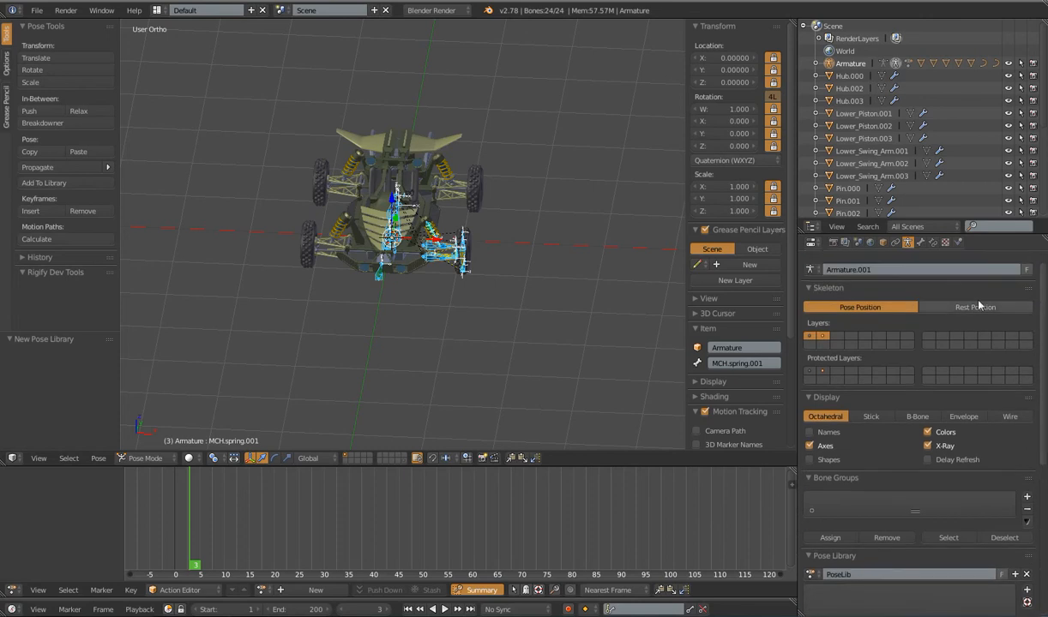
scroll(463, 249, up, 3)
scroll(440, 283, up, 2)
Step: Select all bones and reveal any hidden ones in both Pose Mode and Edit Mode
key(a)
key(a)
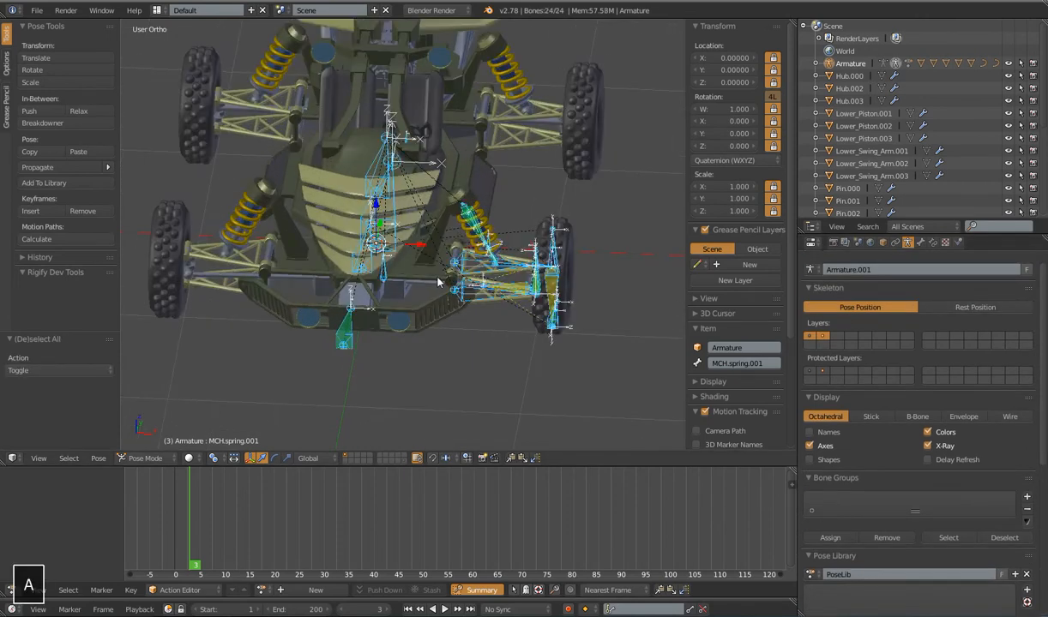
key(alt+h)
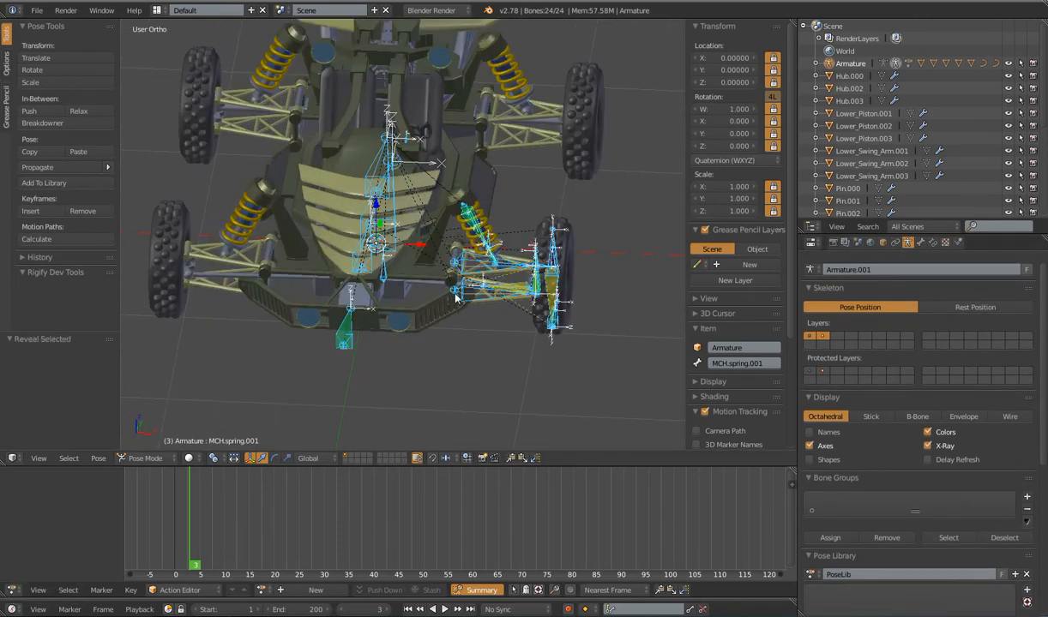
key(Tab)
key(alt+h)
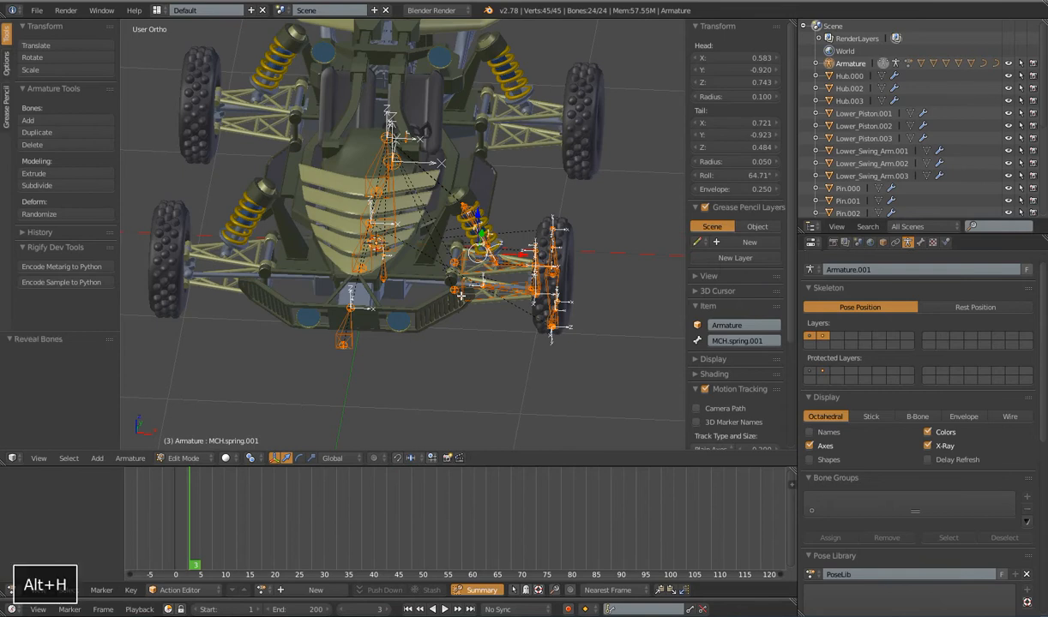
Step: Compare the rover's chassis and front wheel bones in Edit Mode and Pose Mode
scroll(463, 295, down, 4)
scroll(468, 300, up, 4)
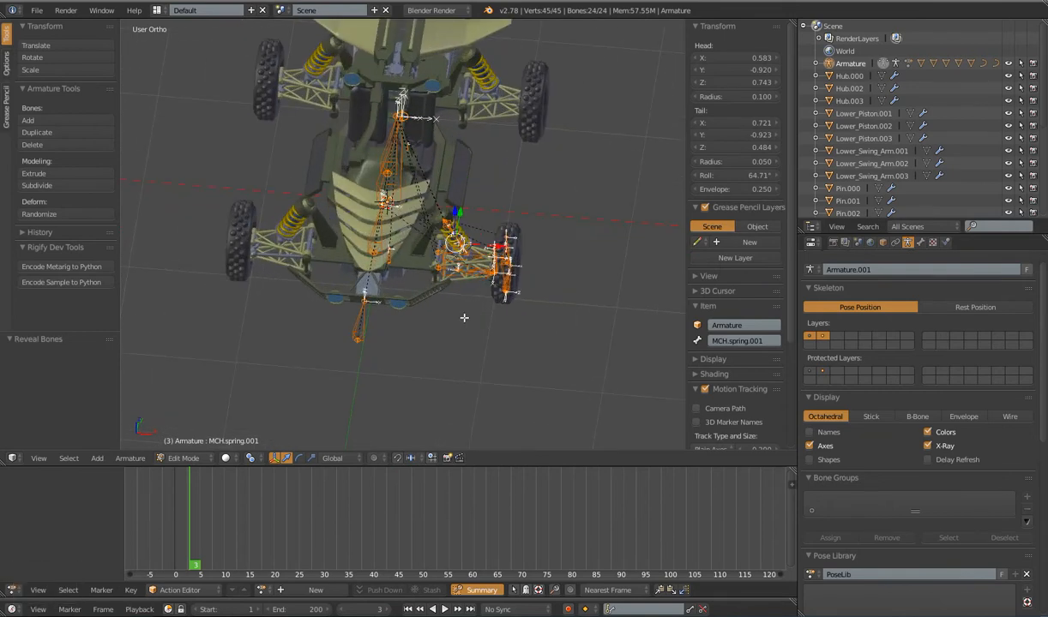
key(Tab)
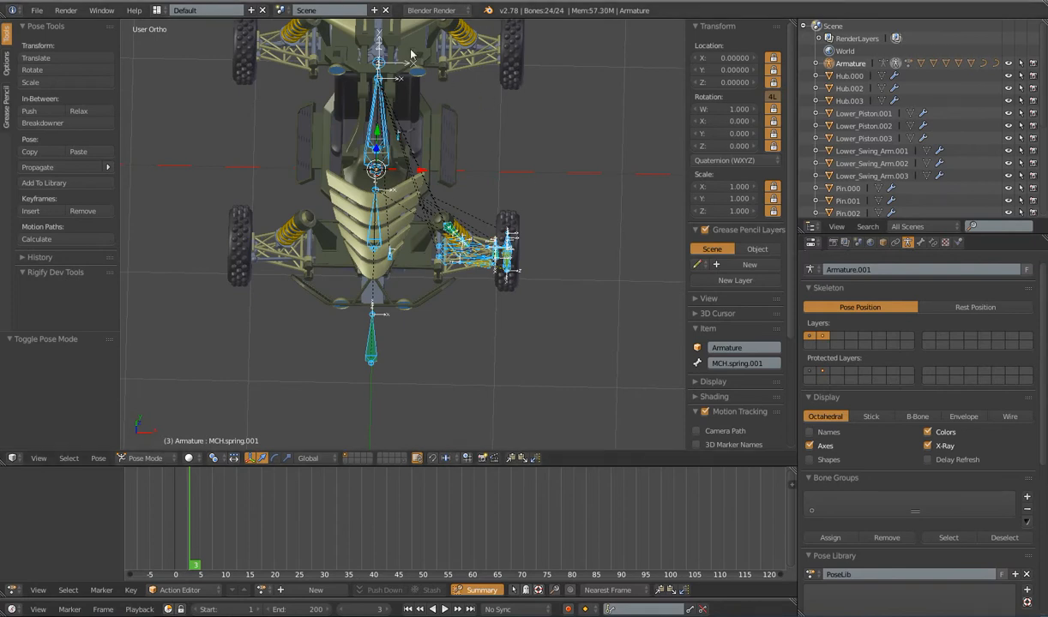
scroll(454, 150, down, 3)
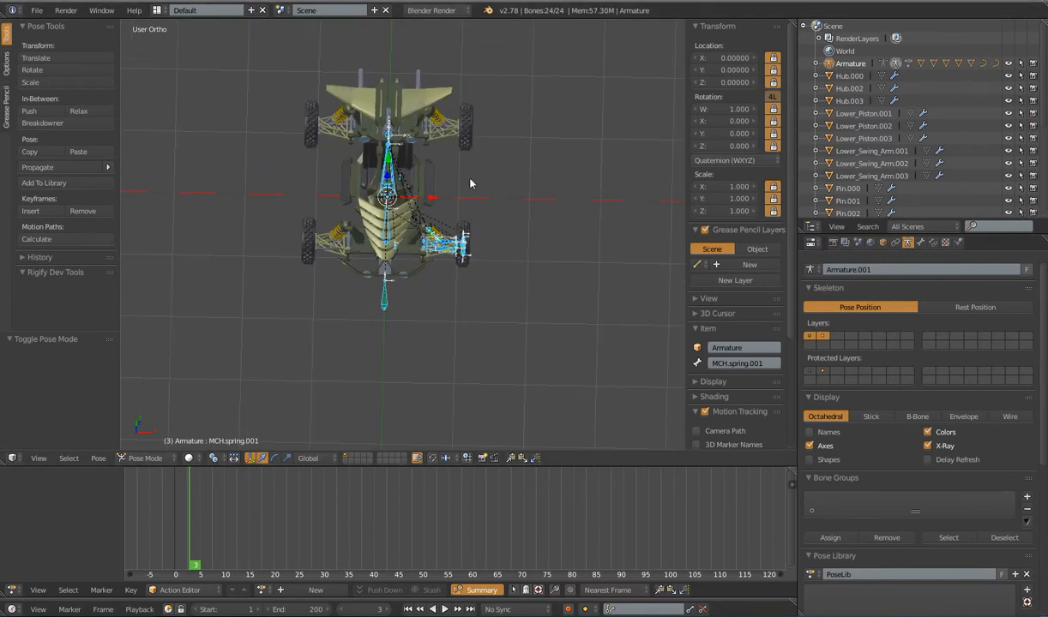
scroll(446, 213, up, 4)
key(Tab)
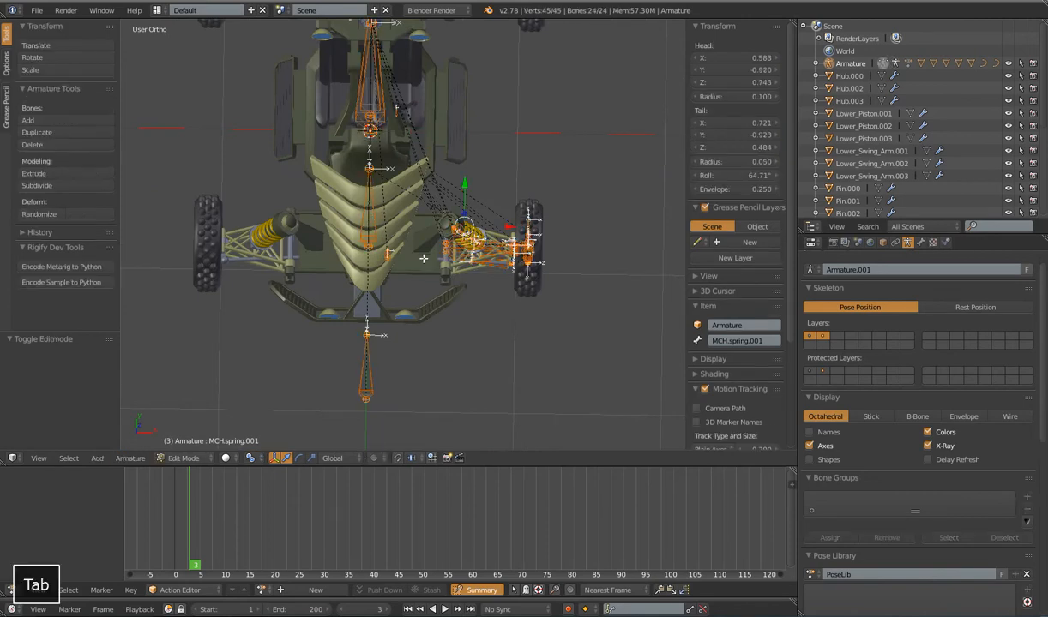
key(Tab)
middle_drag(469, 302, 515, 210)
scroll(524, 302, up, 4)
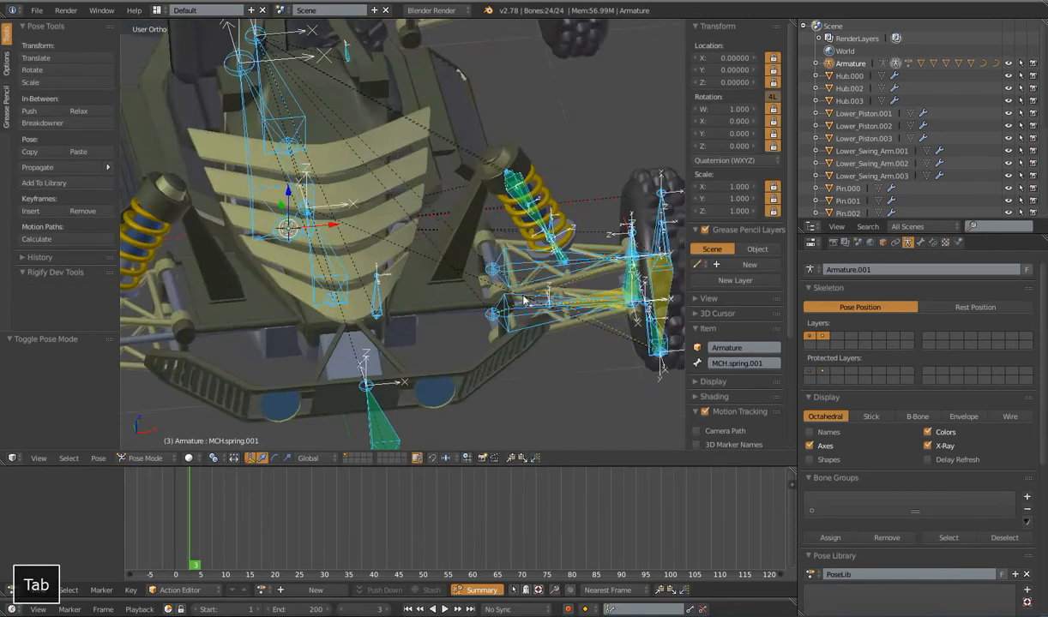
Step: Try rotating the MCH.hub.001 bone and moving the Steering bone to test them
middle_drag(524, 301, 468, 307)
right_click(641, 301)
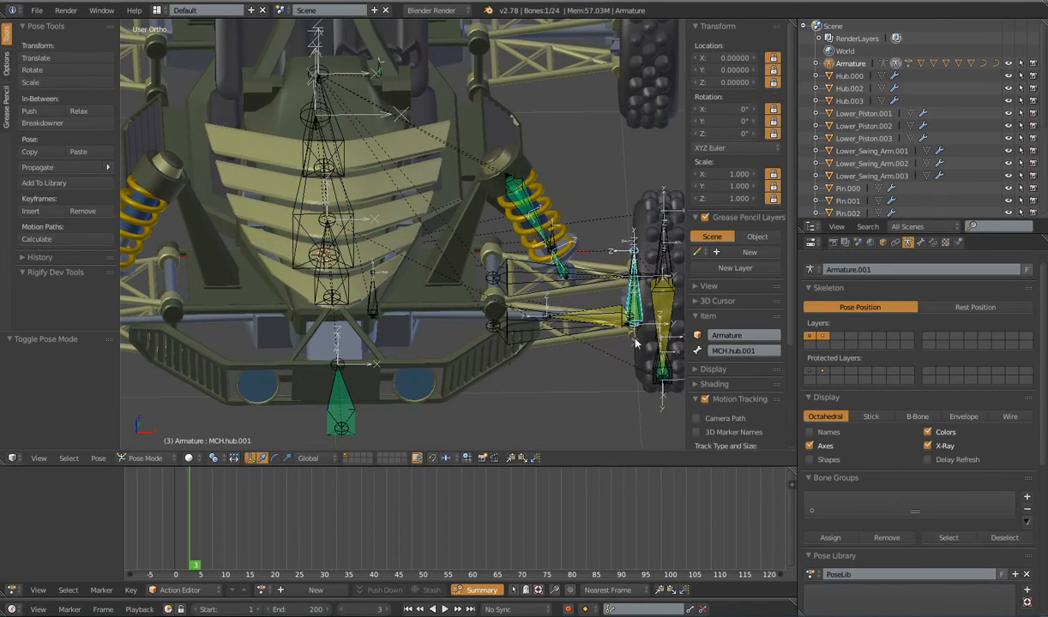
key(r)
right_click(626, 310)
right_click(336, 399)
key(g)
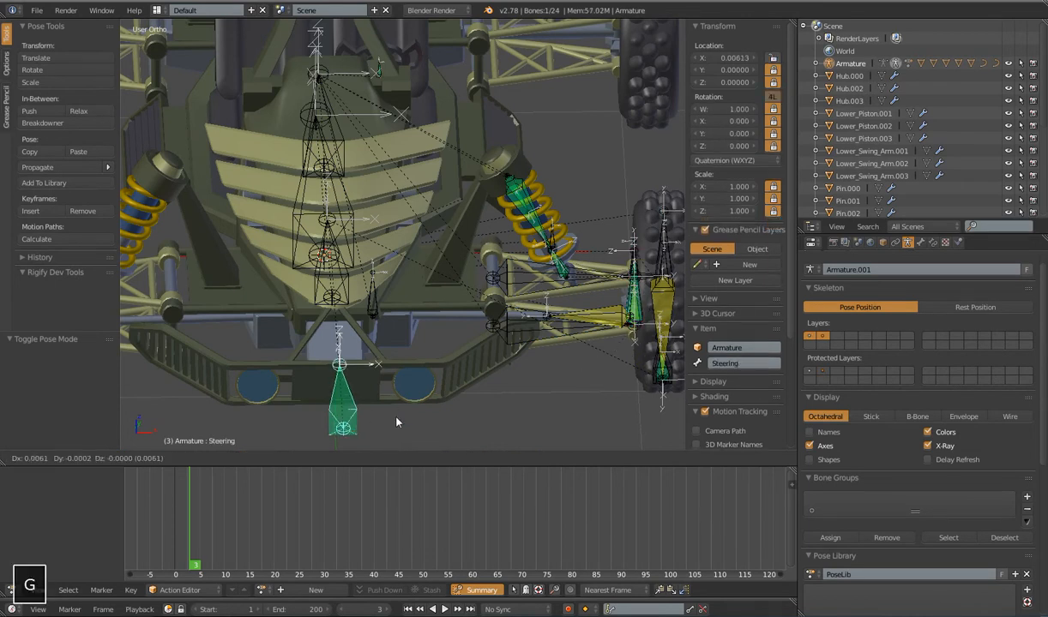
right_click(403, 390)
Step: Select the Steering_Strut mesh and the MCH.steerlink.001 bone to check how the front steering is set up
scroll(474, 332, down, 3)
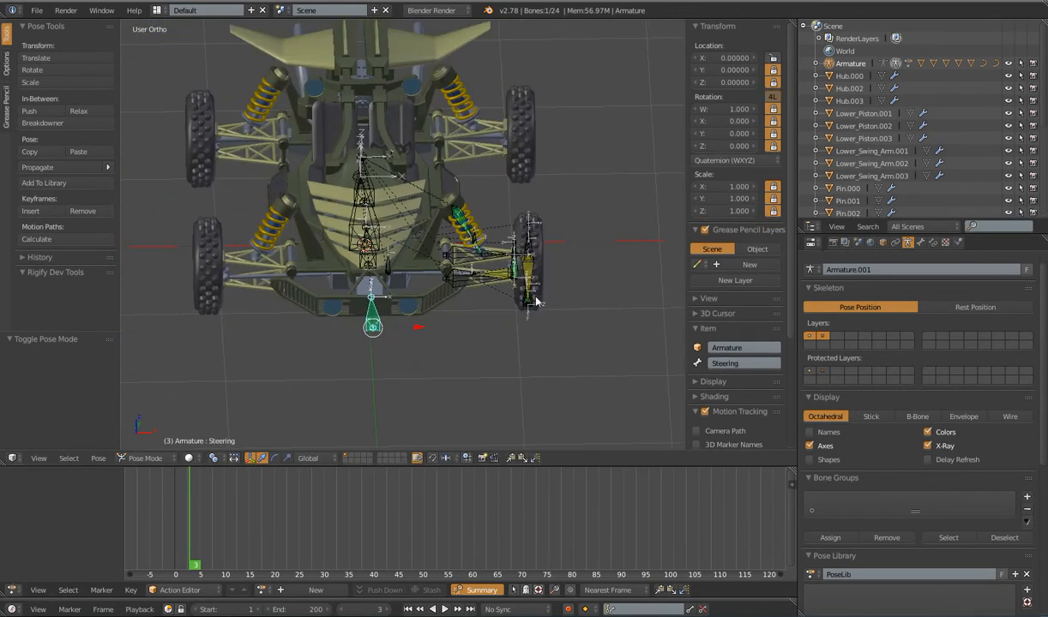
scroll(529, 308, up, 2)
shift+middle_drag(529, 308, 497, 296)
scroll(497, 295, up, 3)
right_click(411, 309)
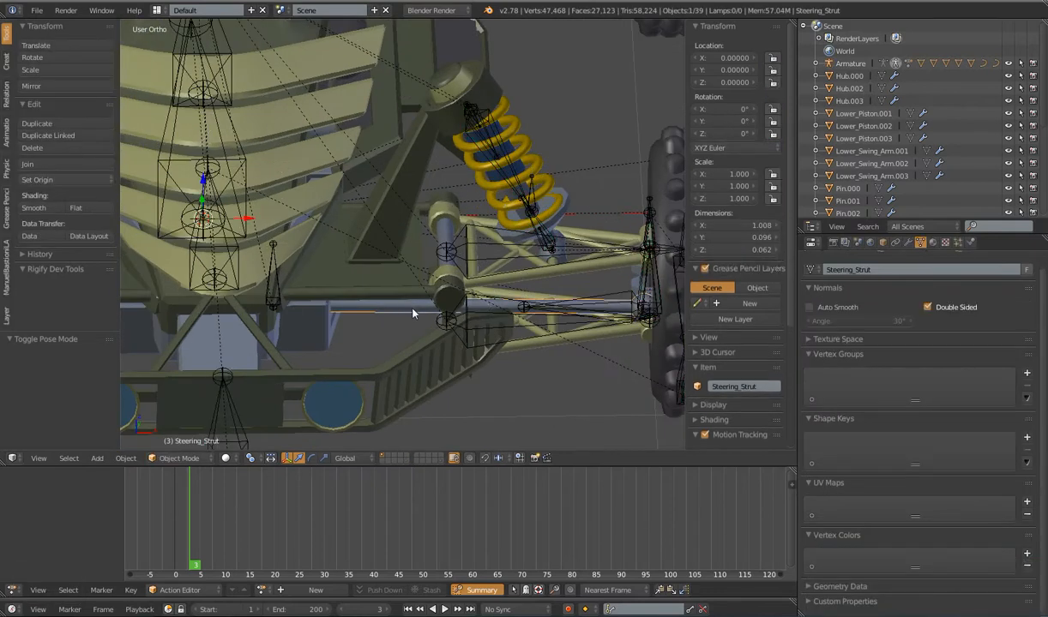
scroll(472, 335, down, 3)
right_click(511, 281)
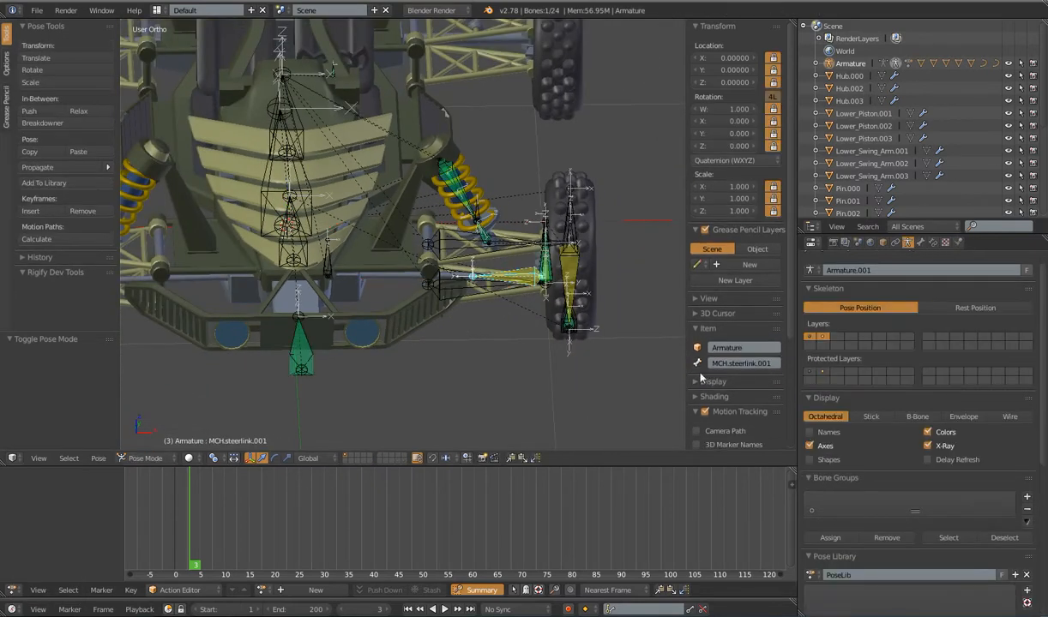
Step: Select the Shaft.001 mesh and the MCH.hub.001 bone to compare the wheel assemblies
right_click(317, 255)
scroll(477, 210, down, 4)
right_click(441, 120)
right_click(449, 122)
scroll(470, 134, down, 4)
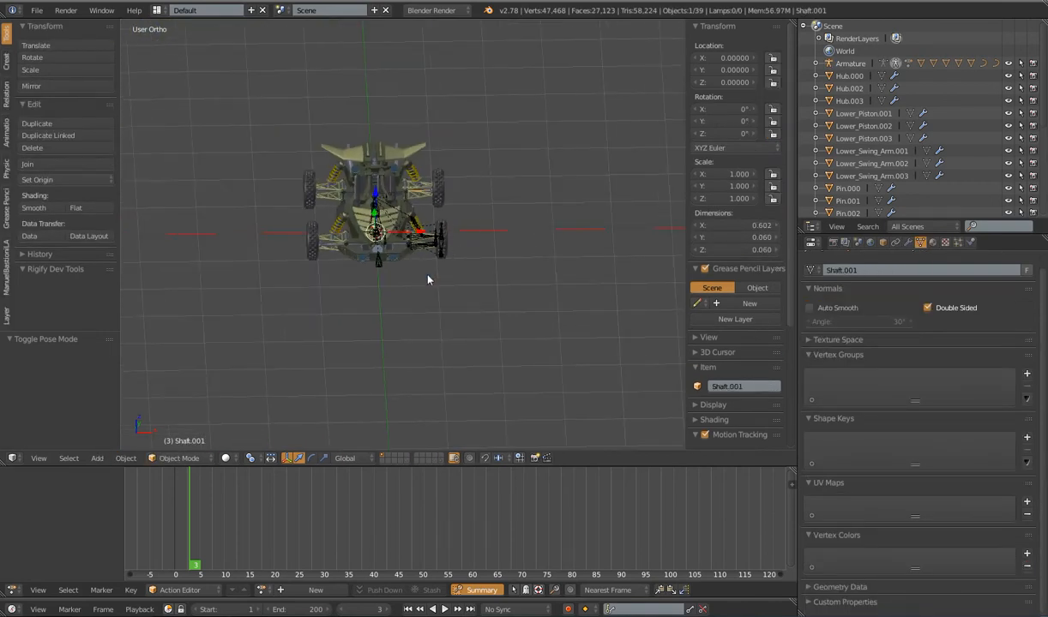
scroll(428, 280, up, 7)
right_click(552, 261)
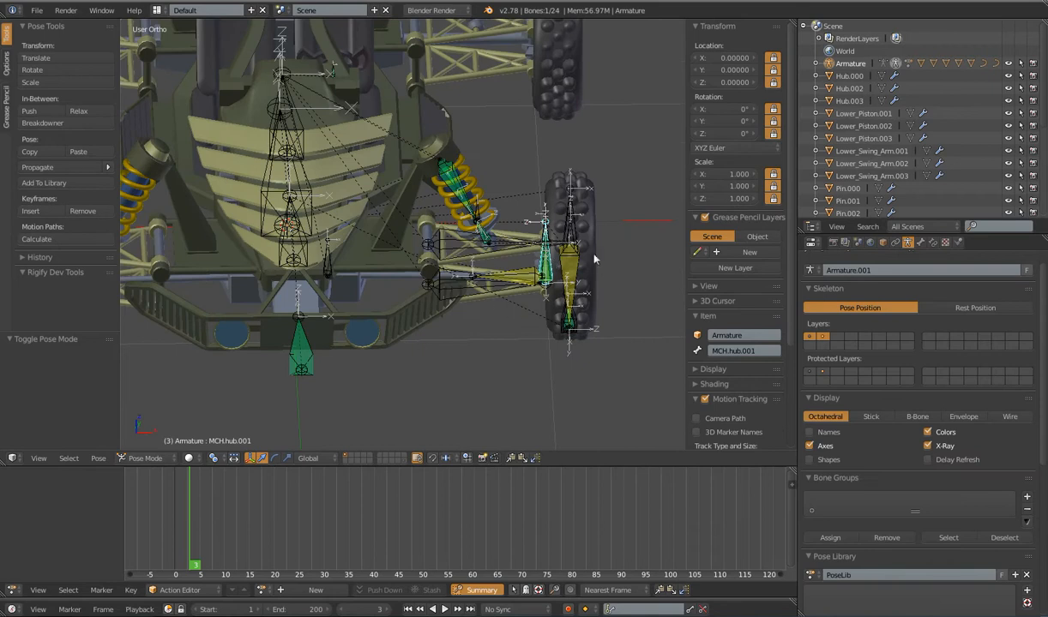
scroll(503, 311, down, 5)
scroll(437, 328, up, 5)
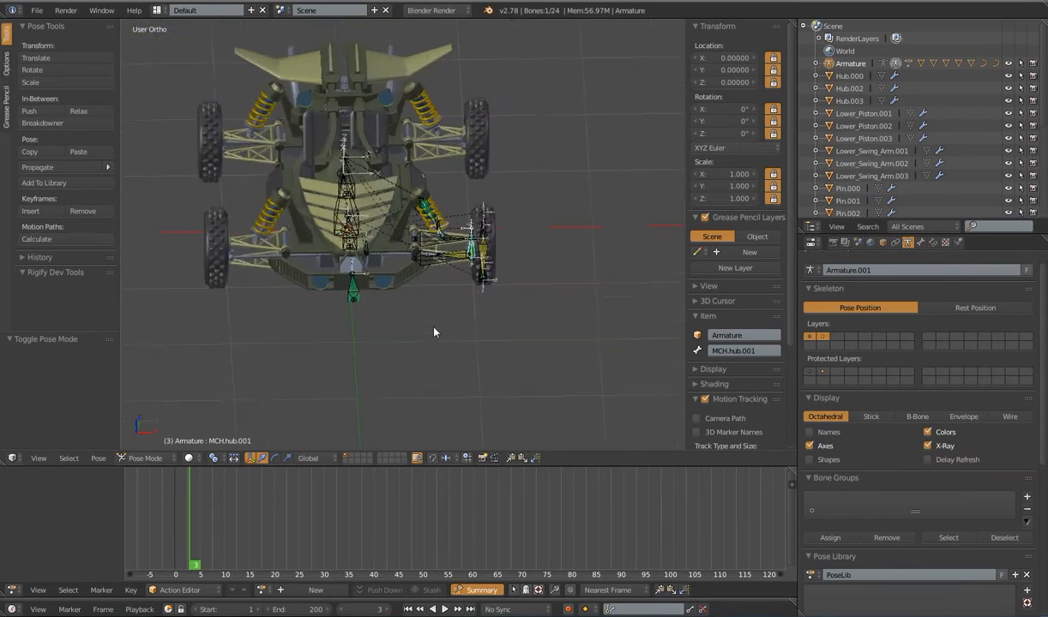
Step: In Edit Mode, select only the bones of the rigged front wheel assembly and the small bone beside the hood
key(Tab)
middle_drag(457, 306, 414, 273)
key(a)
scroll(444, 284, down, 3)
key(a)
key(b)
drag(364, 225, 384, 250)
key(b)
drag(377, 187, 523, 300)
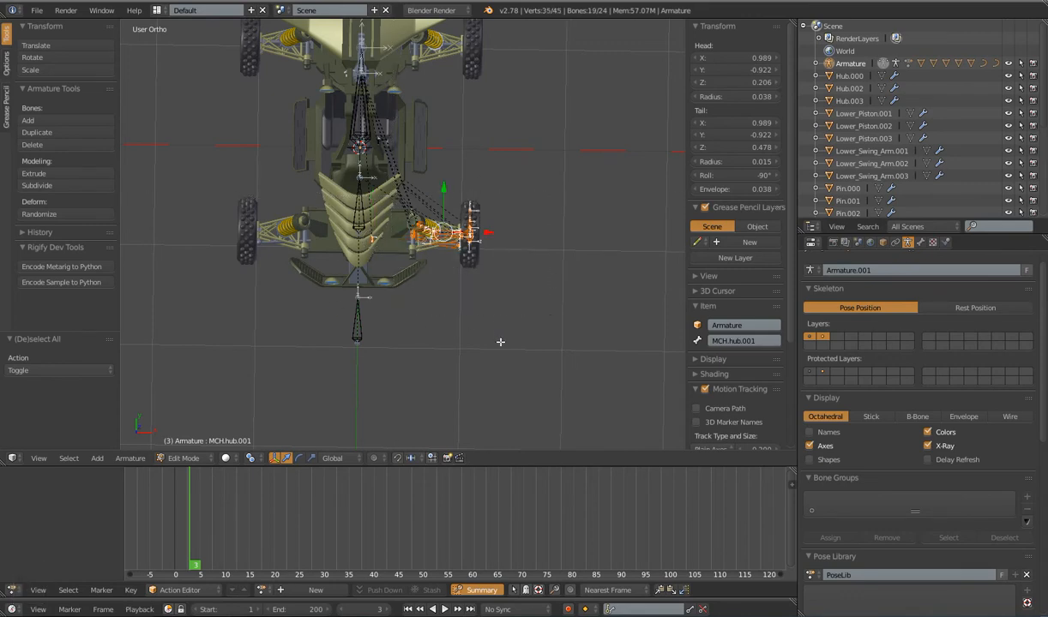
Step: Duplicate the selected front wheel bones in place and move the copies about 1.76 units along Y towards the rear wheel
middle_drag(506, 339, 419, 225)
middle_drag(460, 273, 479, 299)
middle_drag(461, 188, 427, 137)
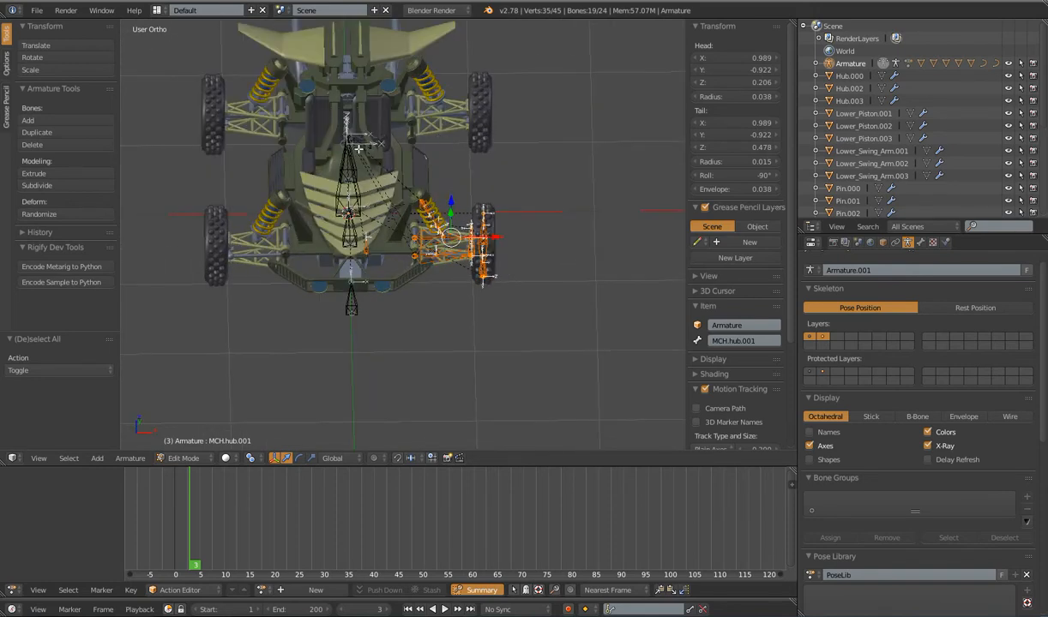
middle_drag(505, 199, 501, 249)
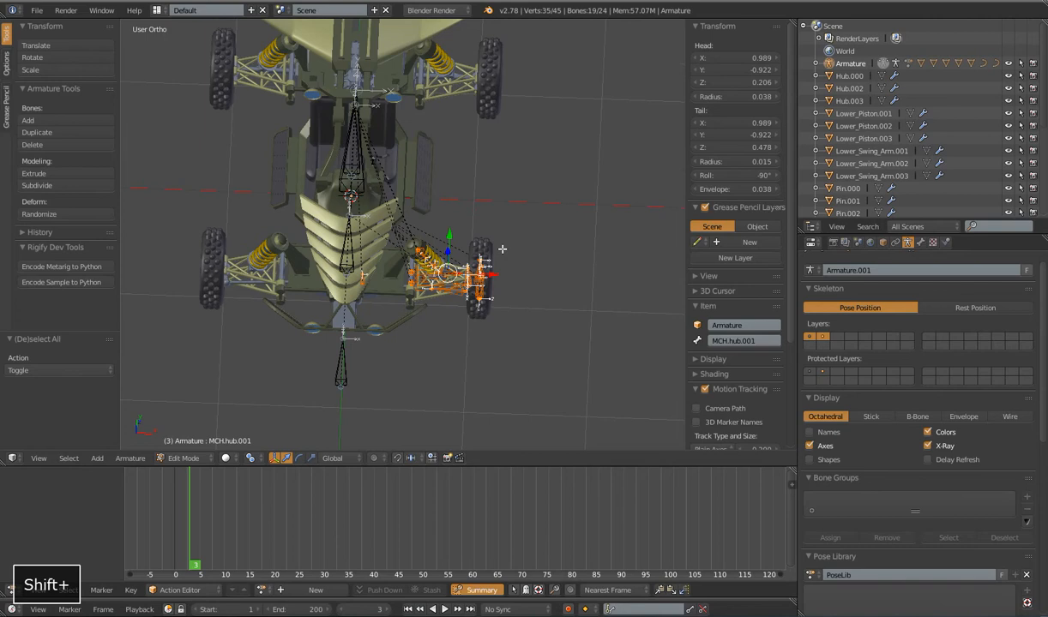
key(KP_7)
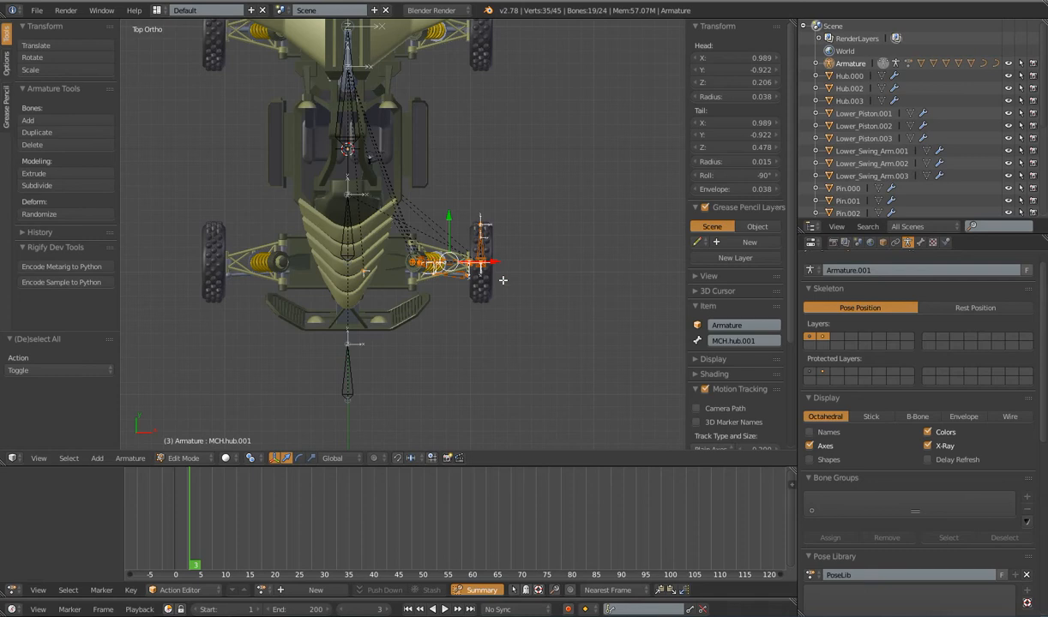
key(shift+d)
right_click(486, 247)
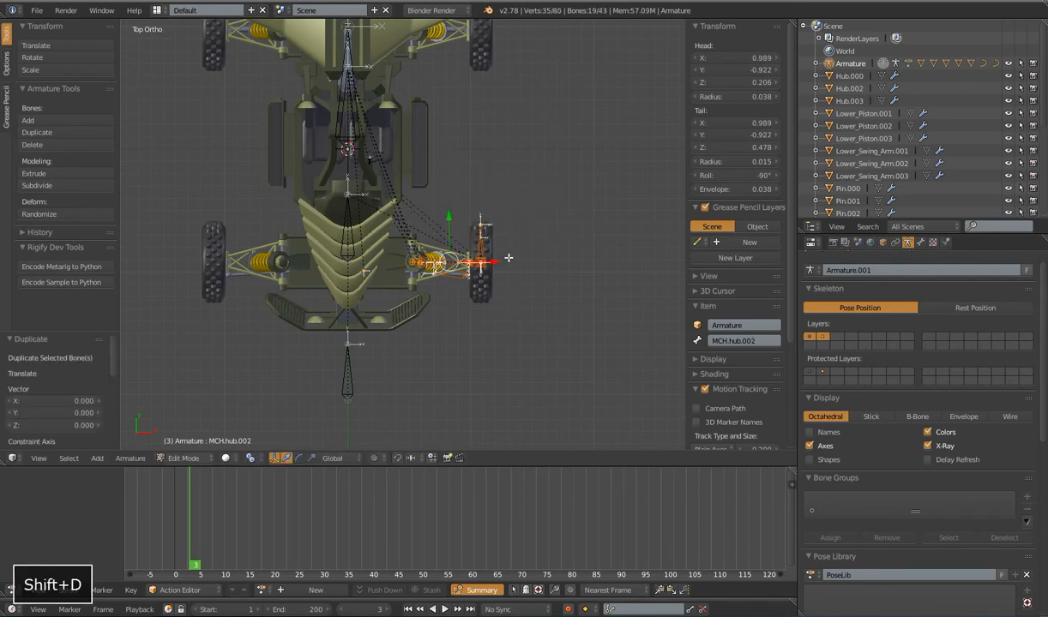
key(g)
key(y)
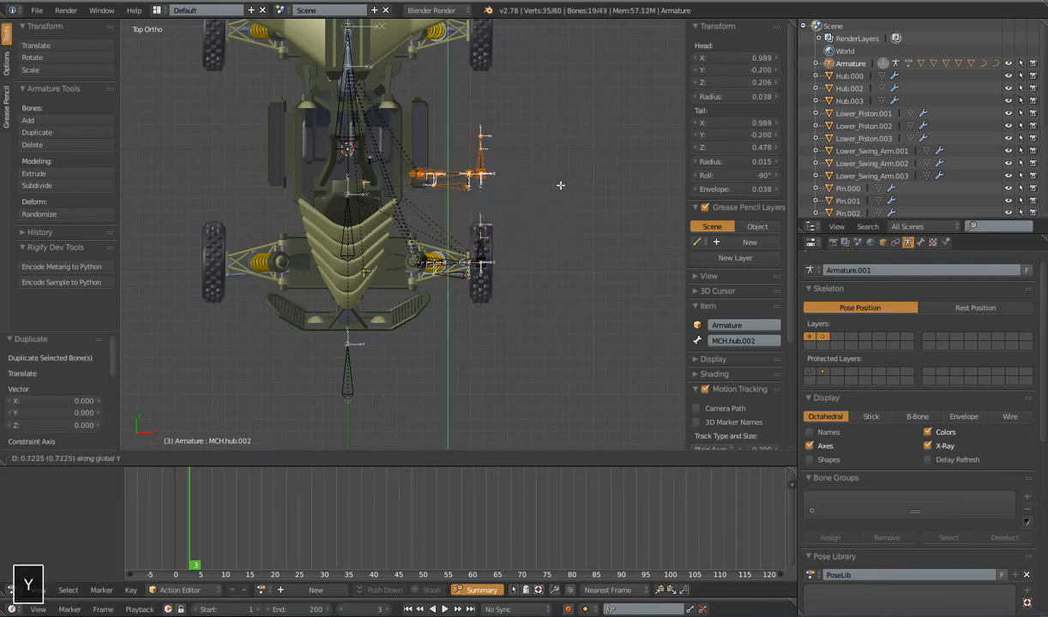
click(560, 83)
Step: Shift the duplicated bones about 0.14 units further along Y to line them up with the rear wheel
shift+middle_drag(551, 270, 562, 305)
scroll(571, 304, up, 3)
key(g)
key(y)
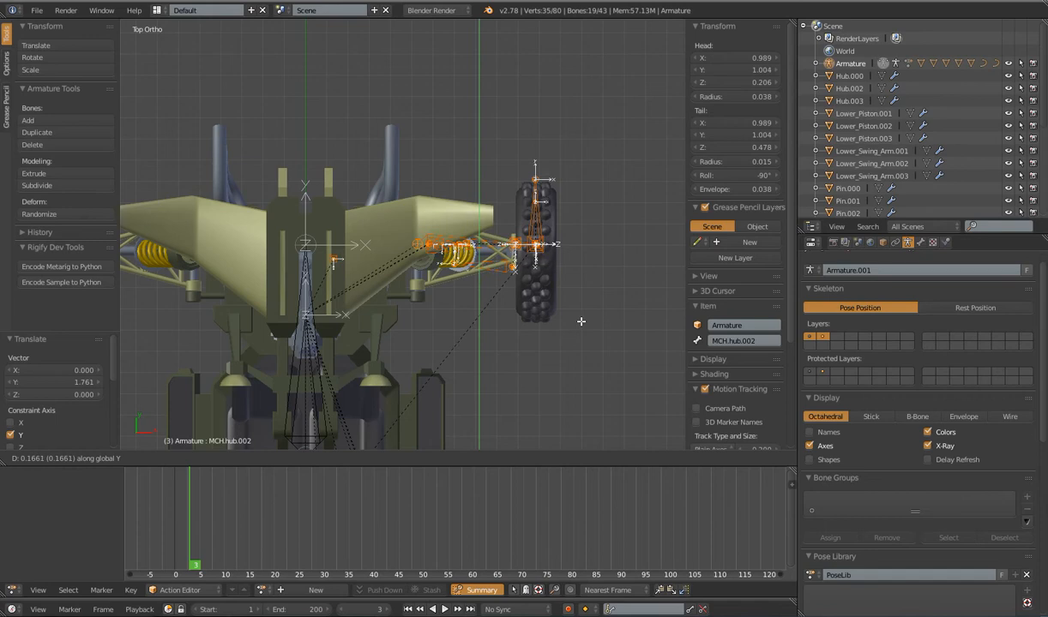
click(574, 372)
Step: From the side view, nudge the duplicated bones about -0.0085 units along Y to centre them on the rear wheel hub
key(KP_3)
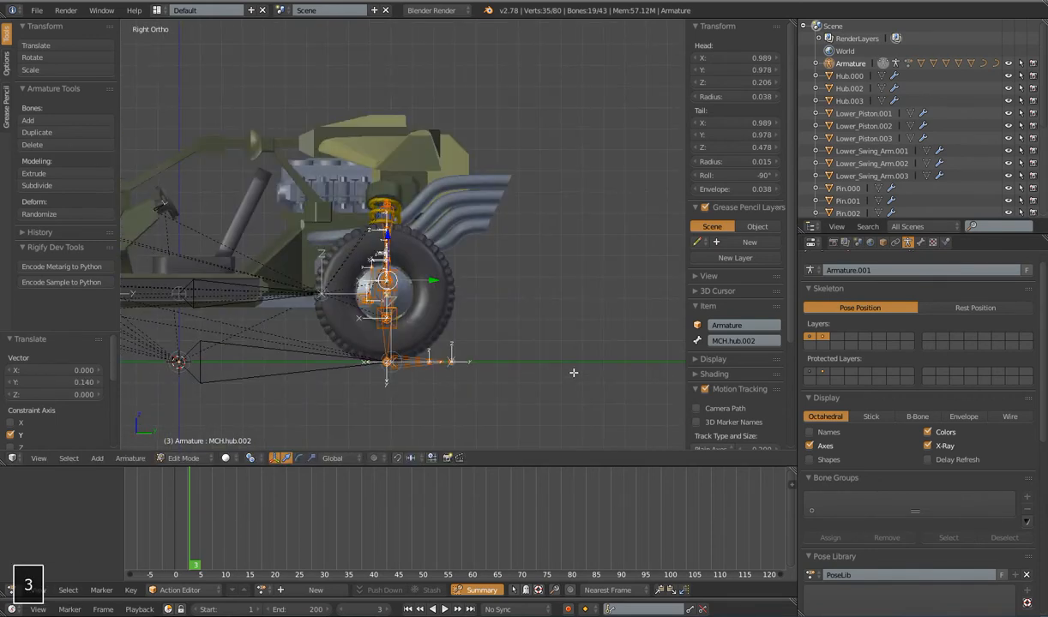
shift+middle_drag(516, 338, 558, 321)
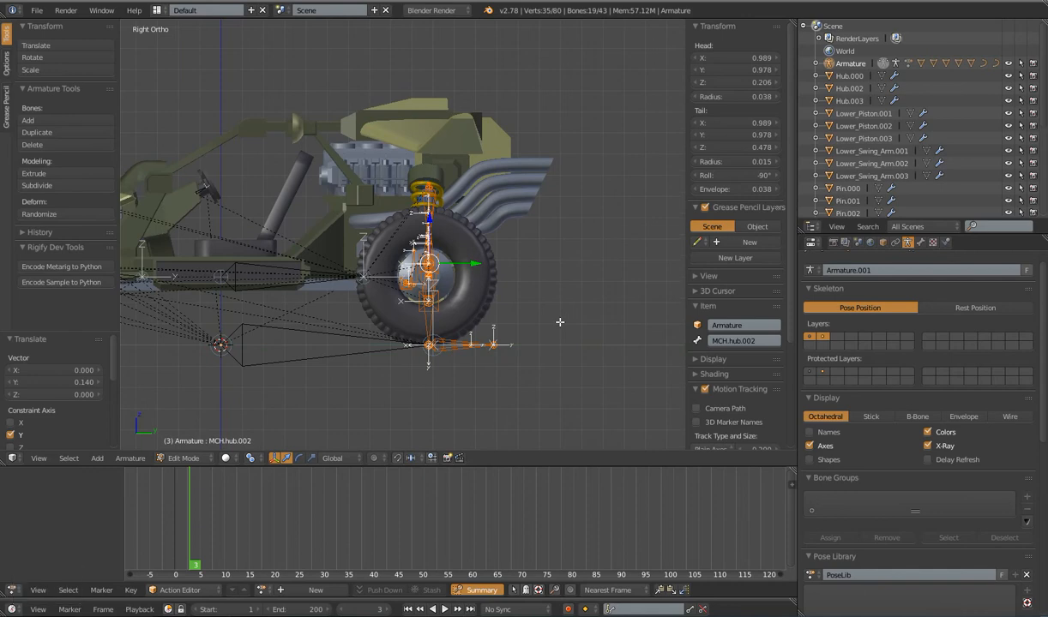
key(g)
key(y)
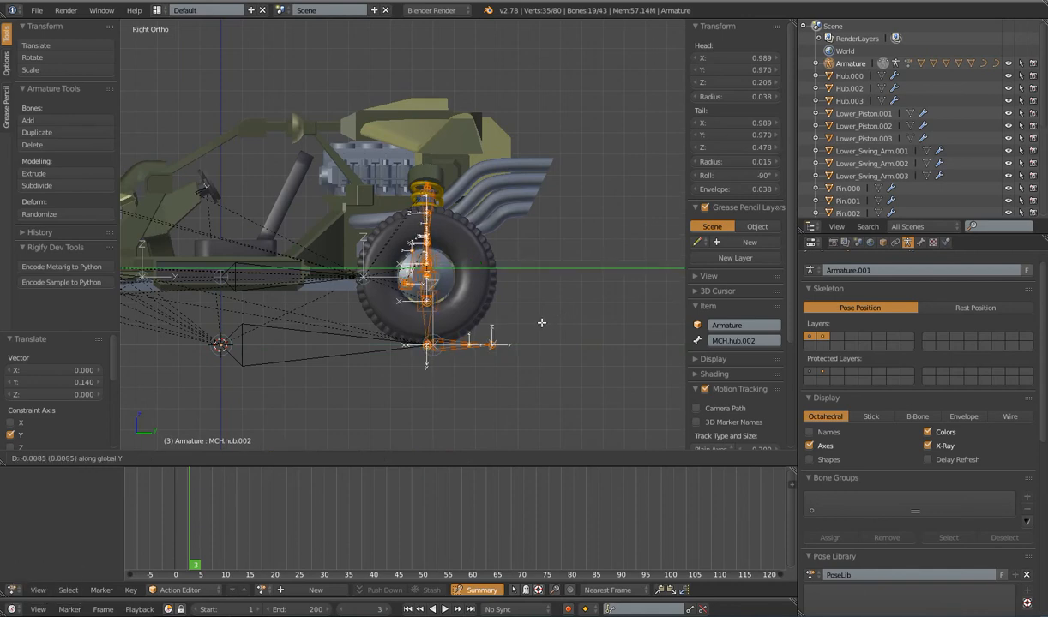
click(541, 323)
middle_drag(445, 320, 386, 375)
scroll(387, 374, down, 2)
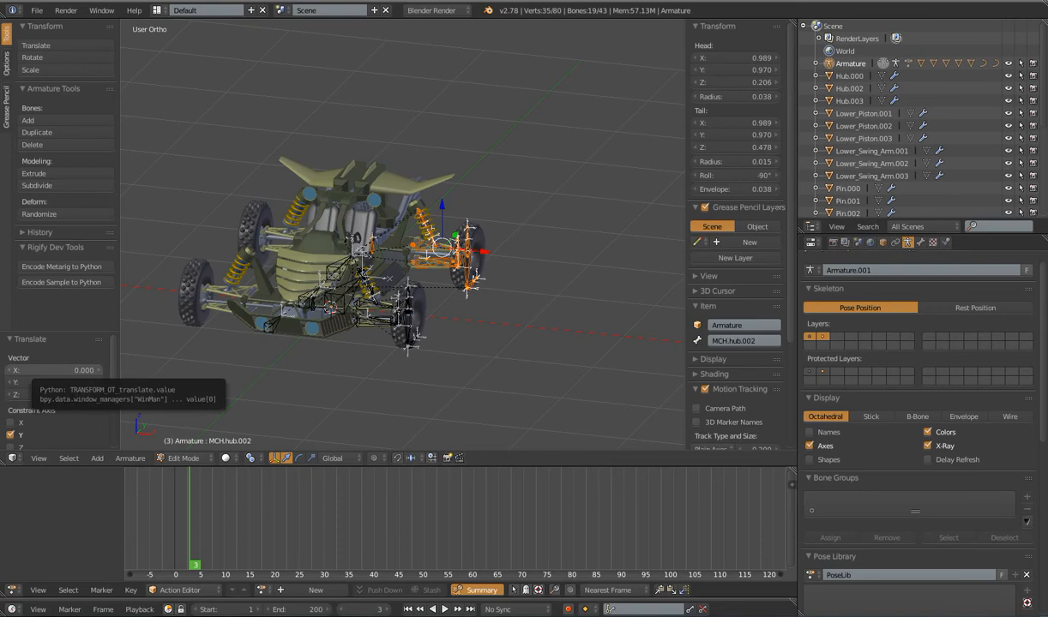
Step: In Pose Mode, try moving the Wheel Height.002 bone to test the duplicated rear suspension
middle_drag(487, 317, 465, 298)
scroll(498, 328, up, 4)
key(Tab)
scroll(476, 297, up, 1)
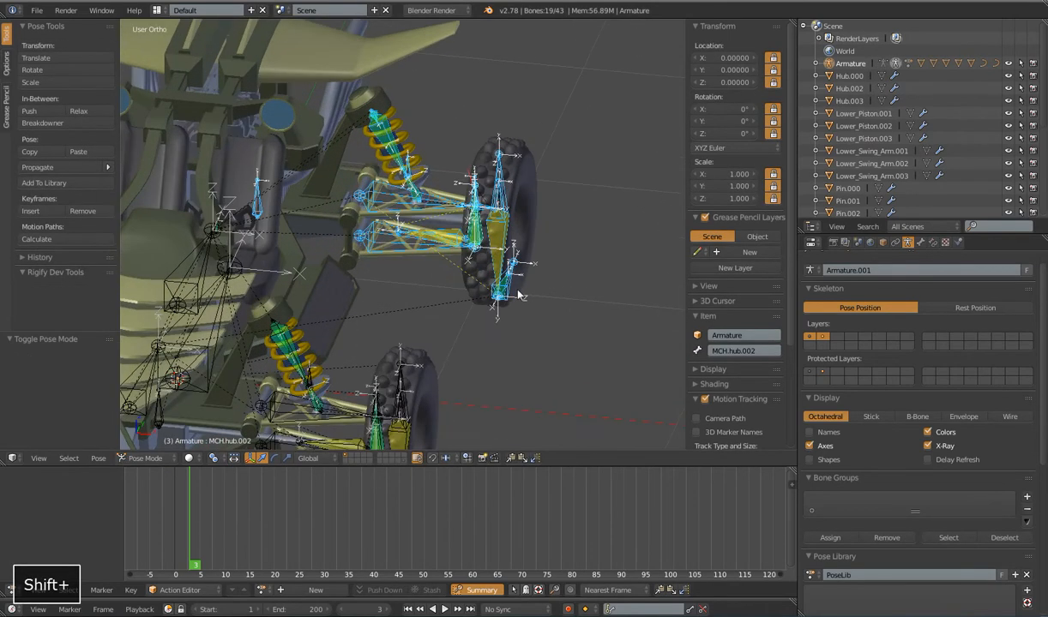
right_click(513, 293)
key(g)
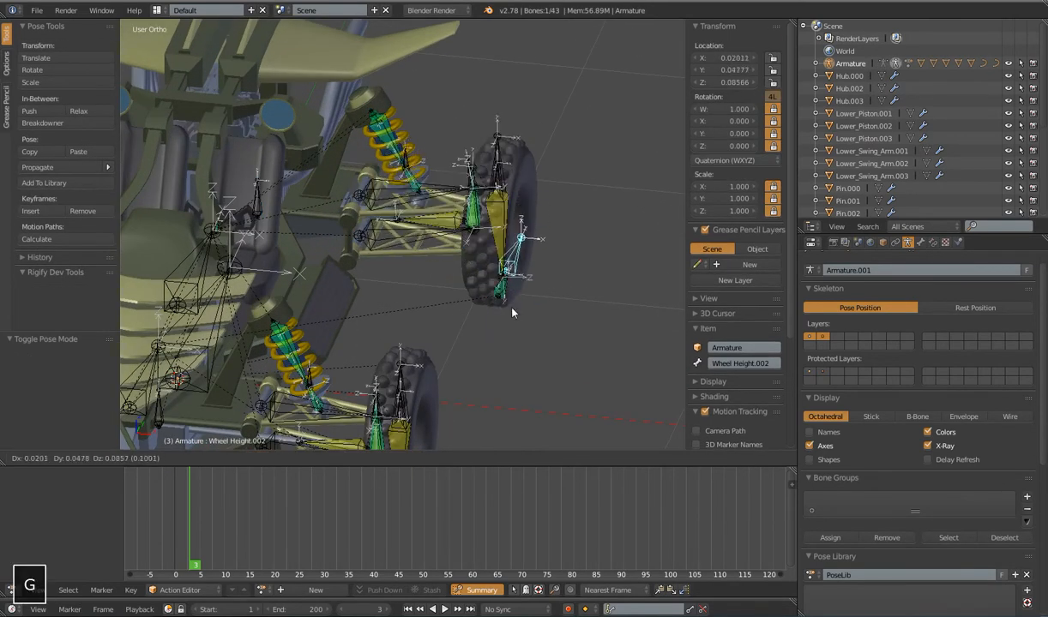
right_click(511, 302)
key(g)
right_click(516, 280)
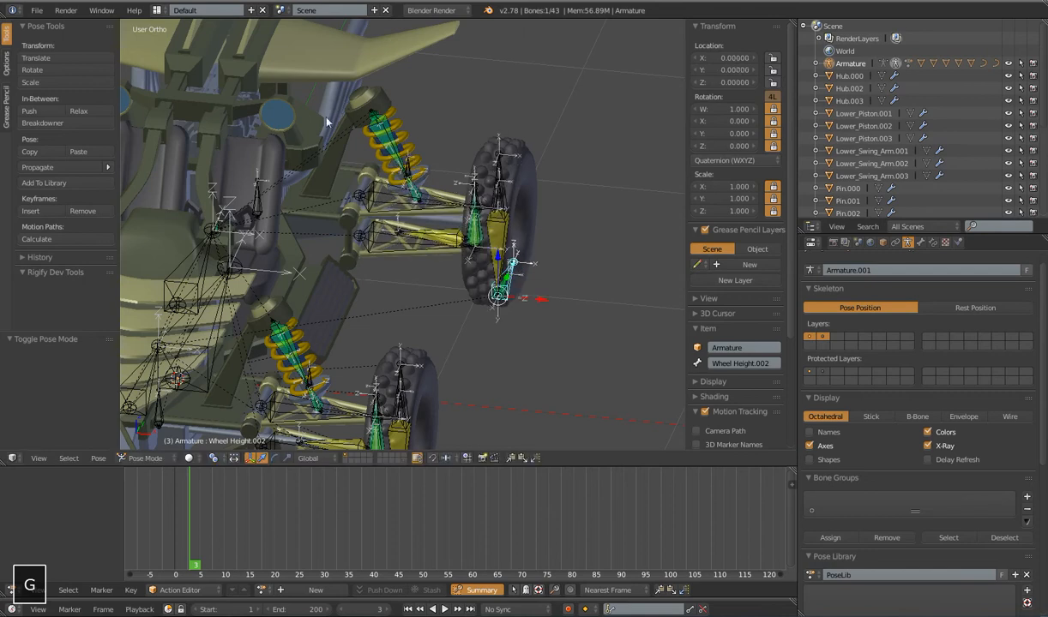
Step: Try moving the MCH.steerlink.targ.002 bone to test the duplicated steering link
right_click(256, 204)
key(g)
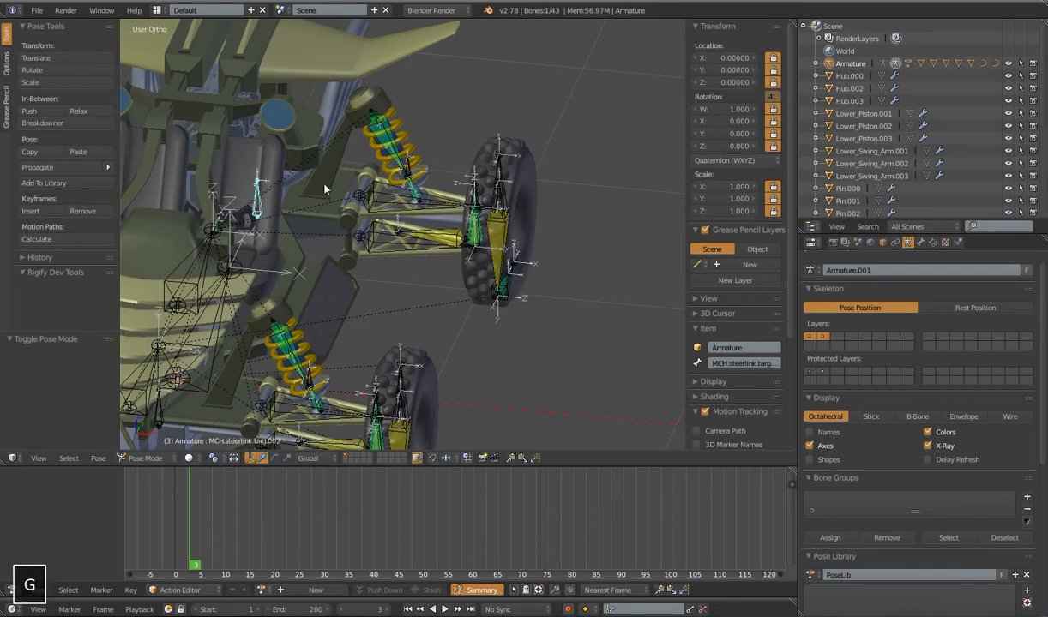
right_click(264, 202)
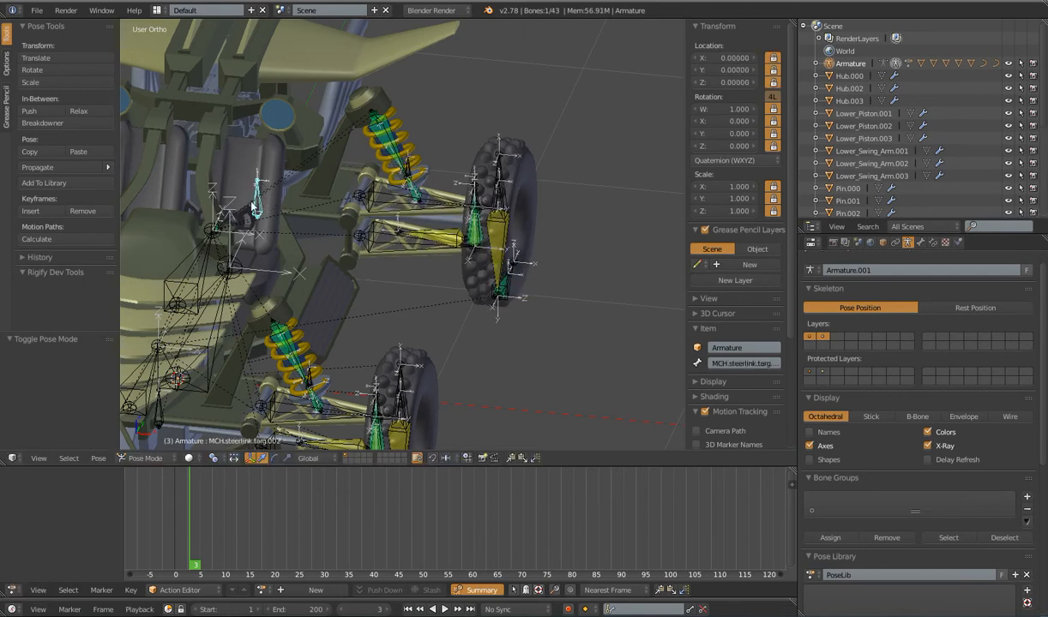
Step: Delete the duplicated MCH.hub.002 bone at the rear wheel in Edit Mode and return to Pose Mode
middle_drag(452, 239, 485, 245)
scroll(486, 244, up, 3)
right_click(523, 230)
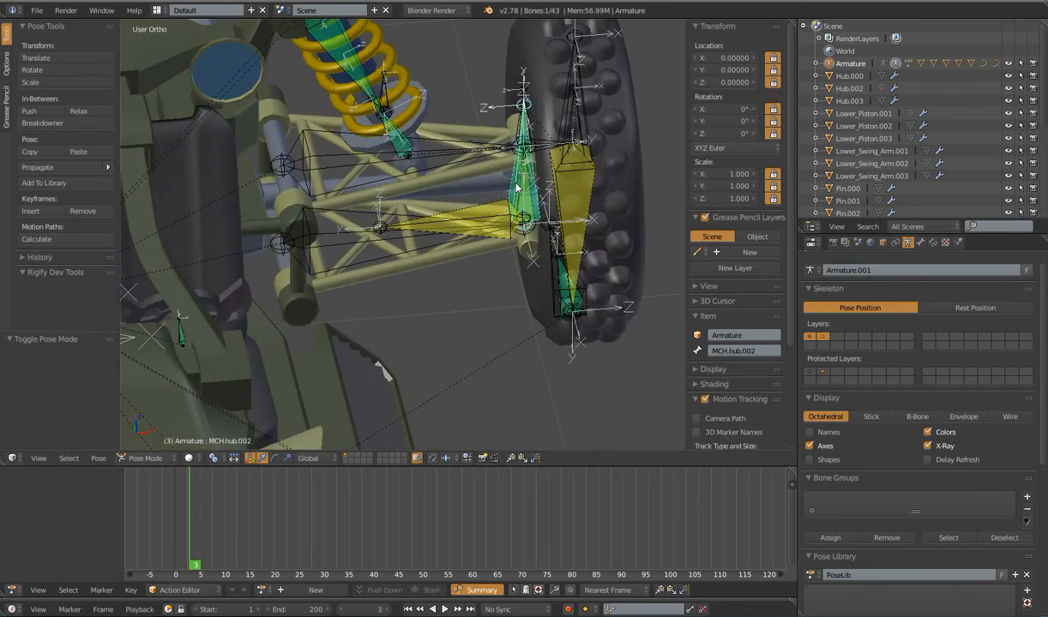
key(Tab)
middle_drag(501, 187, 464, 238)
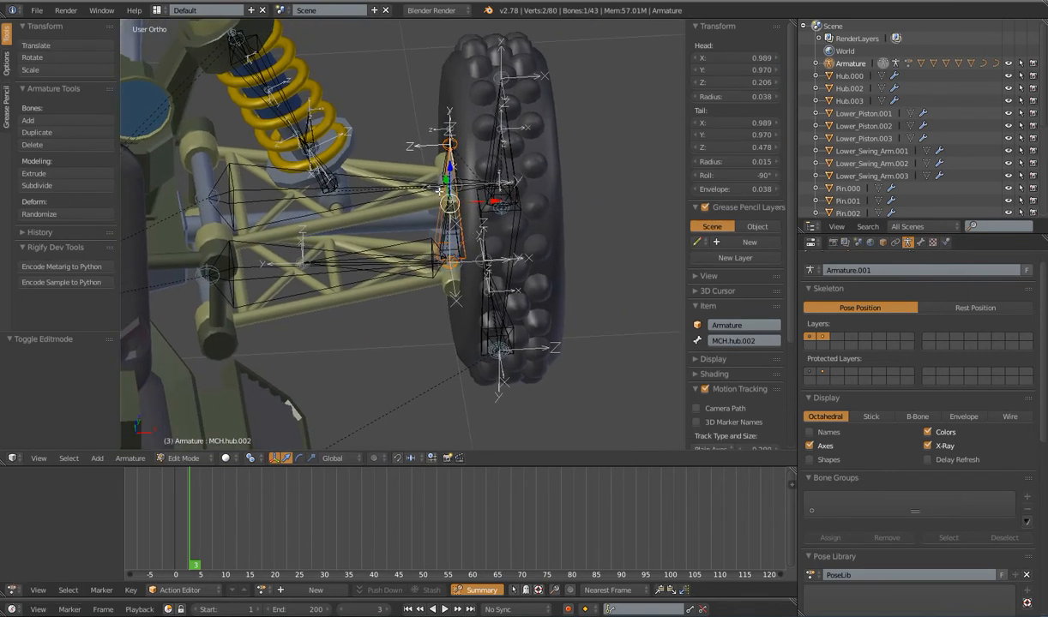
key(x)
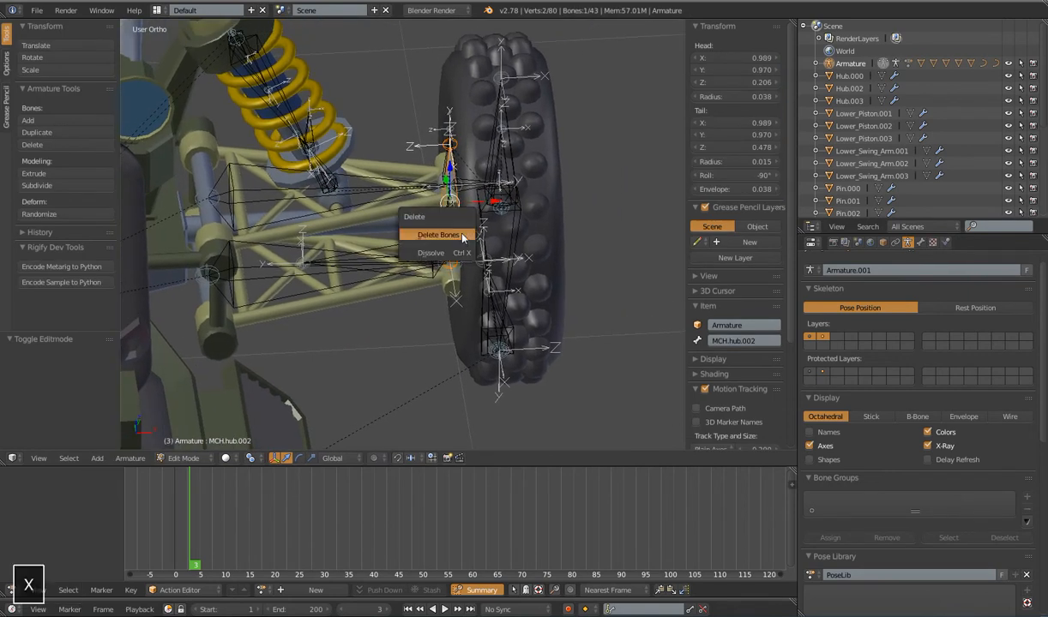
click(456, 234)
scroll(457, 236, down, 3)
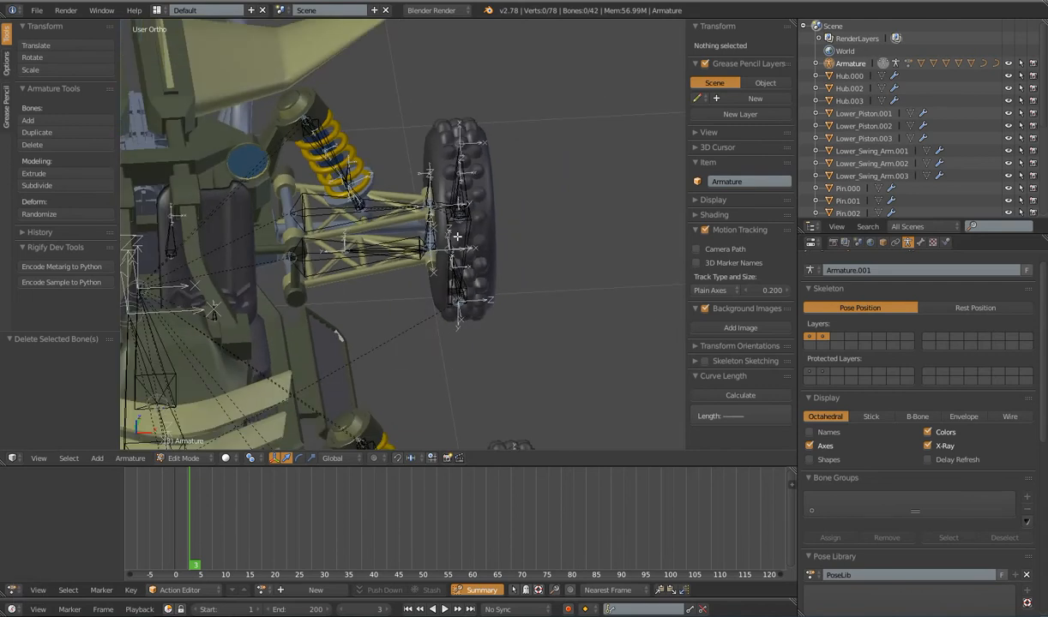
mouse_move(442, 235)
middle_down()
mouse_move(399, 215)
mouse_move(439, 249)
mouse_move(440, 237)
middle_up()
key(ctrl+z)
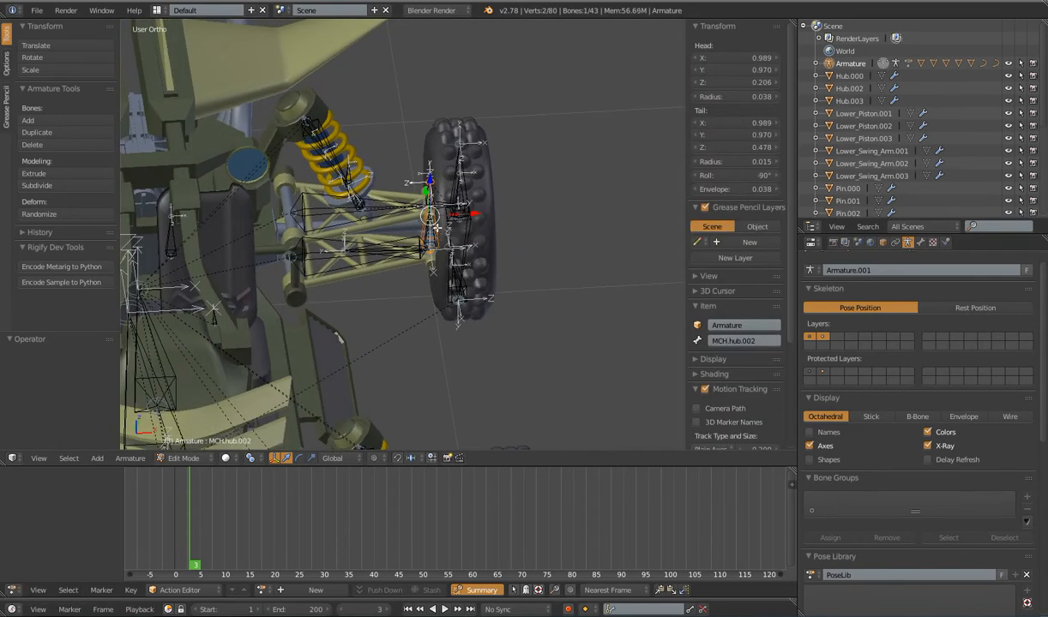
key(x)
click(421, 228)
key(Tab)
Step: Examine the hub, pin and strut bones around the rear wheel and compare them with the front wheel's strut bone
scroll(441, 248, up, 3)
scroll(449, 278, down, 3)
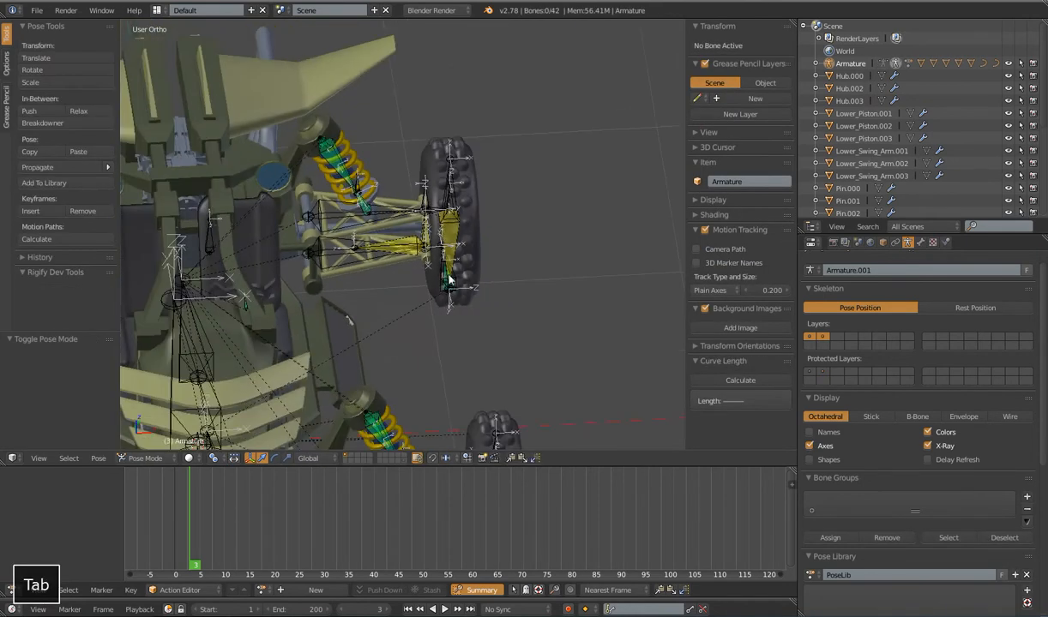
scroll(449, 278, up, 5)
shift+middle_drag(427, 256, 382, 241)
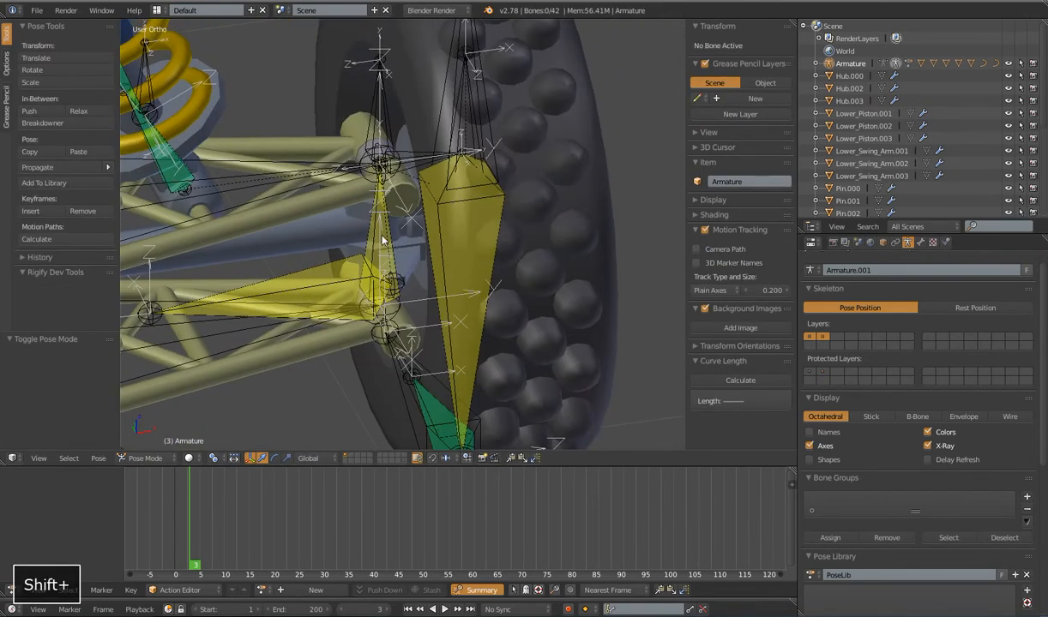
right_click(412, 261)
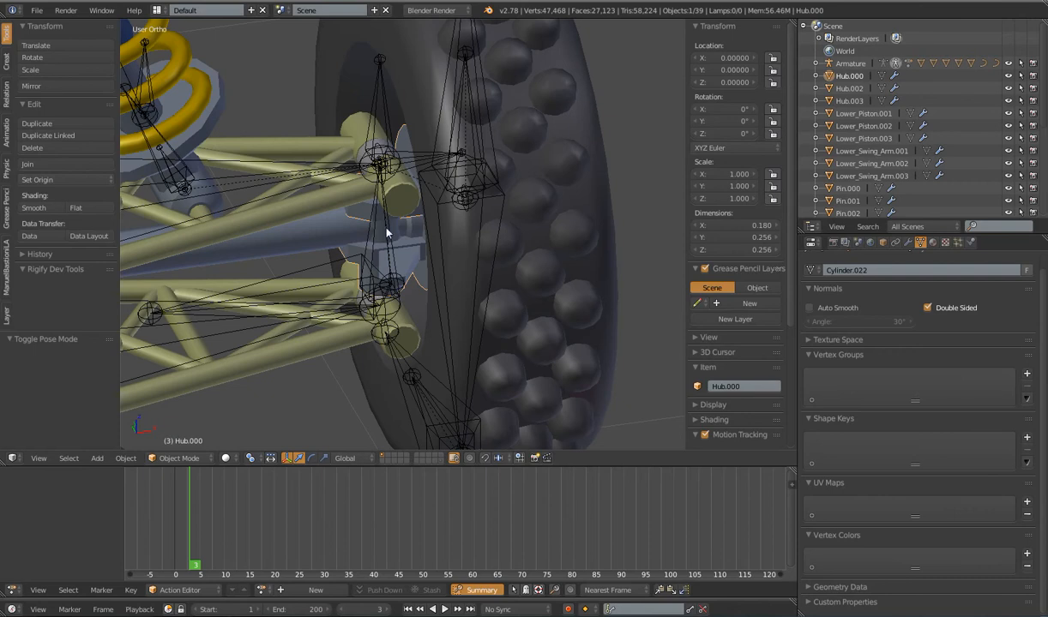
right_click(371, 225)
right_click(362, 144)
right_click(355, 154)
middle_drag(355, 154, 386, 178)
shift+middle_drag(386, 179, 425, 248)
scroll(418, 237, up, 4)
right_click(374, 209)
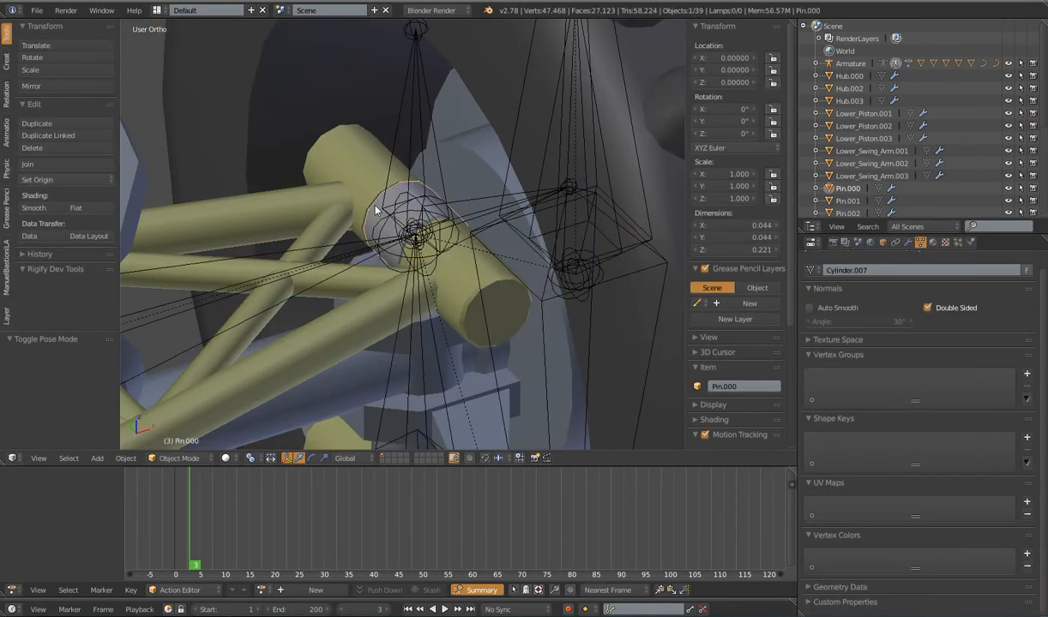
right_click(523, 328)
scroll(395, 321, down, 3)
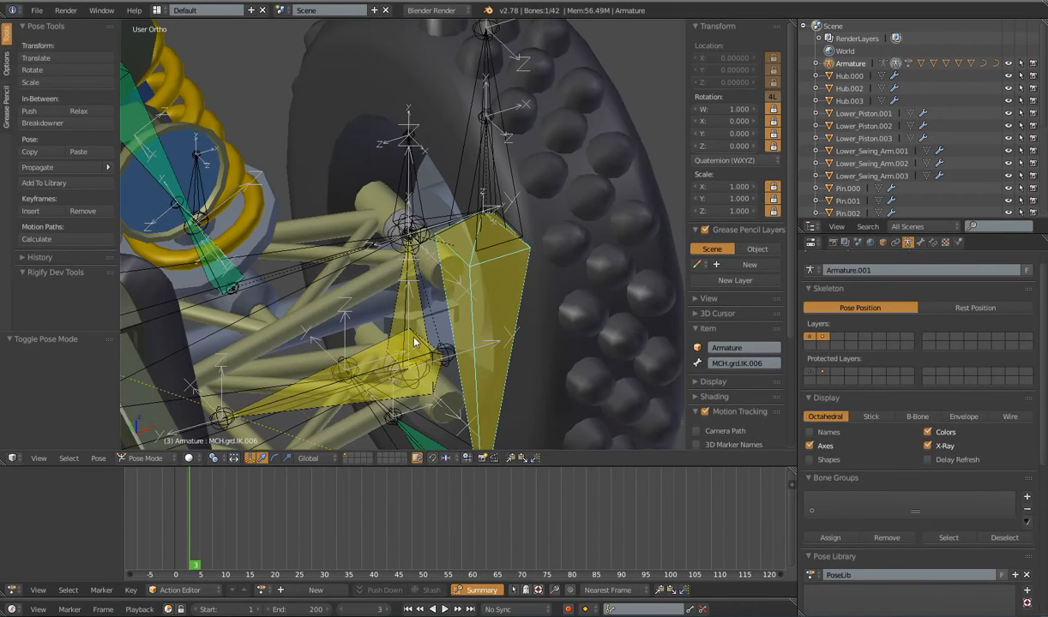
scroll(410, 314, down, 2)
middle_drag(410, 314, 382, 289)
scroll(381, 288, down, 4)
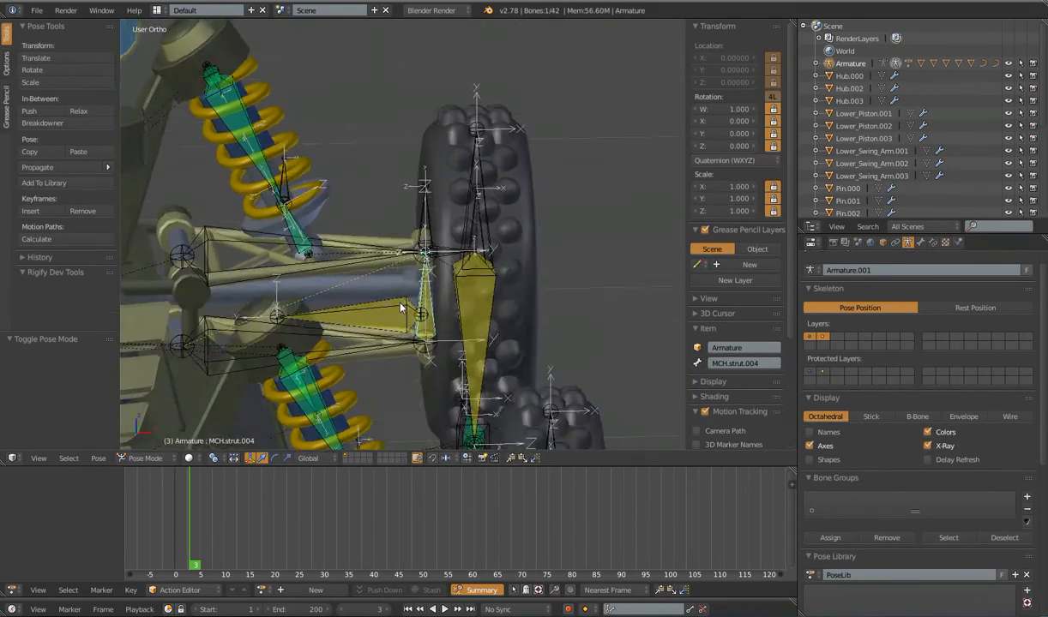
right_click(447, 379)
right_click(447, 378)
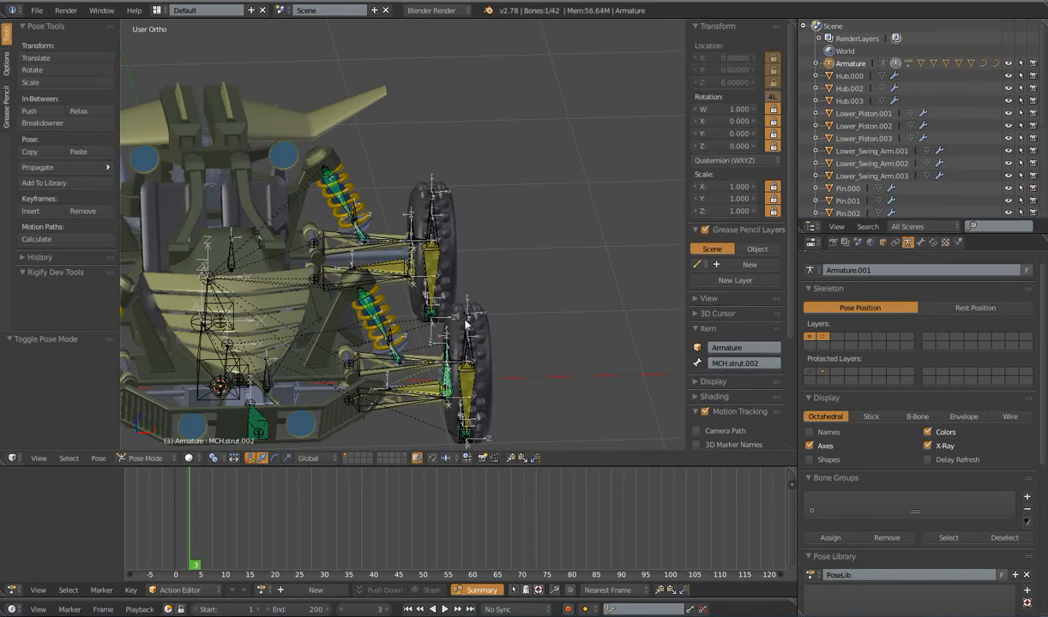
Step: Remove the IK constraint from the rear wheel's MCH.steerlink.002 bone
middle_drag(444, 293, 453, 269)
scroll(432, 330, up, 3)
middle_drag(454, 269, 447, 300)
scroll(469, 291, up, 3)
scroll(465, 324, up, 3)
right_click(489, 347)
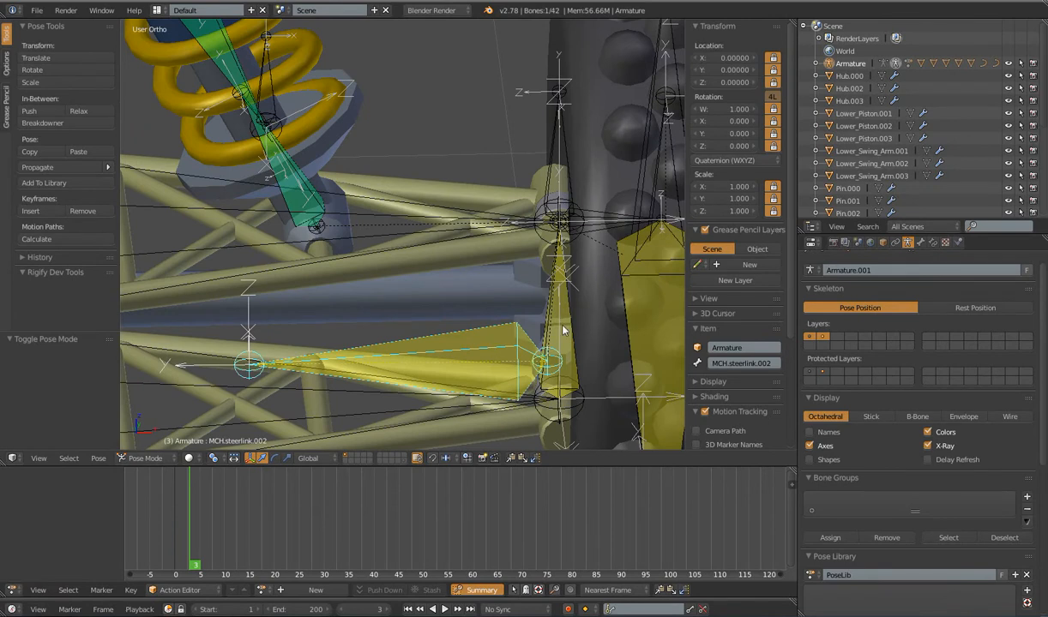
click(933, 244)
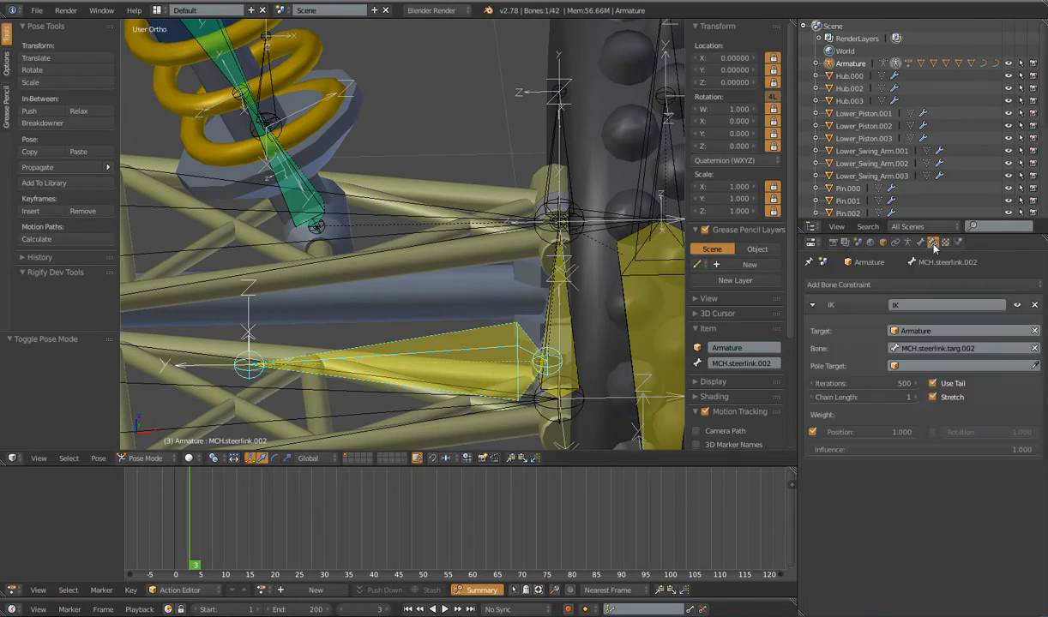
click(1034, 307)
Step: Snap the 3D cursor to an edge loop at the hub end of the Shaft.001 mesh, then leave its Edit Mode
scroll(396, 306, down, 3)
middle_drag(396, 306, 407, 312)
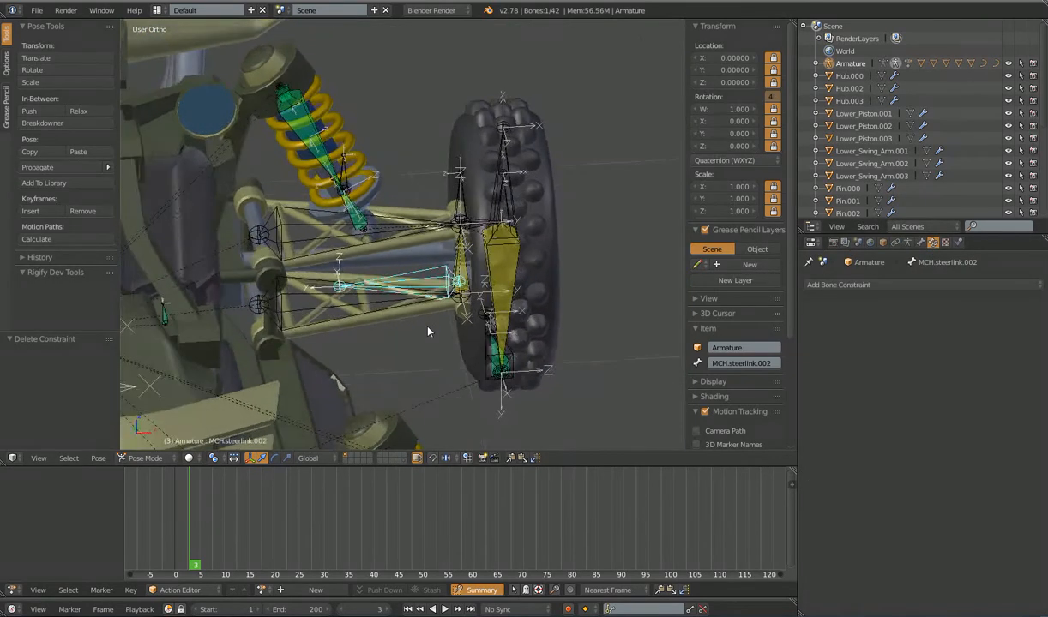
scroll(476, 273, up, 4)
right_click(472, 264)
key(Tab)
middle_drag(472, 264, 501, 310)
key(a)
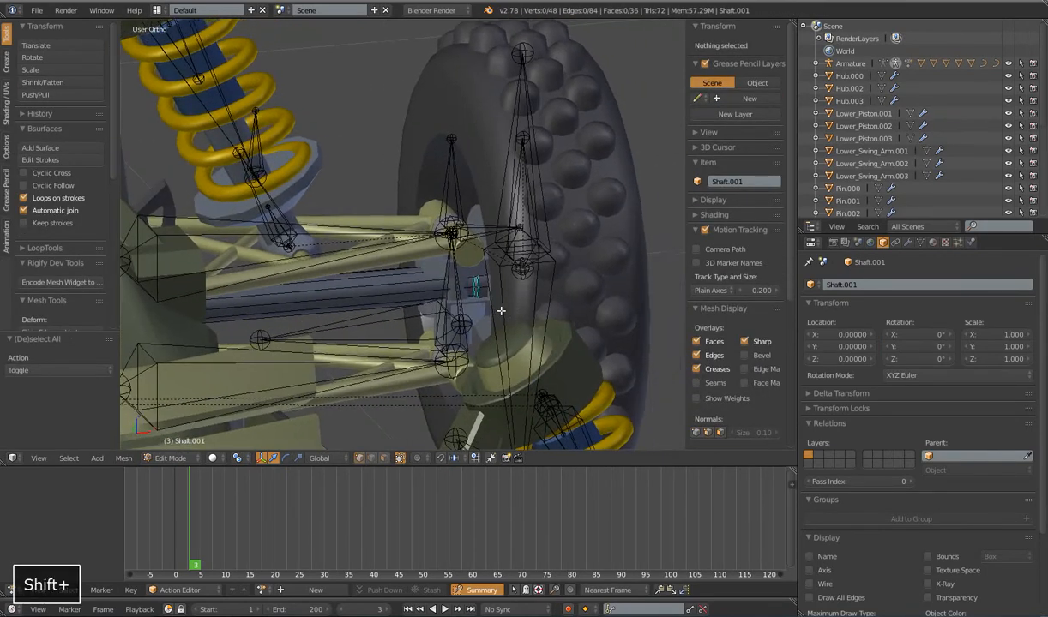
scroll(518, 312, up, 3)
alt+right_click(556, 336)
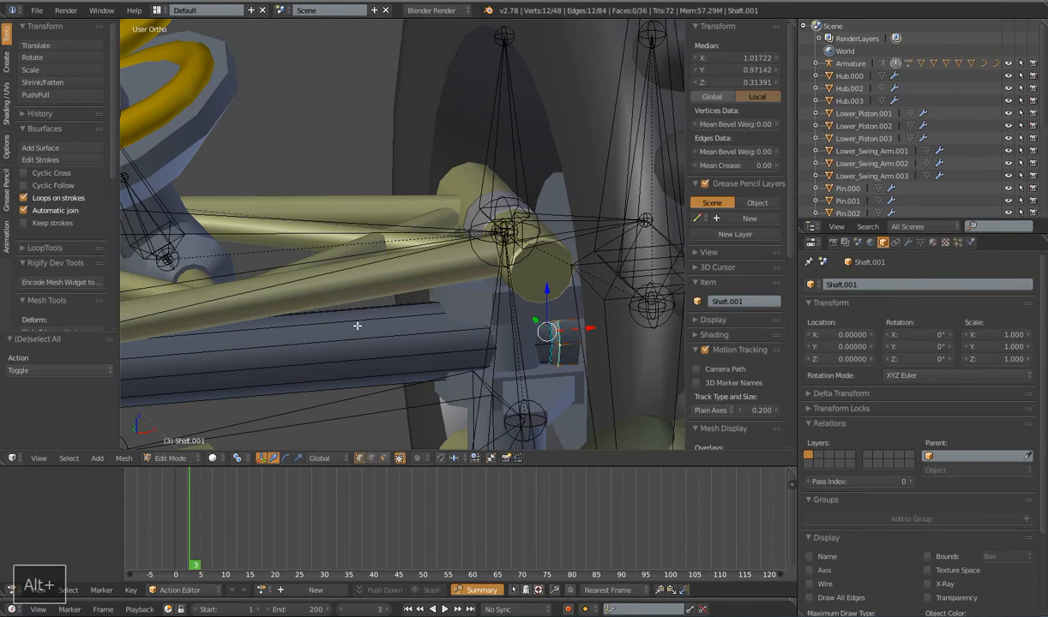
scroll(421, 342, down, 4)
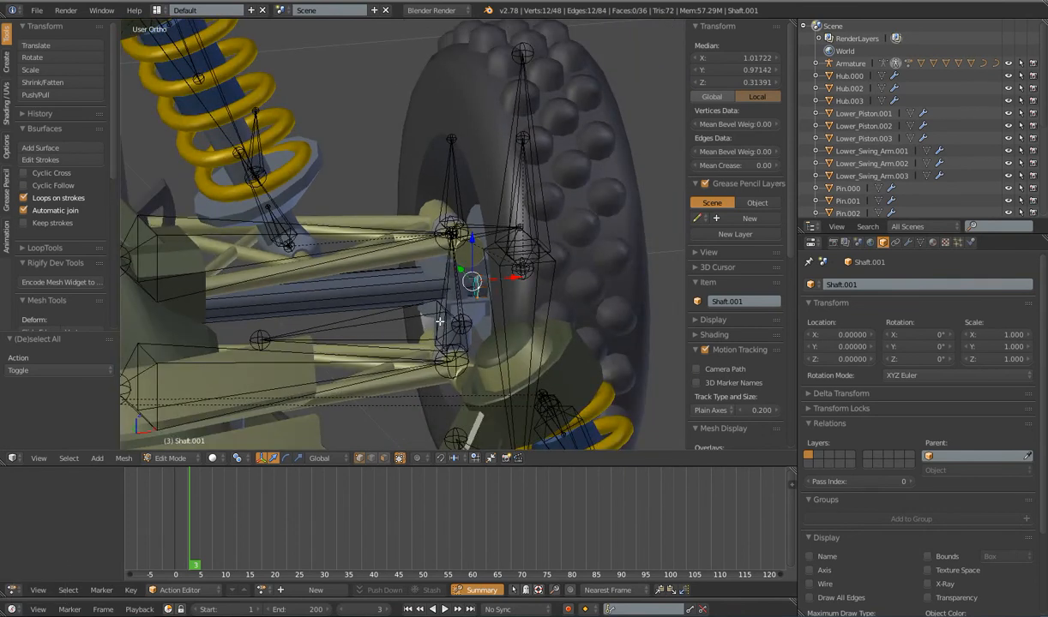
key(shift+s)
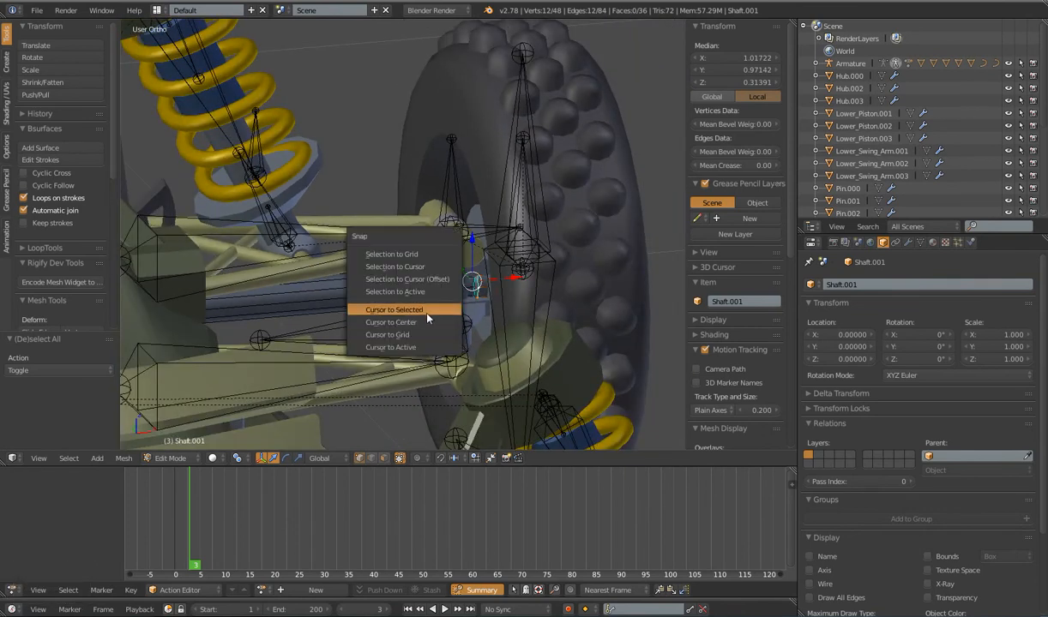
click(410, 309)
key(Tab)
Step: Rename the MCH.steerlink.002 bone as MCH.drivelink.001 and switch the armature to Edit Mode
right_click(397, 326)
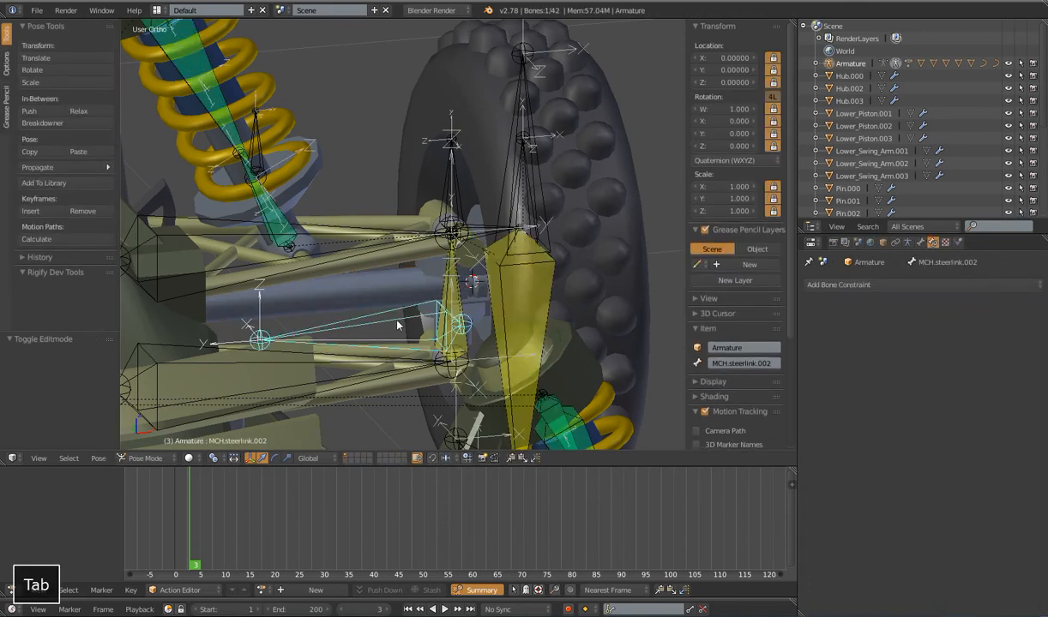
click(771, 363)
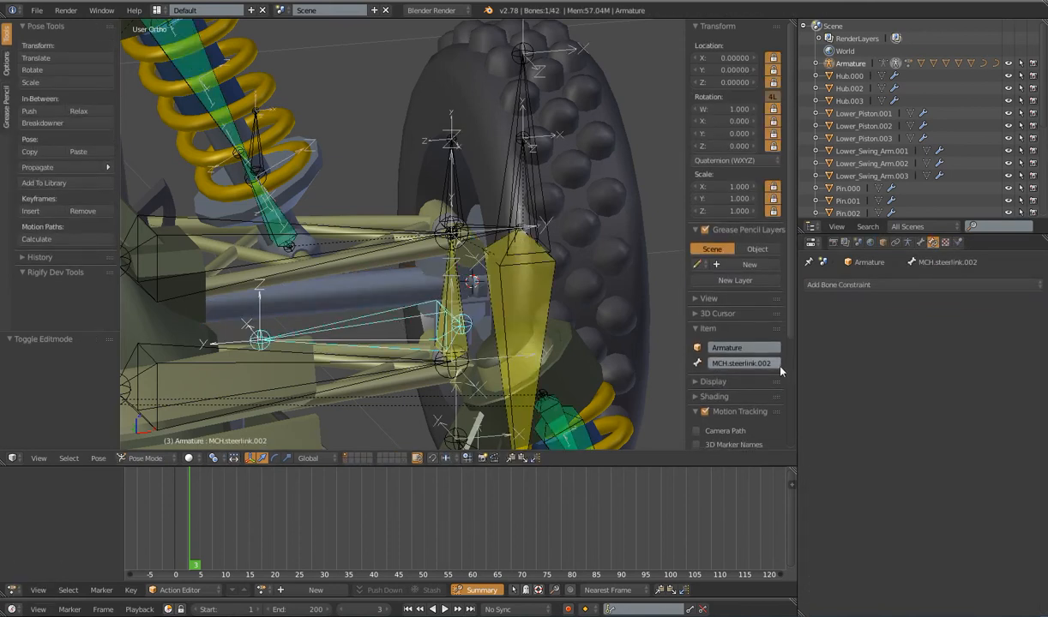
key(BackSpace)
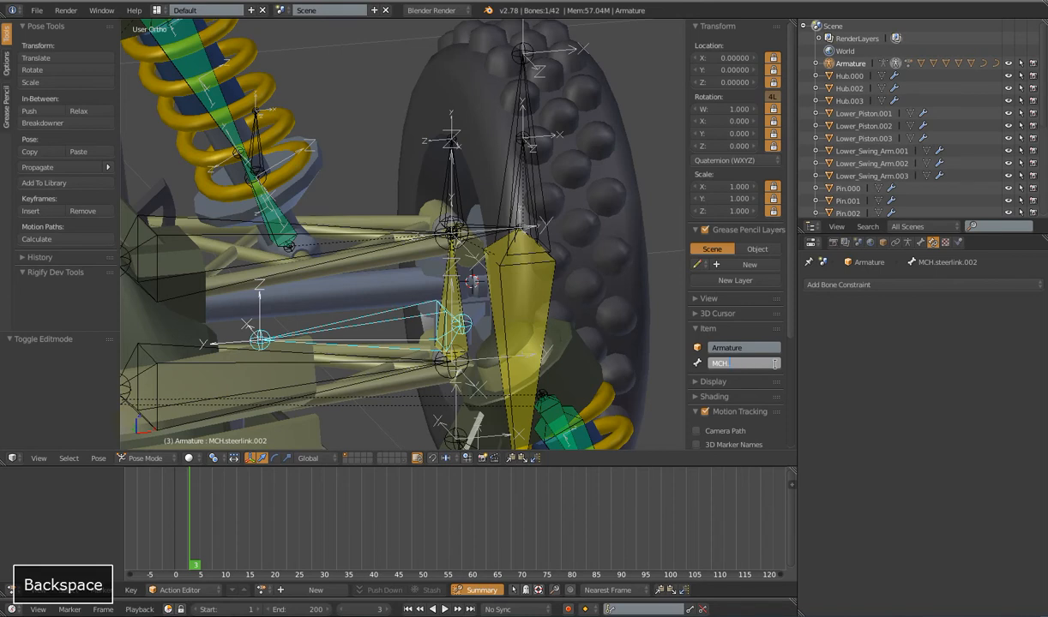
text(drivelink.0)
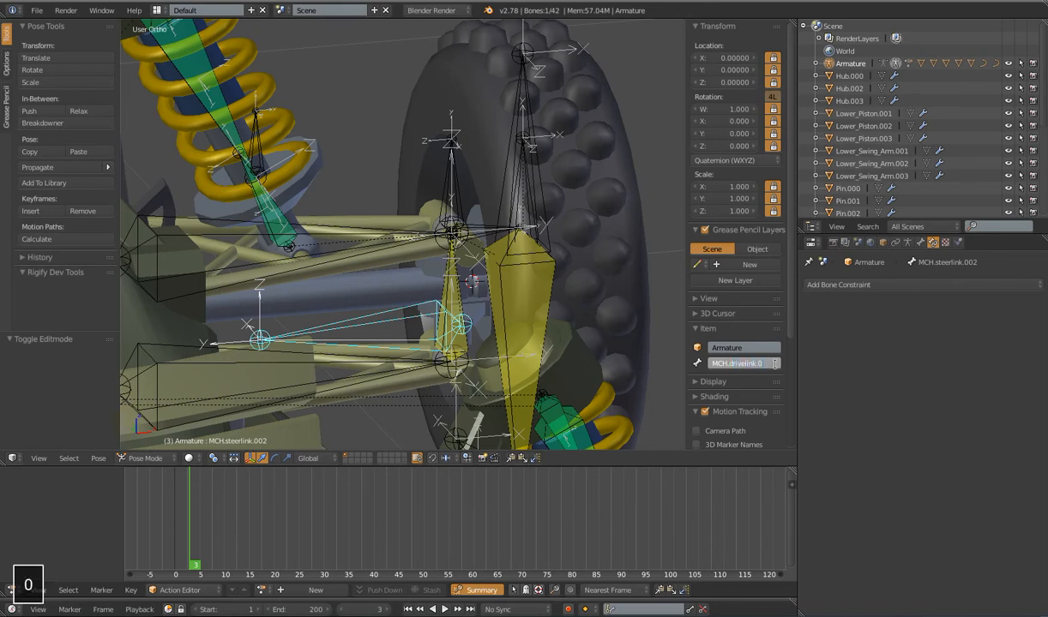
key(Return)
key(Tab)
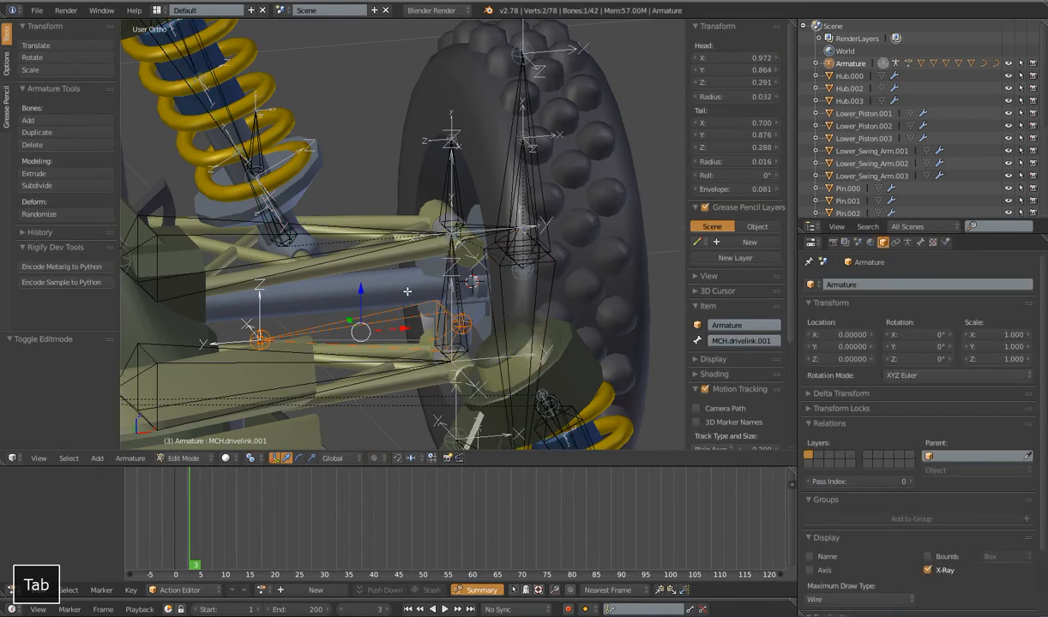
key(shift+d)
right_click(440, 321)
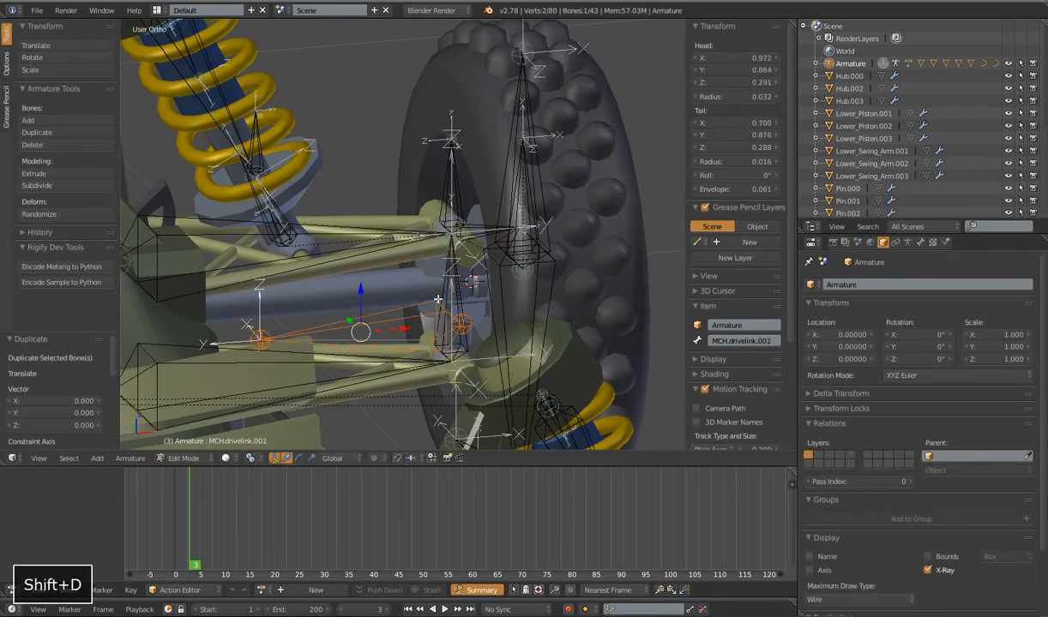
key(ctrl+z)
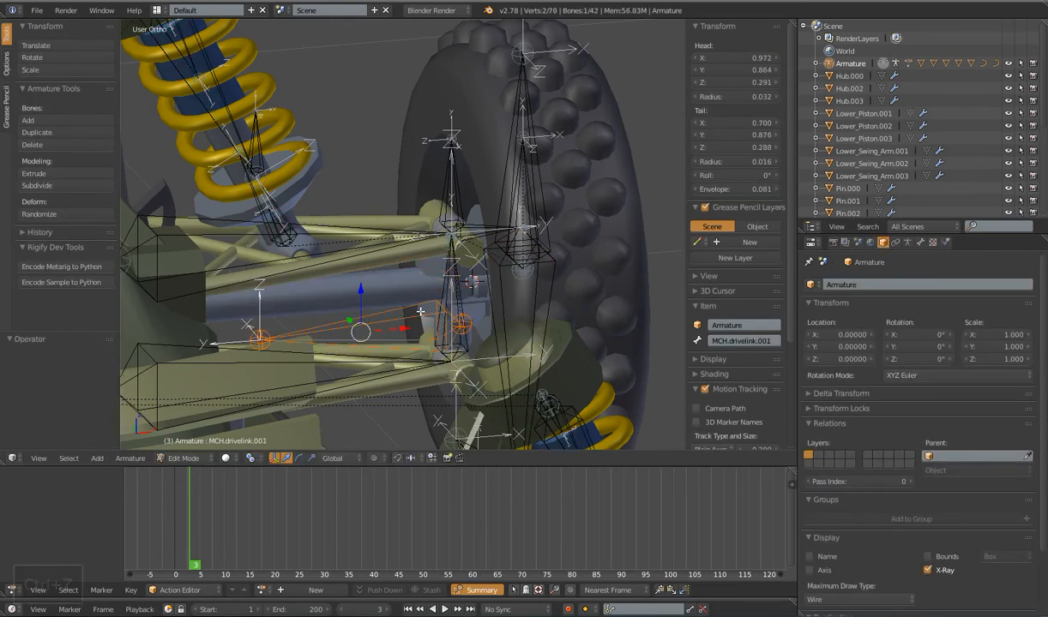
Step: Snap the selected MCH.drivelink.001 bone to the 3D cursor at the drive shaft
key(shift+s)
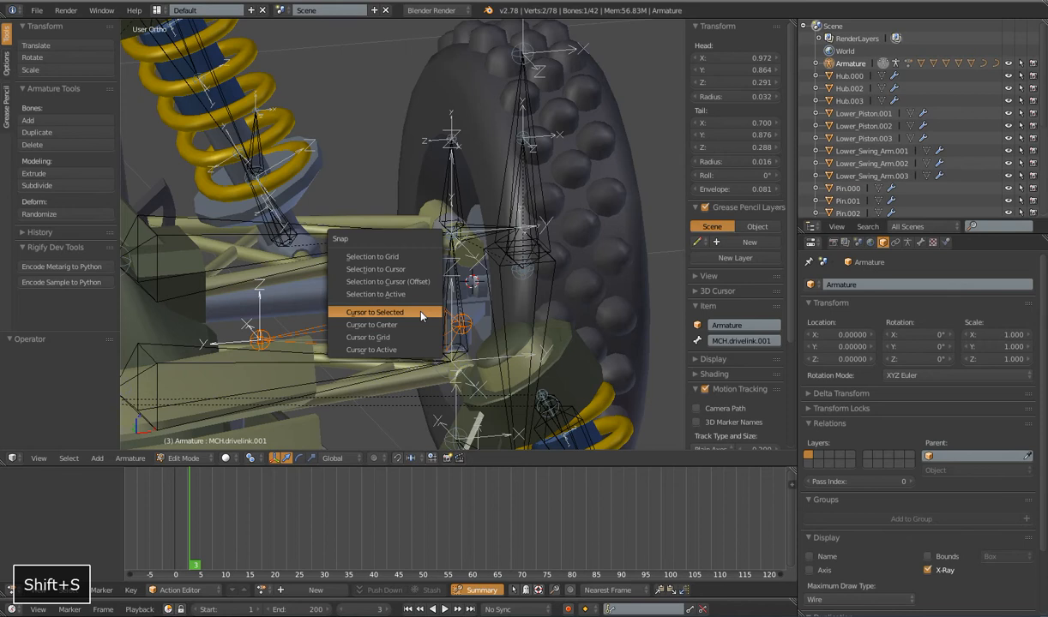
click(401, 271)
Step: Rename the MCH.steerlink.targ.002 bone beside the chassis as MCH.drive.targ.001
scroll(461, 277, down, 4)
middle_drag(462, 277, 505, 352)
middle_drag(506, 352, 388, 302)
right_click(300, 254)
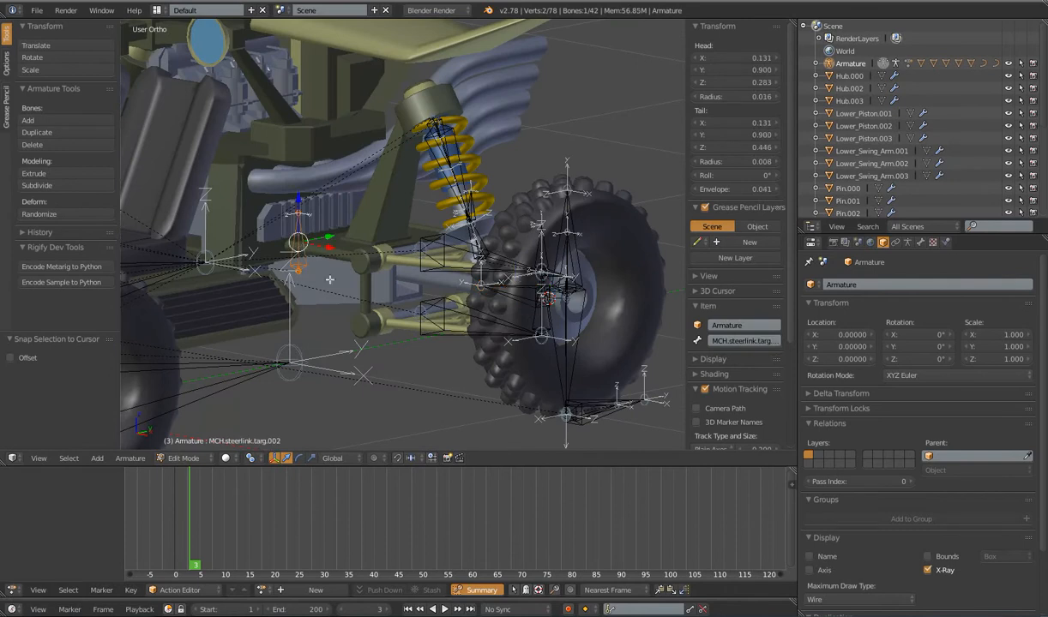
middle_drag(334, 282, 372, 299)
click(772, 341)
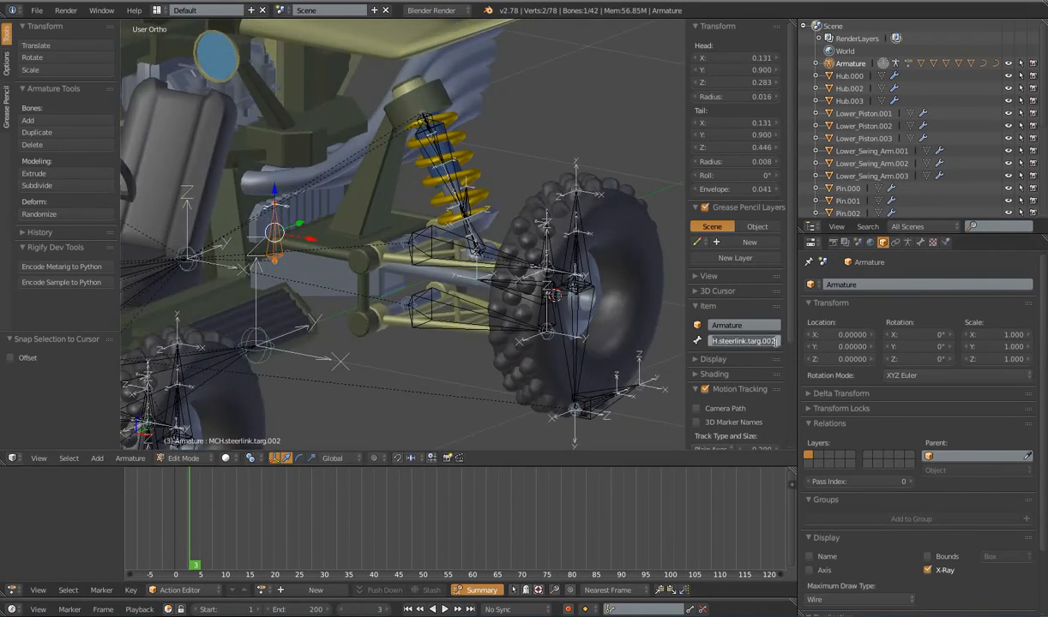
key(BackSpace)
text(MCH)
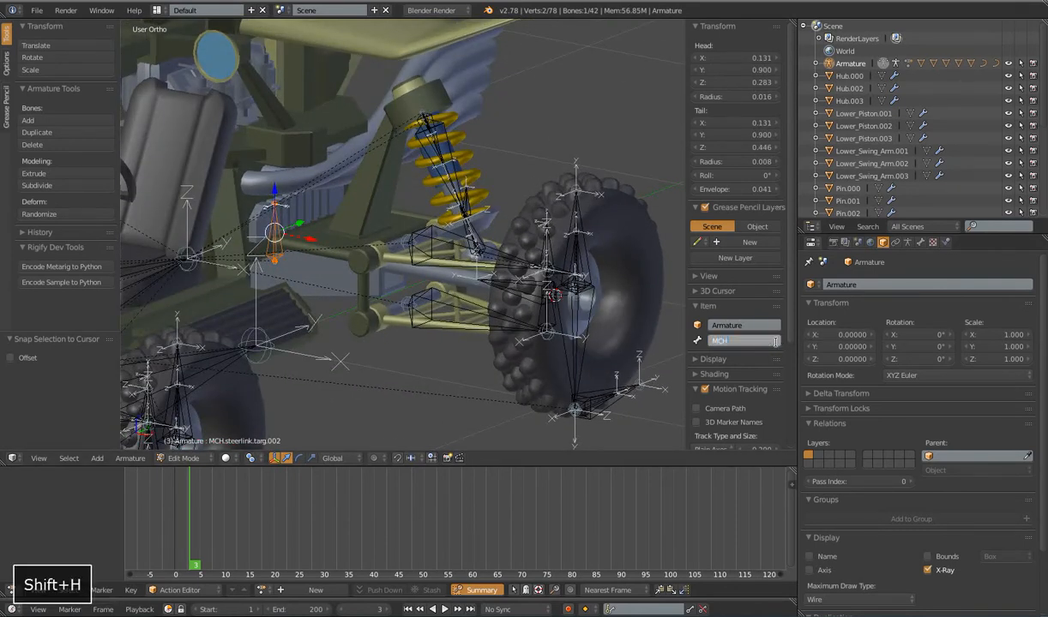
text(.drive.)
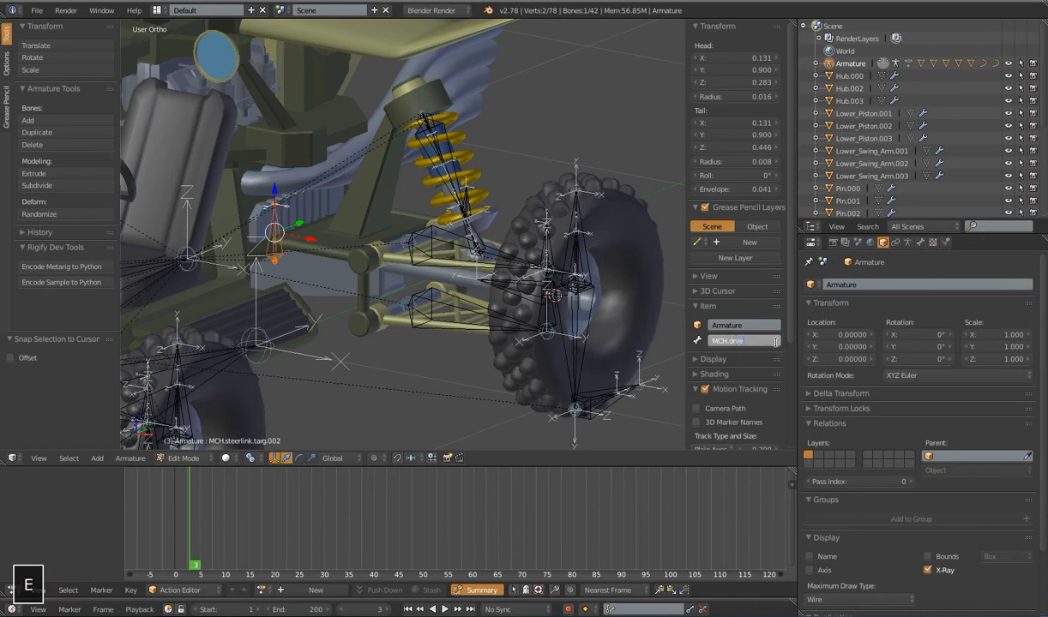
text(targ.001)
key(Return)
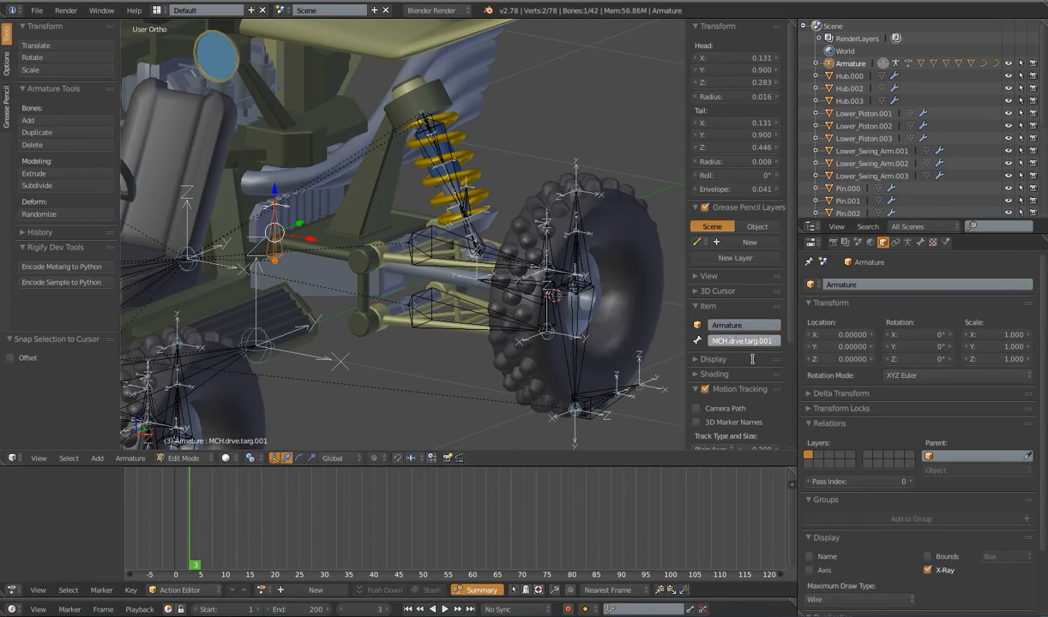
key(i)
key(Return)
Step: Leave the armature's Edit Mode and select the inner face of the drive shaft socket on the Blend_Rover_Body mesh in Edit Mode
shift+middle_drag(396, 276, 433, 244)
scroll(434, 245, up, 3)
key(Tab)
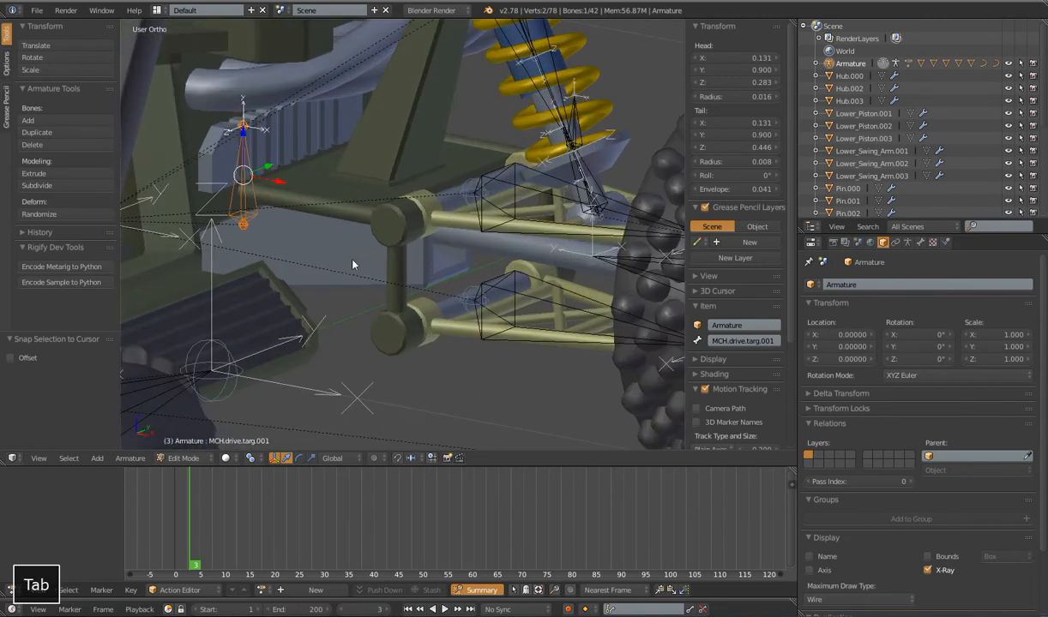
right_click(348, 252)
middle_drag(391, 277, 387, 260)
key(Tab)
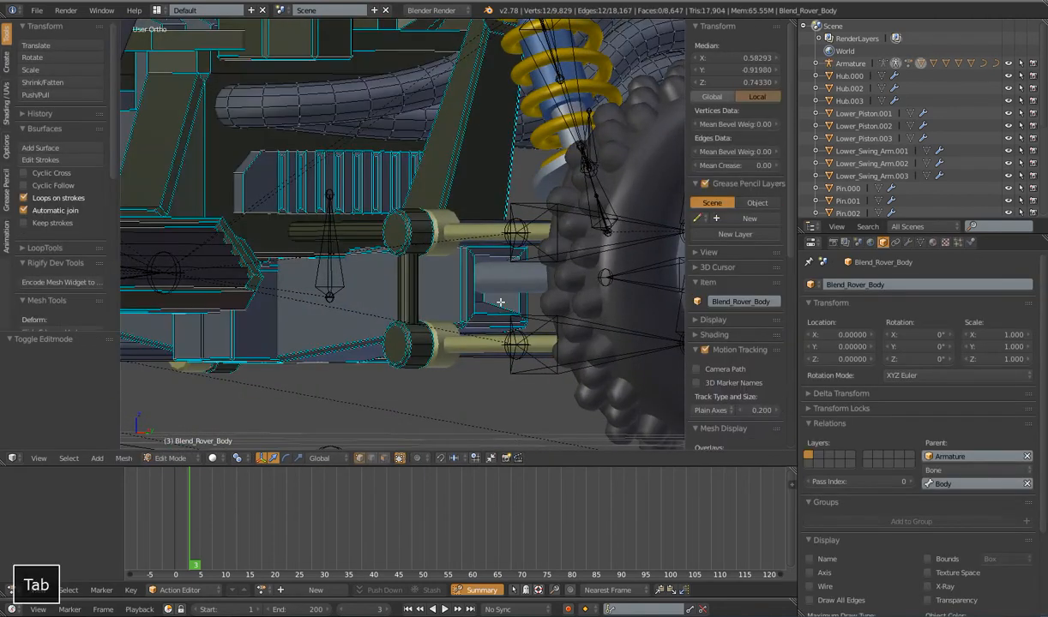
scroll(456, 289, up, 2)
alt+right_click(453, 288)
right_click(458, 281)
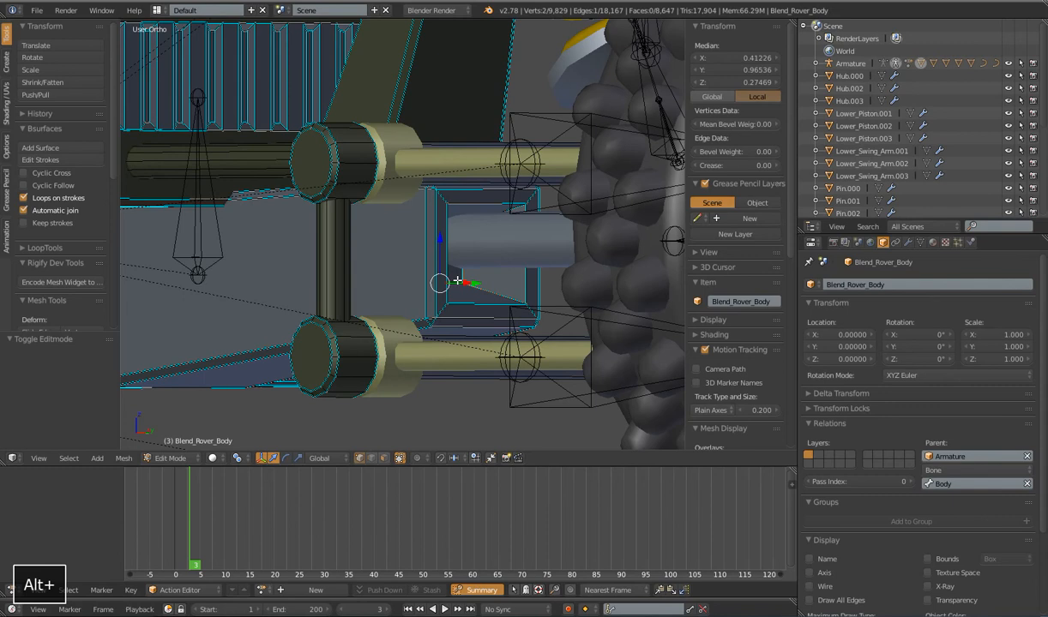
key(z)
scroll(463, 272, up, 3)
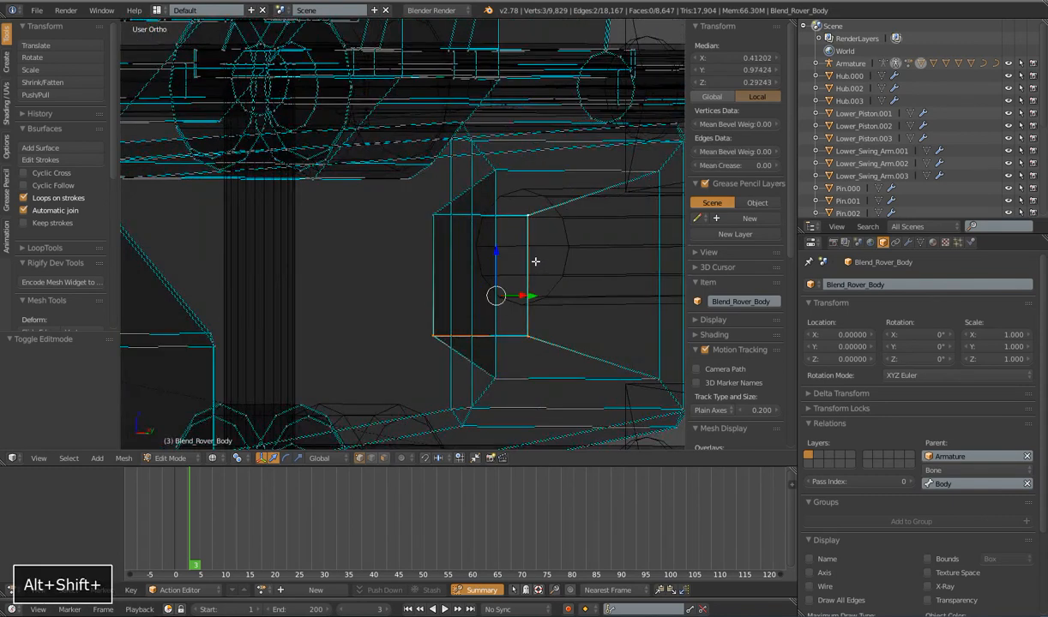
alt+shift+right_click(491, 212)
Step: Snap the 3D cursor to the selected socket face, restore solid shading and leave the body mesh's Edit Mode
scroll(489, 280, down, 4)
key(shift+s)
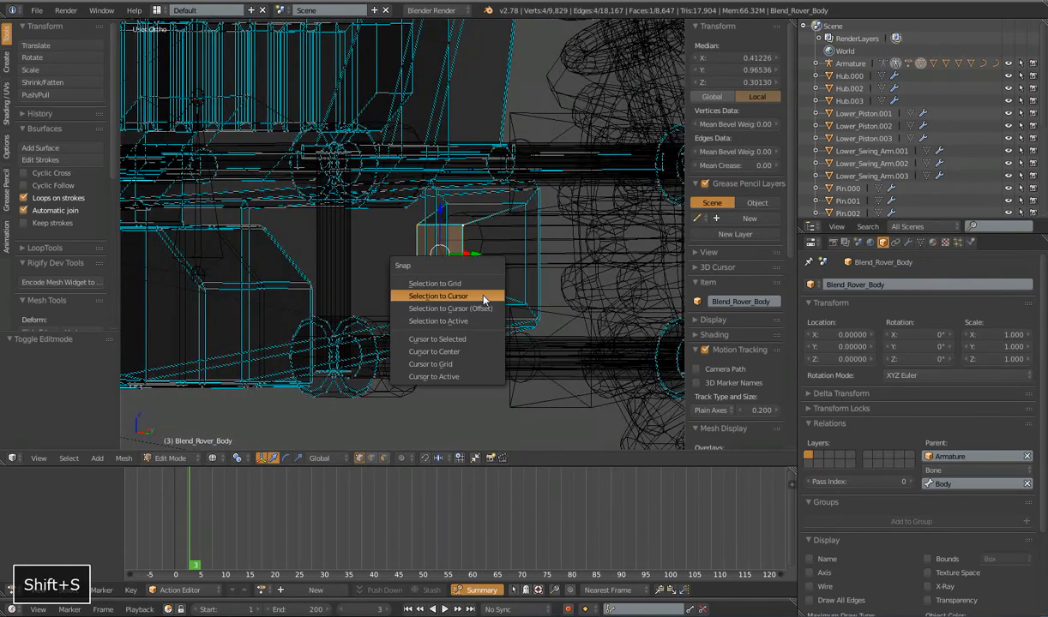
click(459, 341)
scroll(457, 308, down, 3)
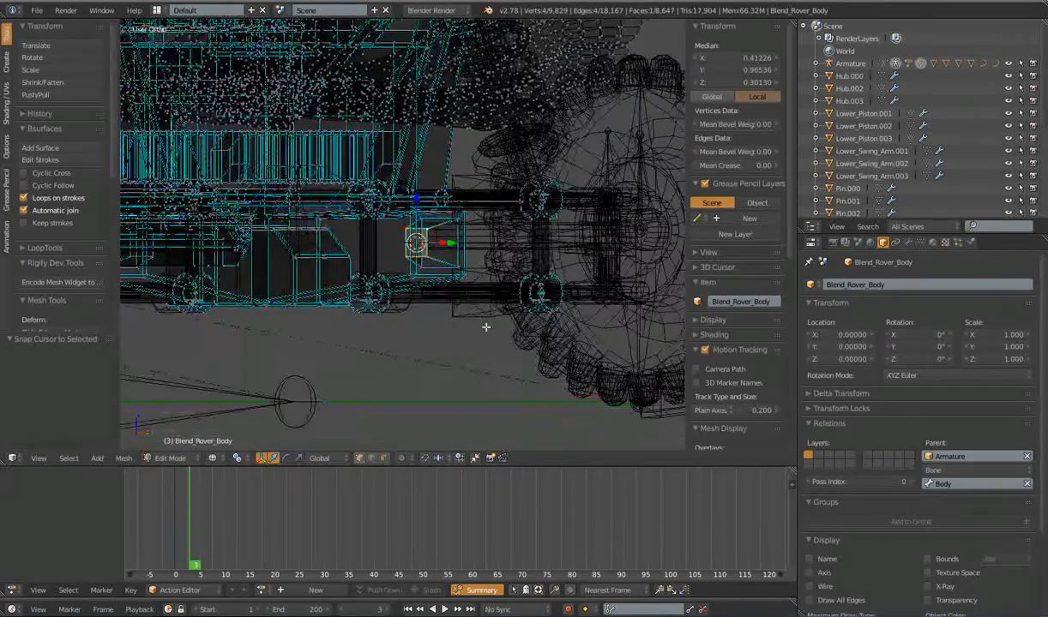
key(z)
key(Tab)
Step: Snap the MCH.drive.targ.001 bone to the 3D cursor at the body's drive shaft socket in armature Edit Mode
right_click(264, 204)
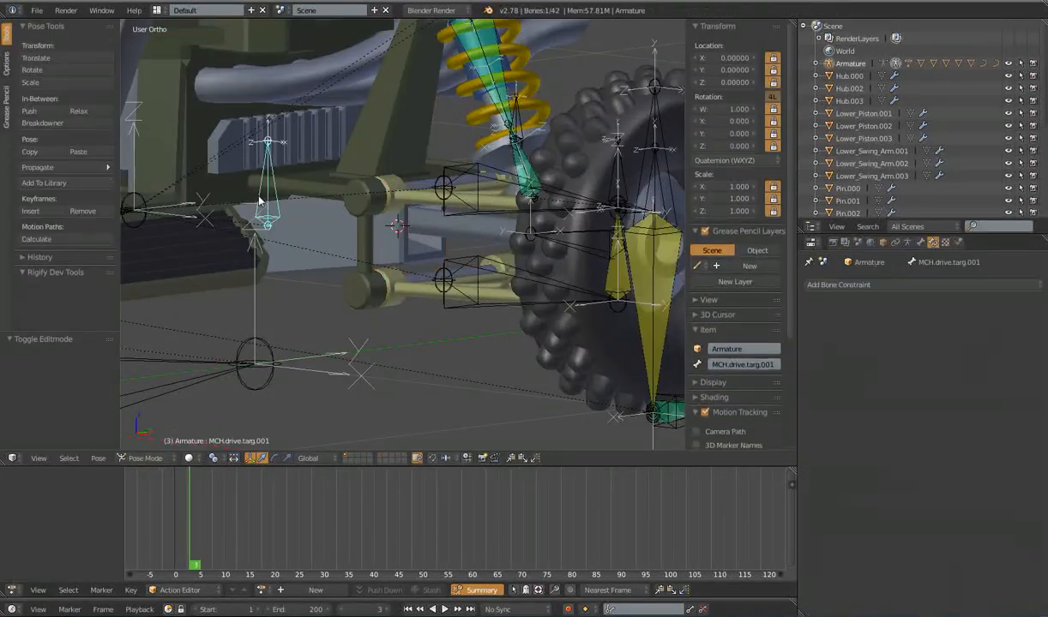
key(Tab)
key(shift+s)
click(290, 182)
scroll(369, 237, down, 3)
middle_drag(370, 237, 433, 295)
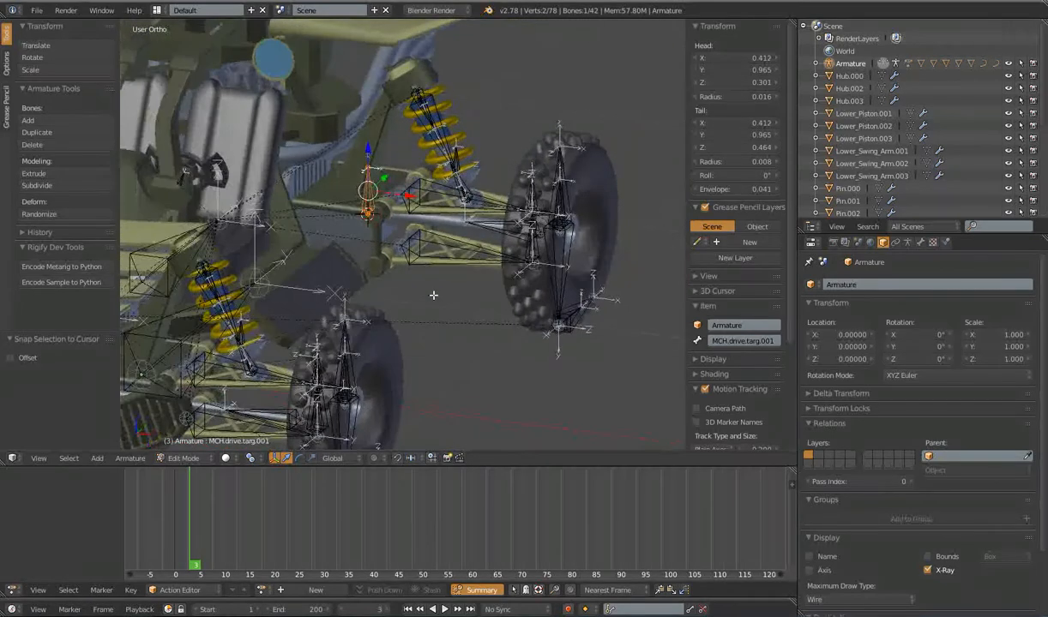
scroll(395, 205, down, 4)
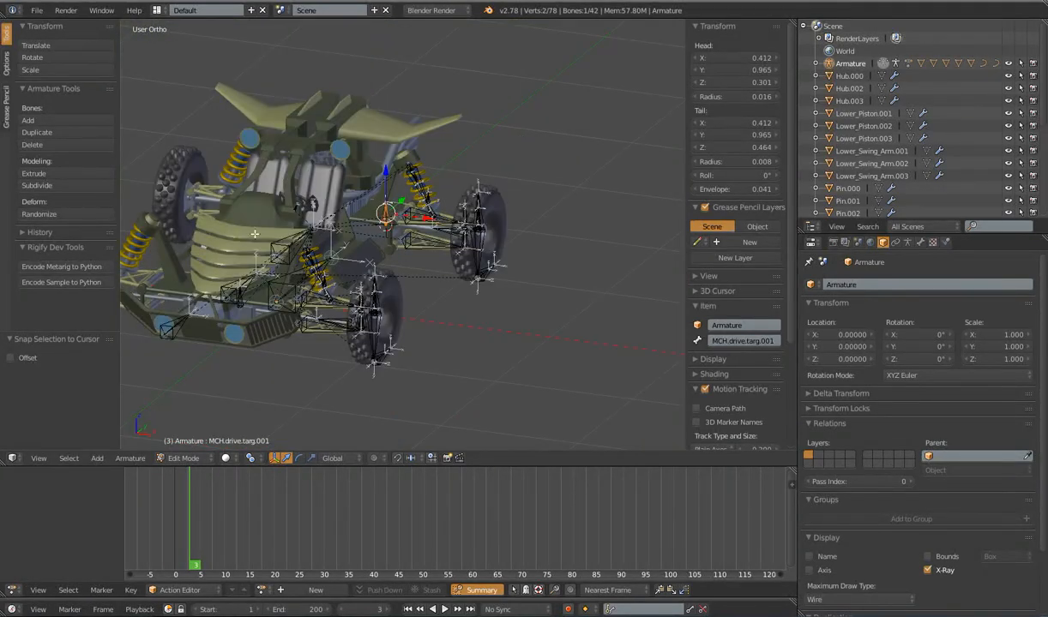
scroll(412, 254, up, 5)
mouse_move(428, 268)
middle_down()
mouse_move(534, 269)
mouse_move(412, 293)
mouse_move(431, 282)
middle_up()
scroll(412, 292, up, 2)
scroll(432, 282, up, 3)
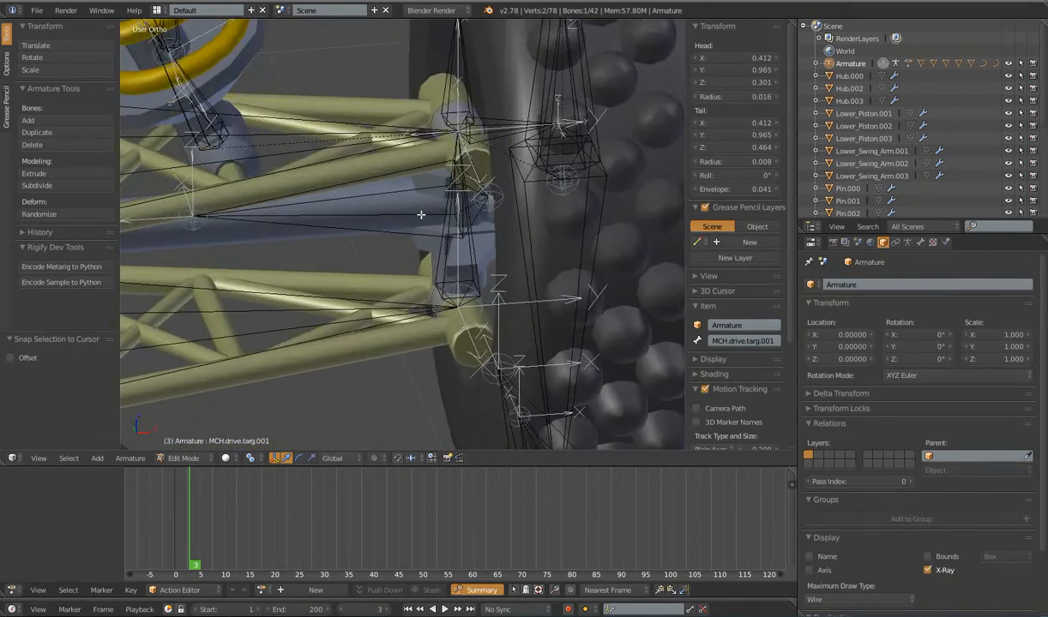
right_click(399, 214)
shift+right_click(442, 254)
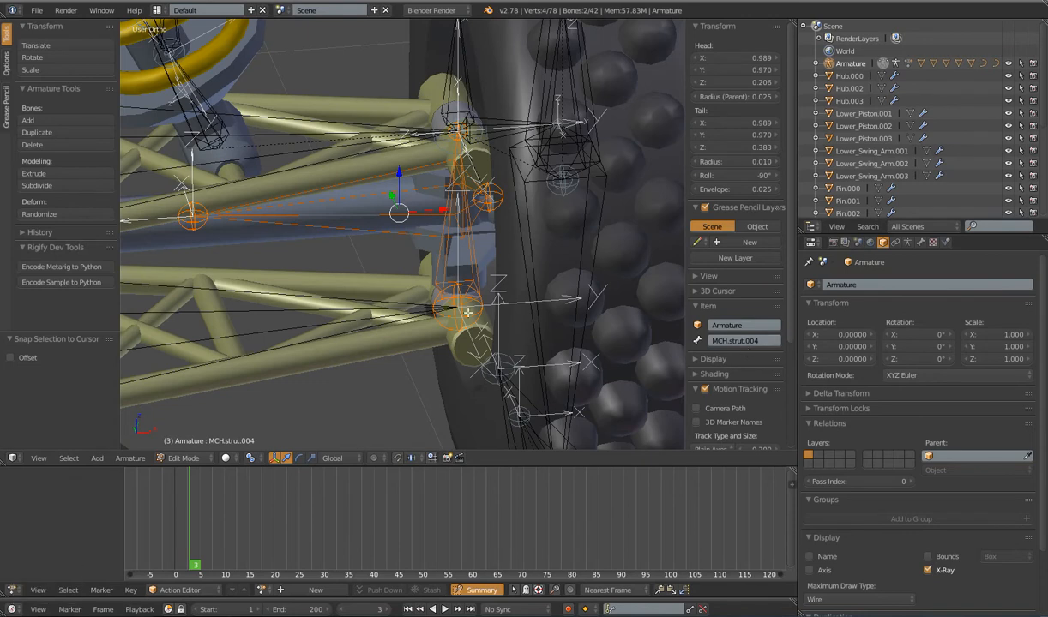
key(ctrl+p)
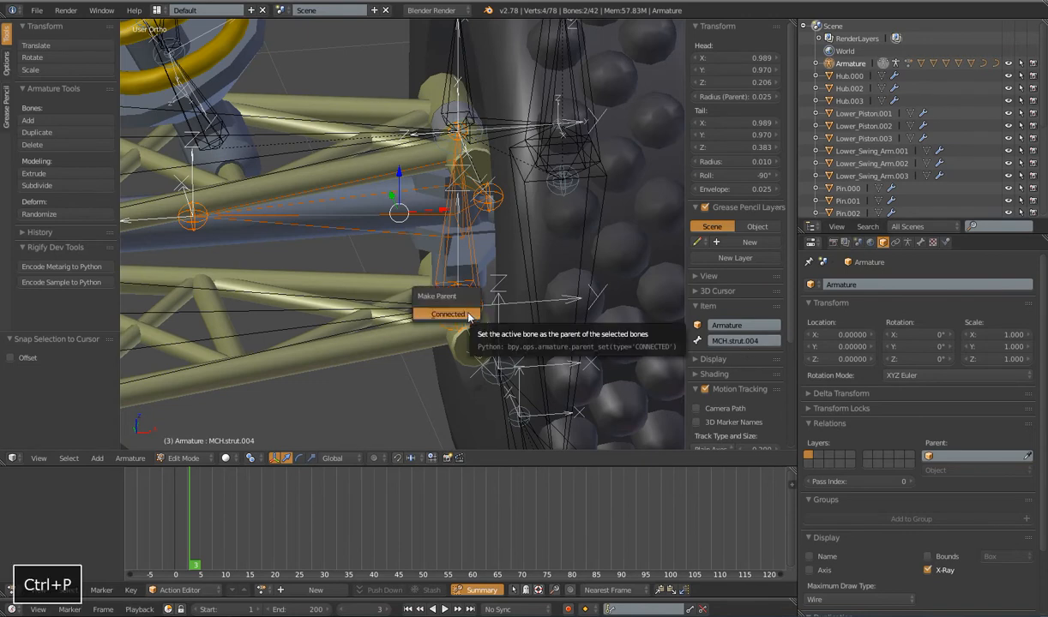
scroll(348, 277, down, 5)
middle_drag(452, 304, 432, 280)
middle_drag(432, 280, 465, 303)
scroll(464, 302, up, 3)
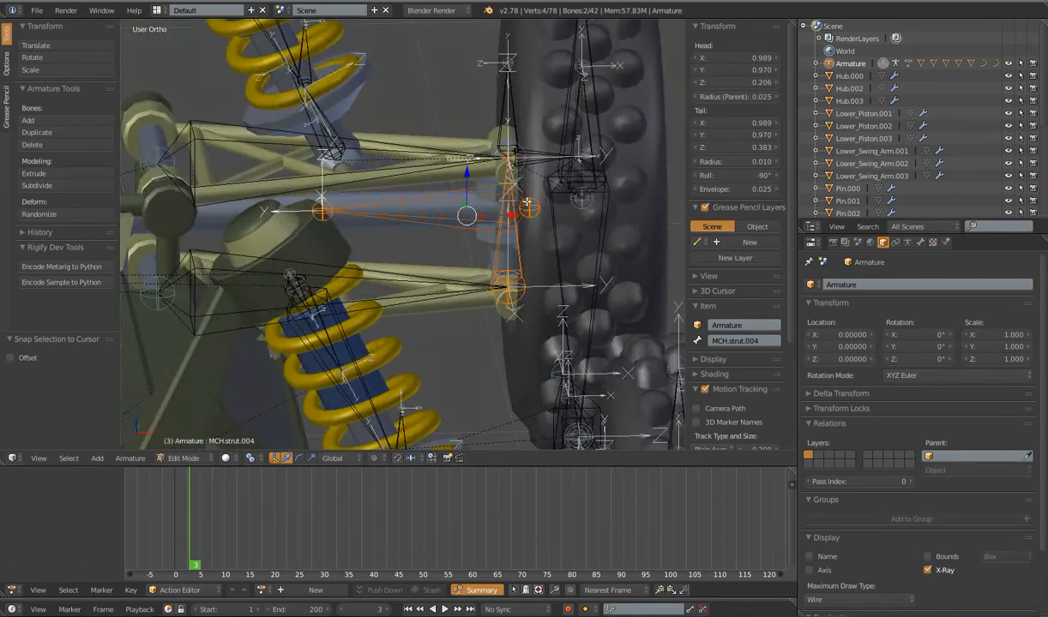
right_click(499, 238)
Step: Snap the tail of the MCH.drivelink.001 bone to the 3D cursor at the drive target bone
scroll(485, 234, down, 4)
middle_drag(485, 233, 455, 280)
scroll(476, 296, up, 2)
right_click(381, 195)
middle_drag(381, 230, 397, 241)
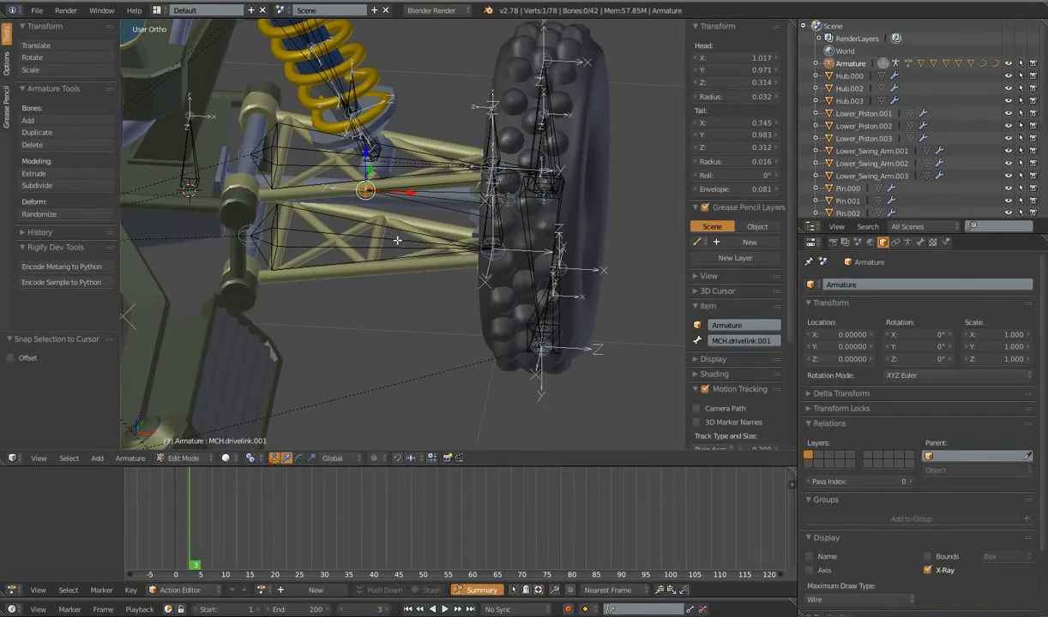
key(shift+s)
click(381, 237)
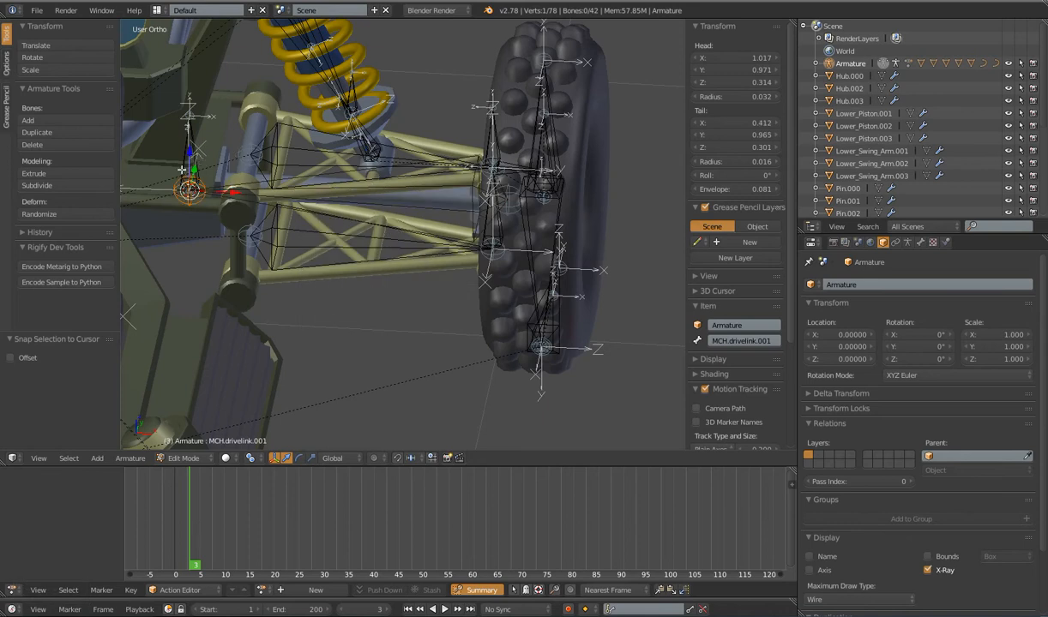
Step: Scale the MCH.drivelink.001 bone down to about 0.43 of its length and switch the armature to Pose Mode
right_click(383, 198)
key(s)
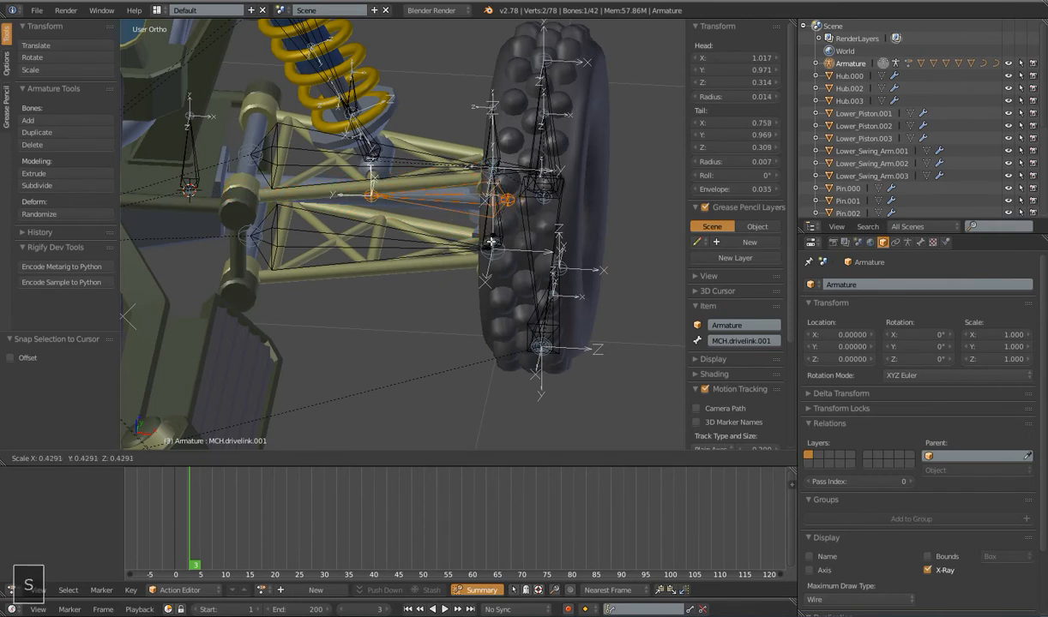
key(Tab)
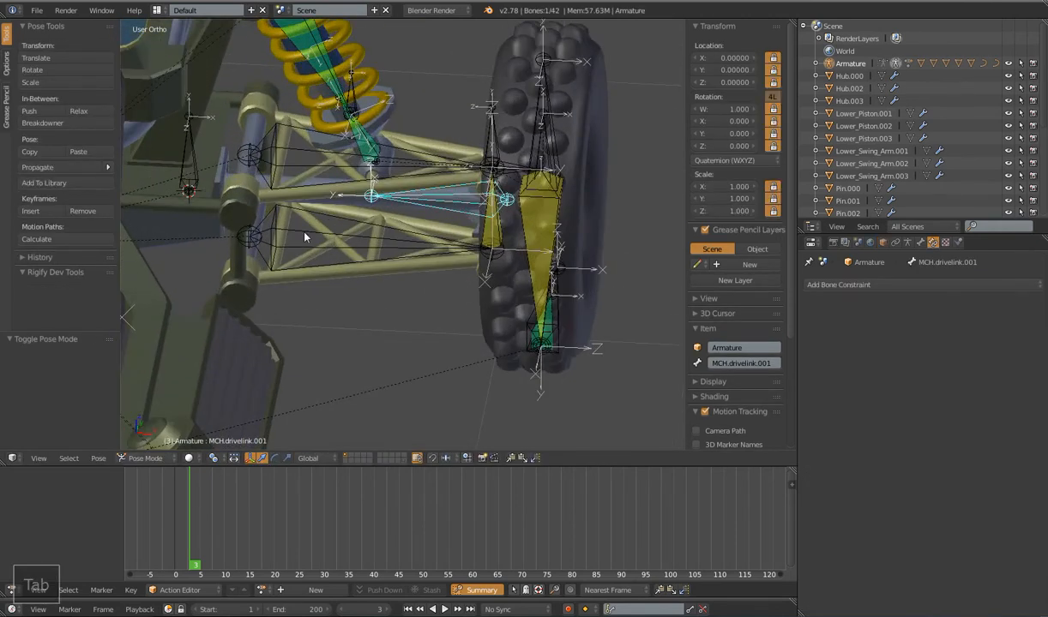
Step: Add a Damped Track constraint to MCH.drivelink.001 with MCH.drive.targ.001 as its target
key(Tab)
right_click(186, 159)
key(Tab)
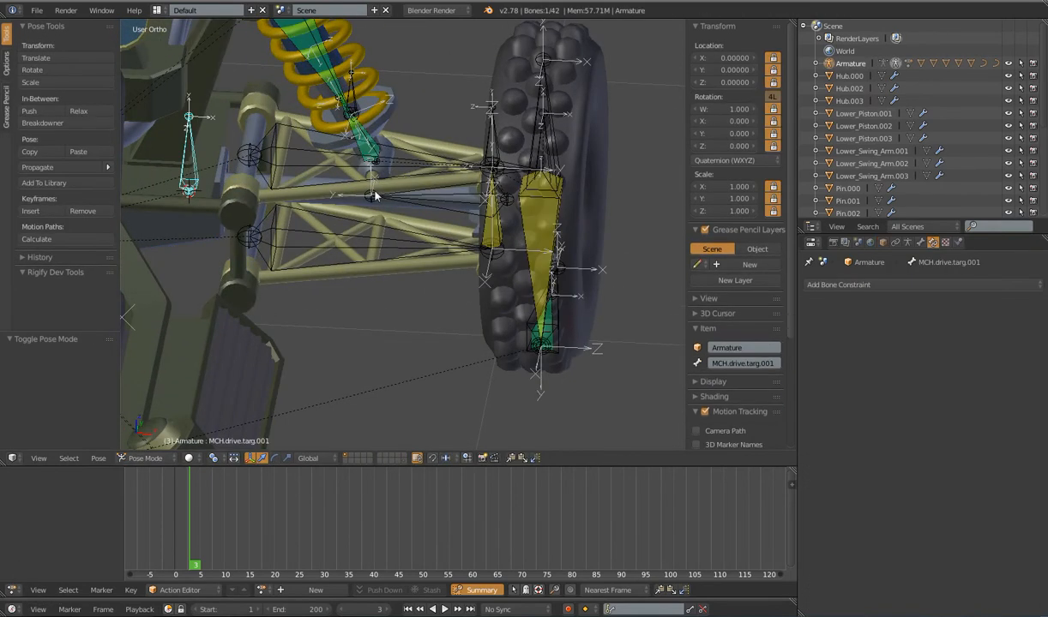
shift+right_click(404, 203)
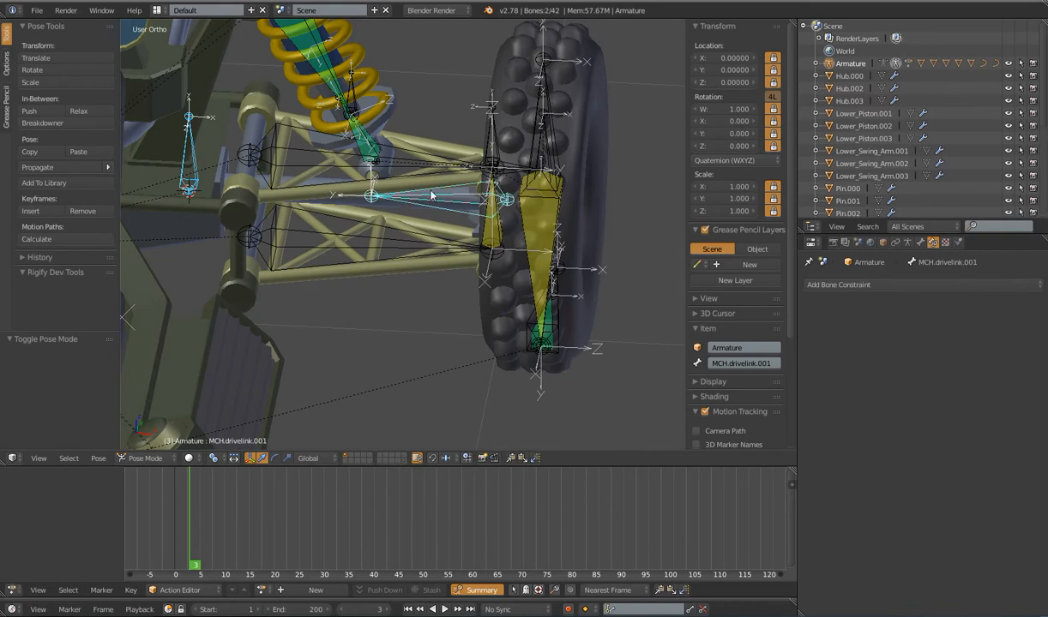
key(ctrl+shift+c)
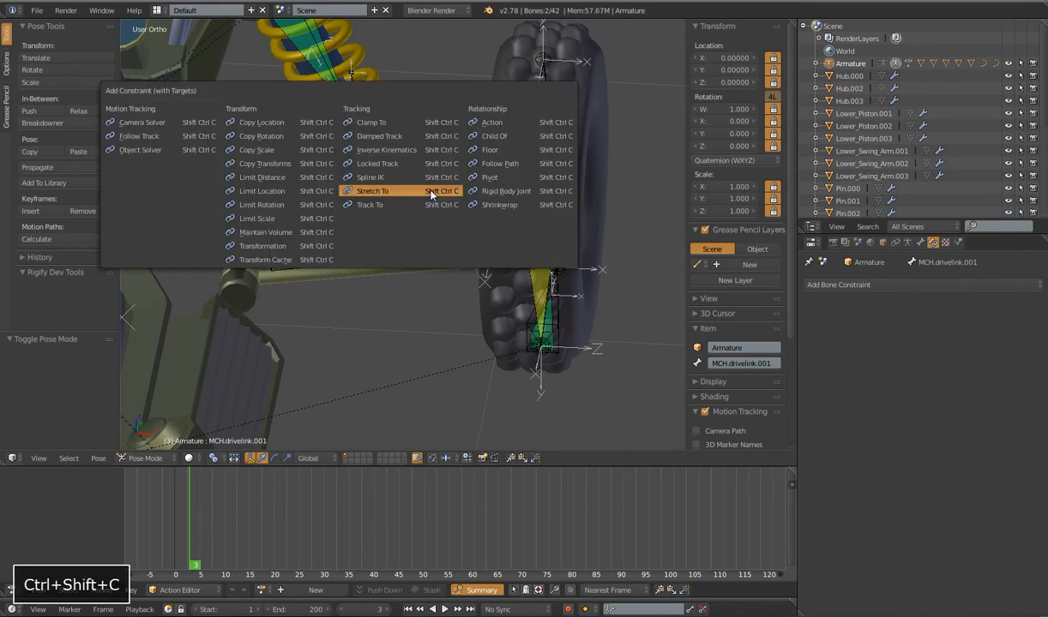
click(425, 137)
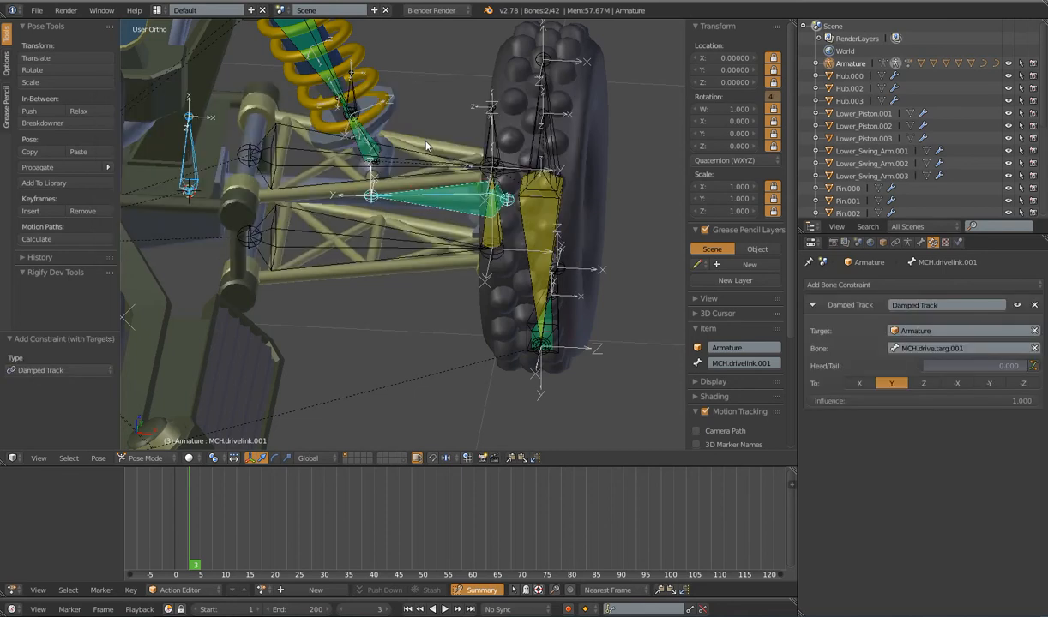
Step: Compare the front wheel's bone setup, including its MCH.spring.001 constraint, with the rear wheel's bones
scroll(420, 231, down, 5)
scroll(443, 289, up, 5)
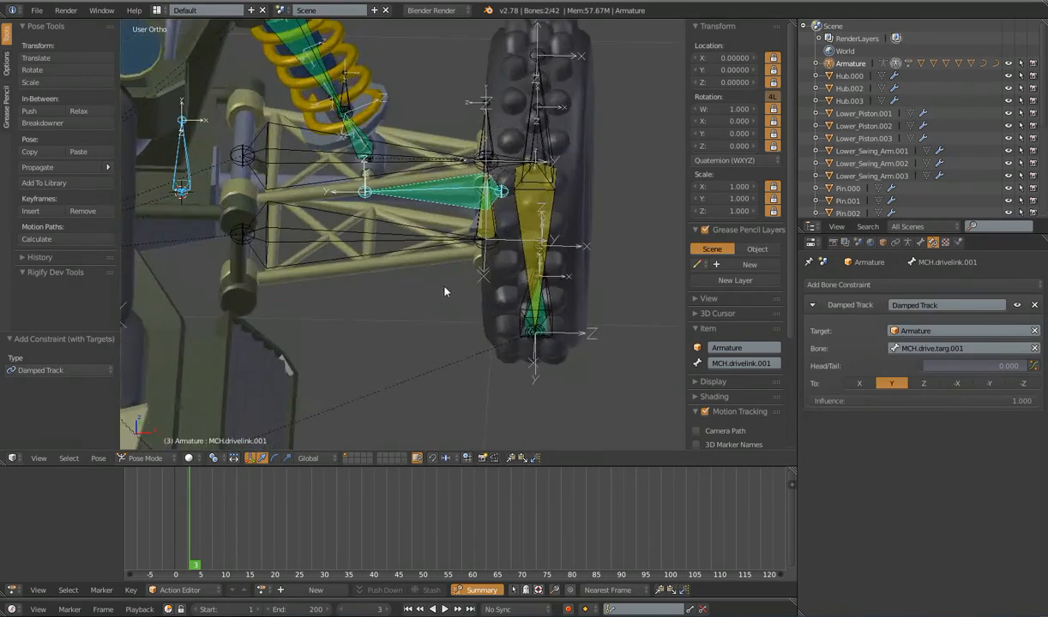
scroll(445, 292, down, 4)
scroll(439, 300, down, 5)
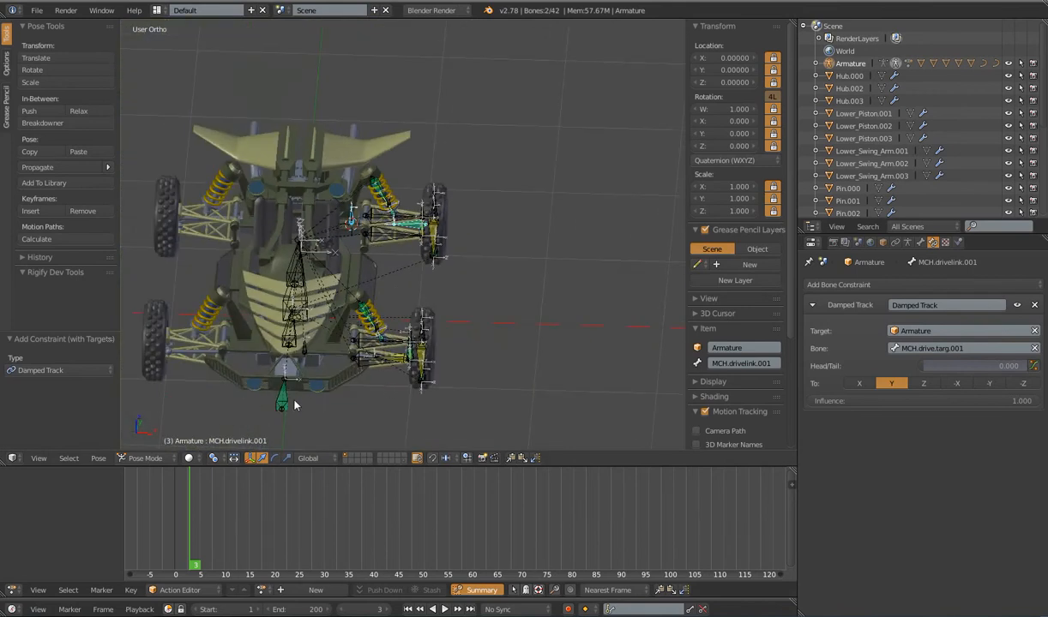
scroll(354, 312, up, 5)
shift+middle_drag(364, 366, 349, 295)
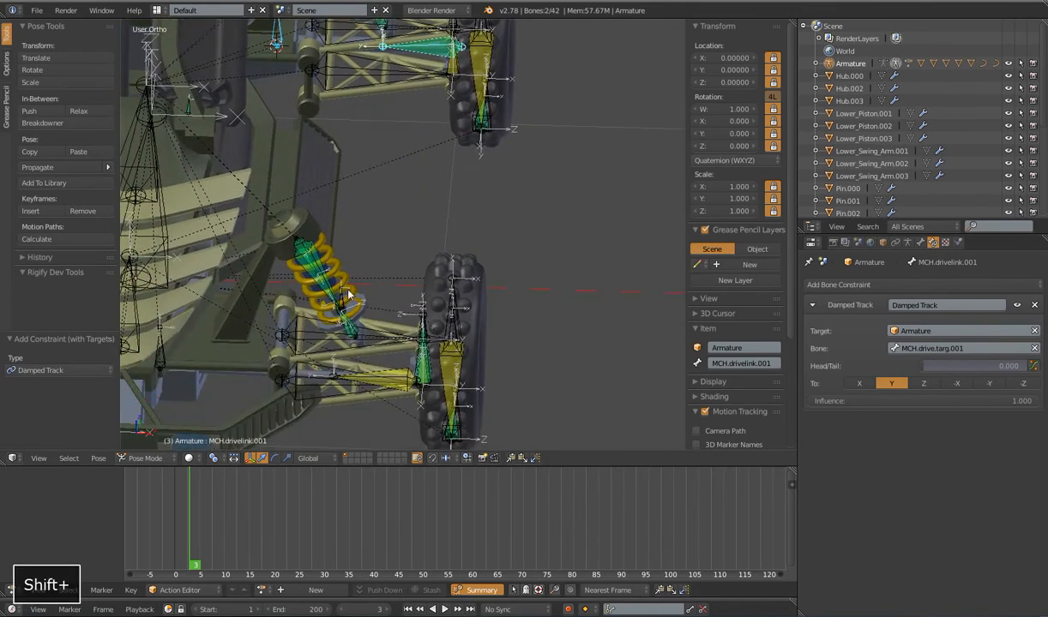
right_click(312, 250)
shift+middle_drag(447, 153, 467, 304)
scroll(468, 300, up, 5)
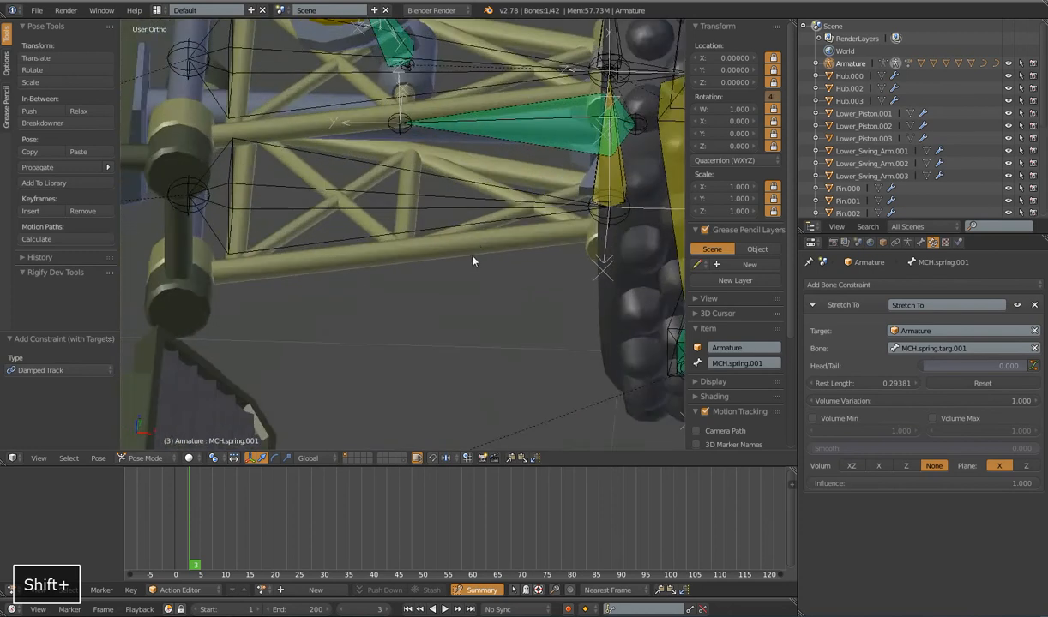
shift+middle_drag(473, 260, 460, 337)
scroll(462, 342, down, 4)
scroll(463, 345, down, 4)
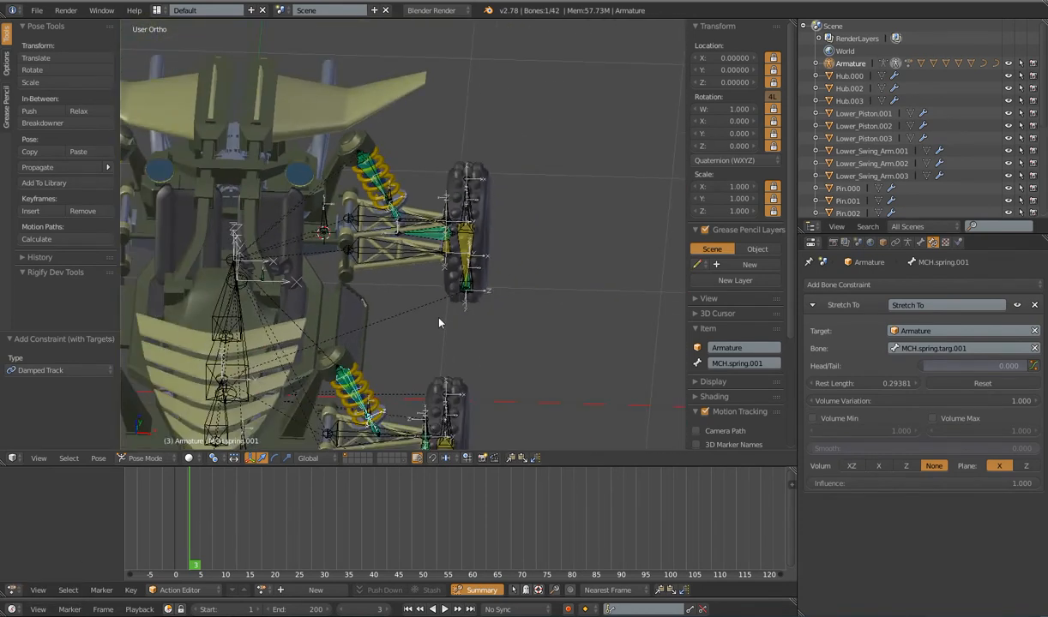
Step: Test the rear suspension by moving the Wheel Height.002 bone and cancel the move
scroll(438, 324, up, 4)
shift+middle_drag(437, 325, 469, 313)
right_click(543, 355)
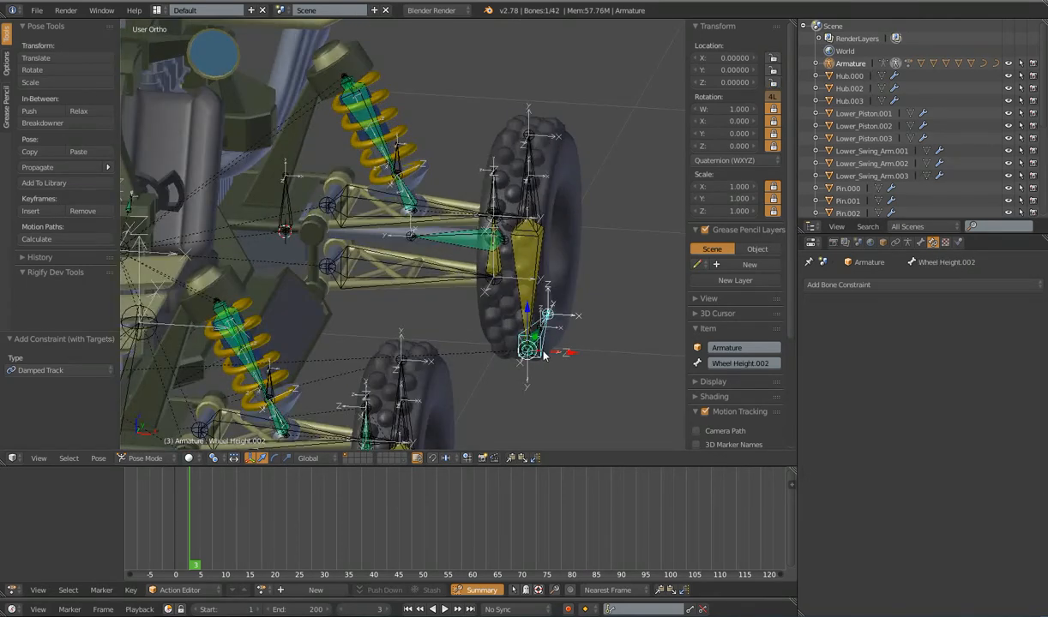
key(g)
key(Escape)
Step: Parent the Lower_Swing_Arm.001 mesh to the MCH.strut.003 bone using Bone parenting
scroll(439, 289, up, 3)
shift+right_click(433, 315)
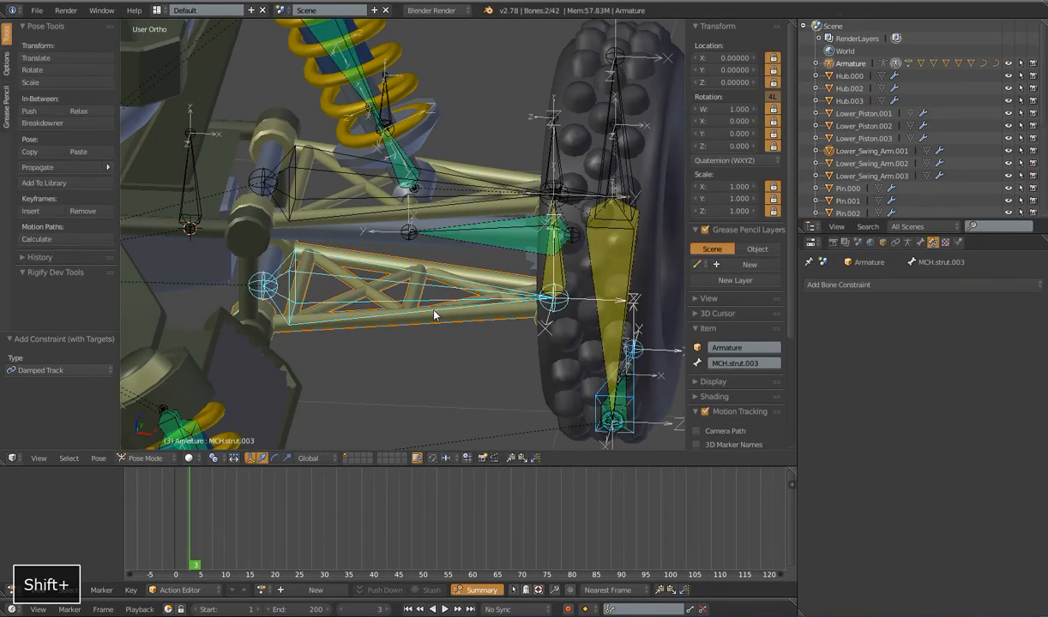
key(ctrl+p)
click(415, 305)
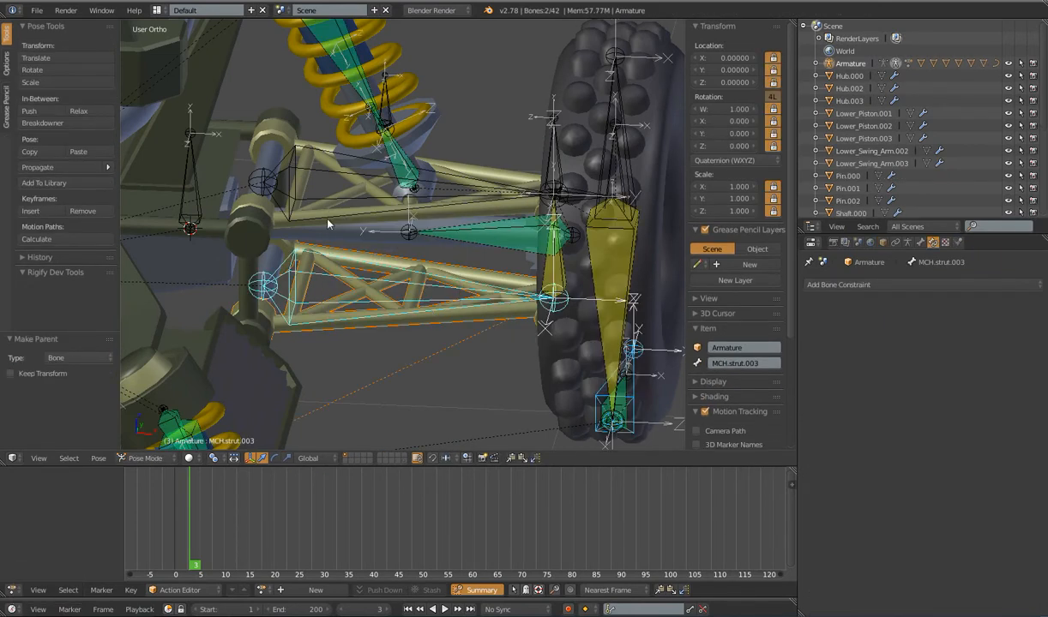
Step: Parent the Upper_Swing_Arm.001 mesh to the MCH.grd.IK.004 bone using Bone parenting
right_click(361, 227)
right_click(474, 161)
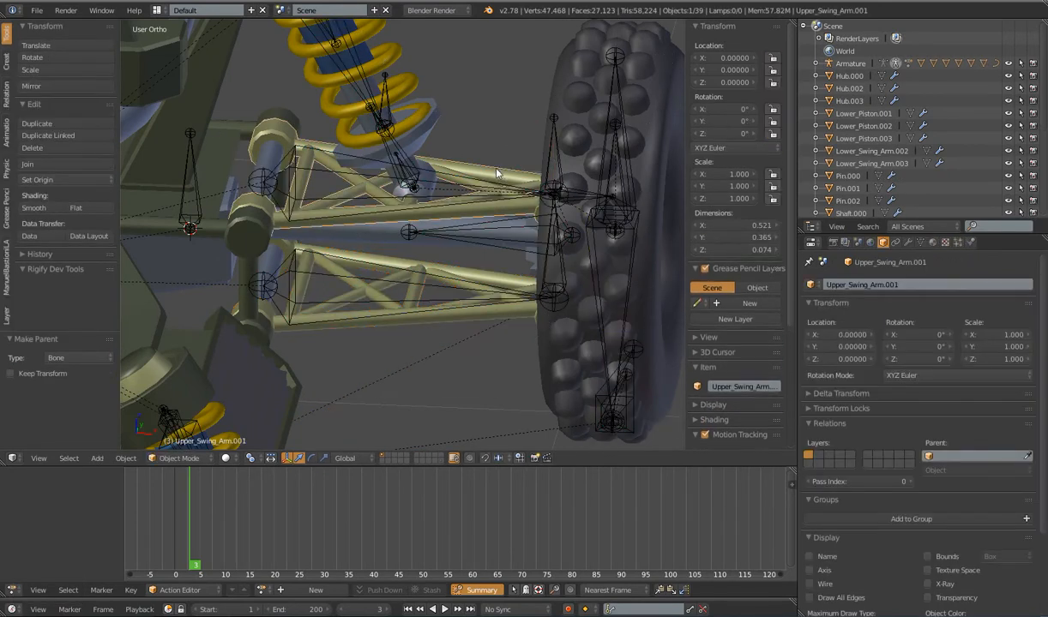
shift+right_click(463, 171)
key(ctrl+p)
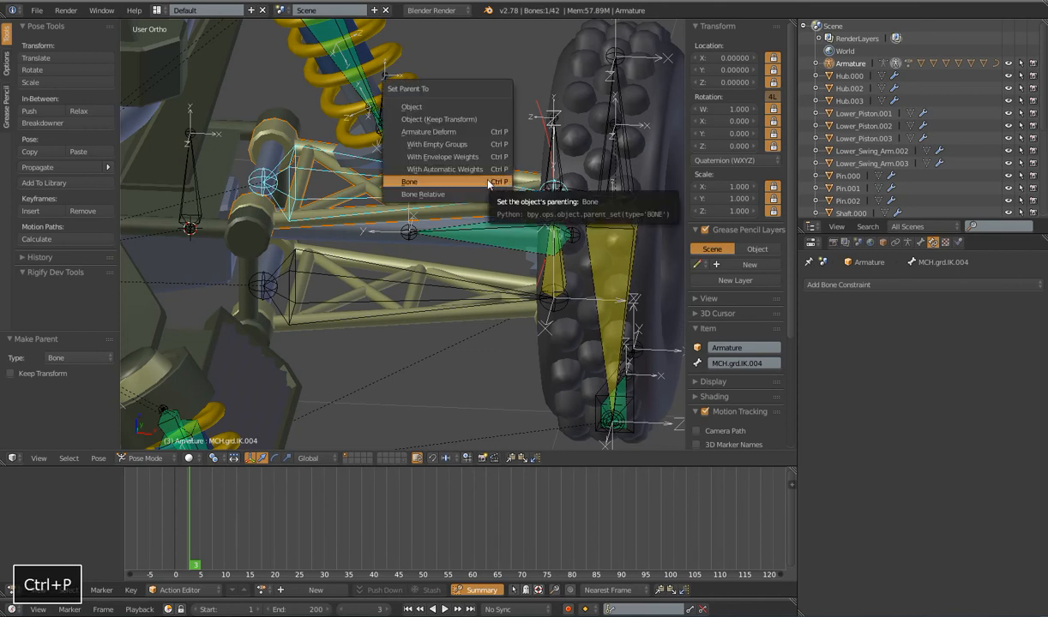
click(488, 183)
Step: Parent the Lower_Piston.001 mesh to the MCH.piston.003 bone using Bone parenting
shift+middle_drag(486, 137, 526, 299)
scroll(514, 330, up, 3)
shift+middle_drag(506, 349, 485, 260)
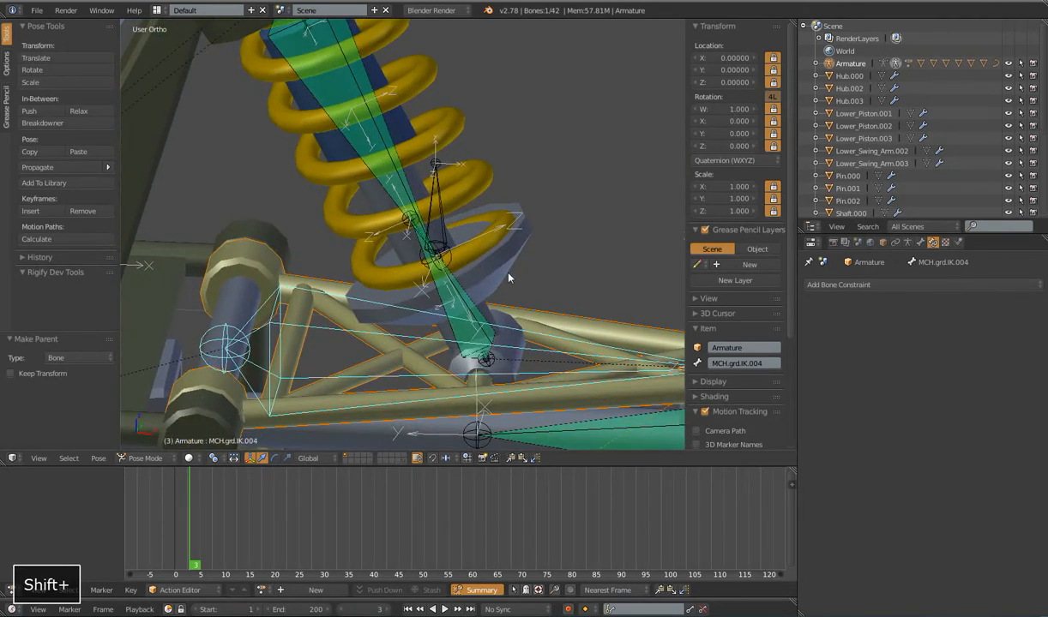
right_click(482, 257)
shift+right_click(434, 264)
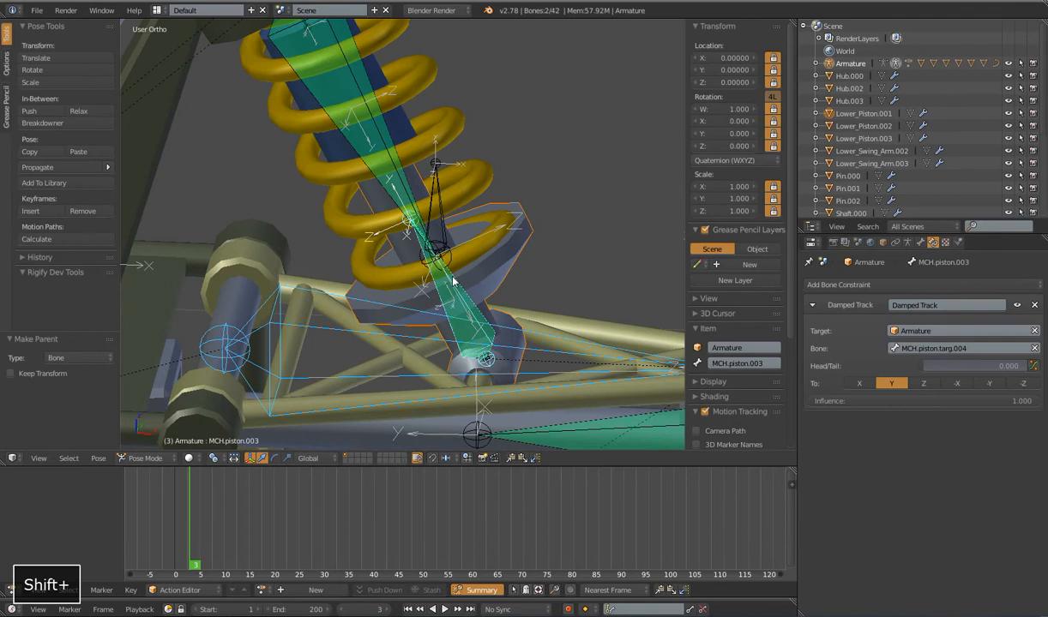
key(ctrl+p)
click(431, 263)
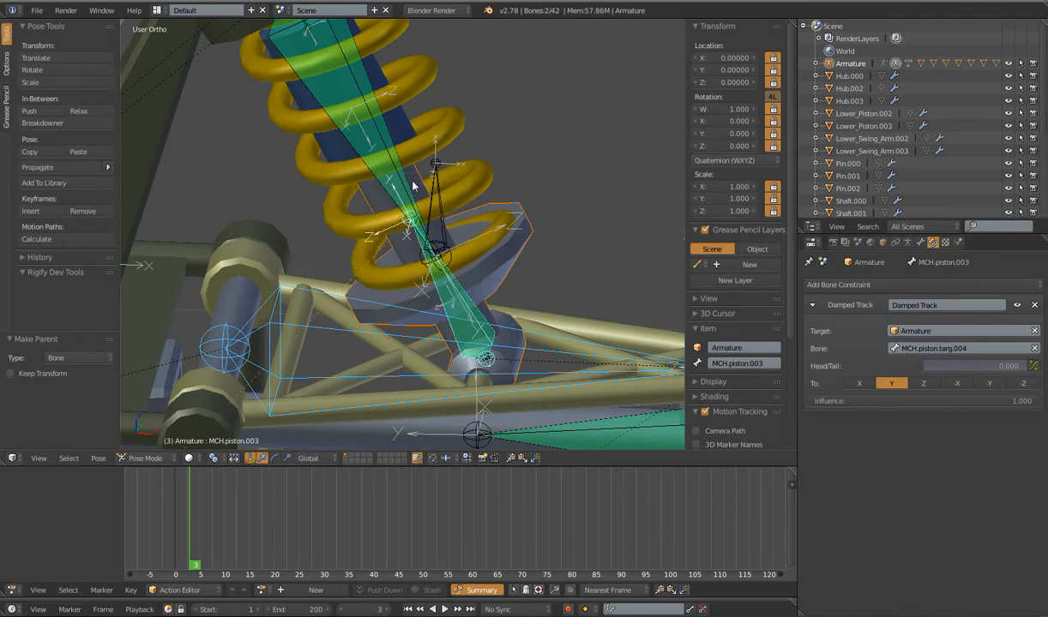
Step: Parent the rear shock's upper piston mesh to the MCH.piston.004 bone using Bone parenting
right_click(415, 121)
right_click(407, 122)
scroll(407, 137, down, 4)
shift+middle_drag(407, 137, 434, 181)
scroll(428, 171, up, 2)
shift+right_click(350, 107)
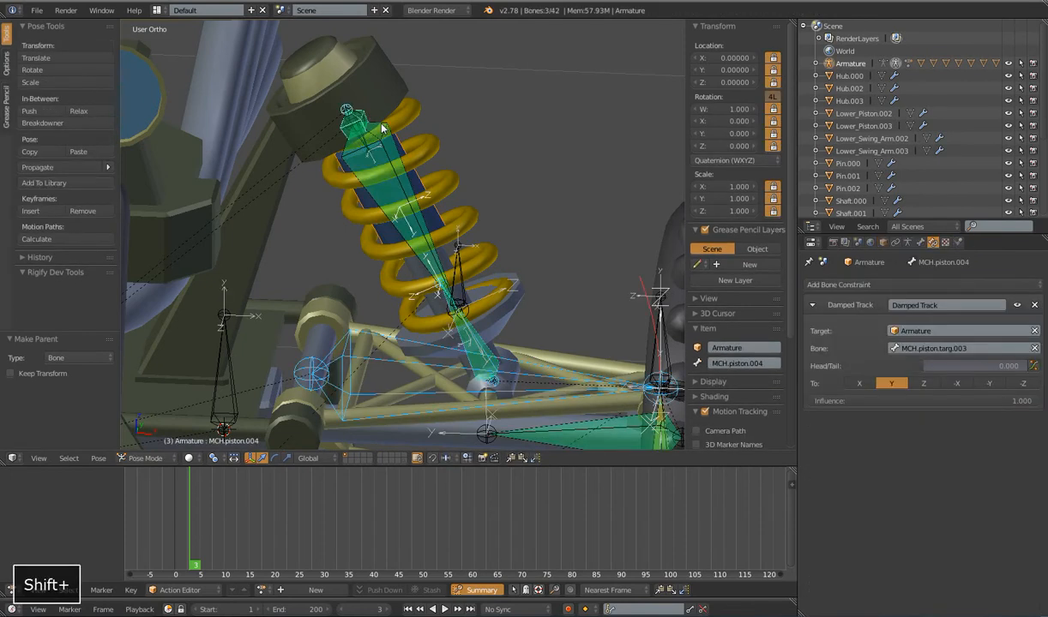
key(ctrl+p)
click(382, 125)
Step: Hook all control points of the SpringBZ.001 curve to the MCH.spring.002 bone
shift+middle_drag(454, 197, 416, 167)
right_click(417, 167)
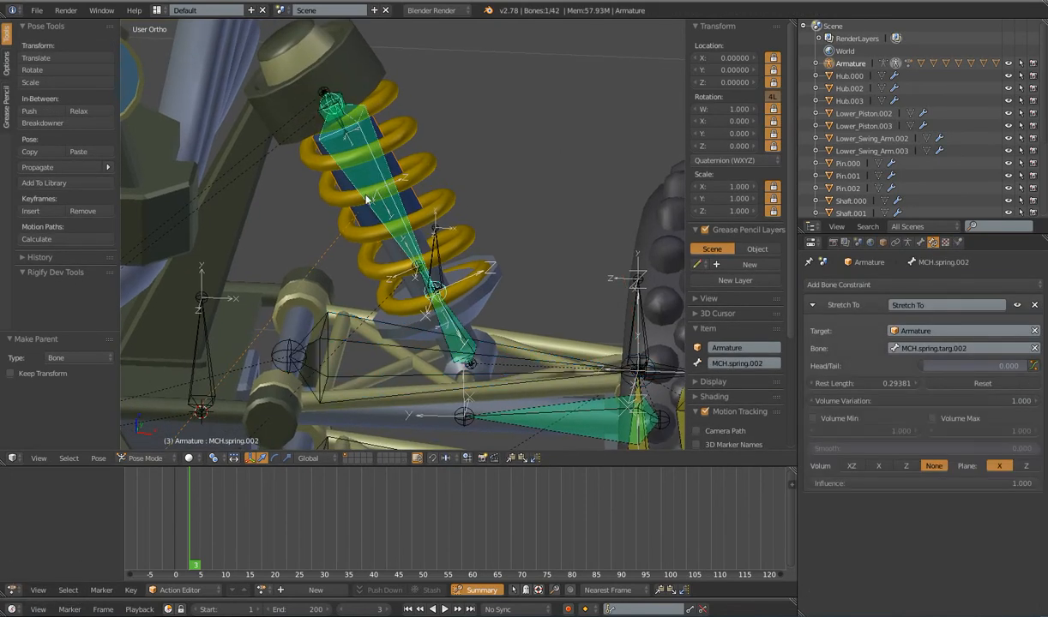
shift+right_click(417, 174)
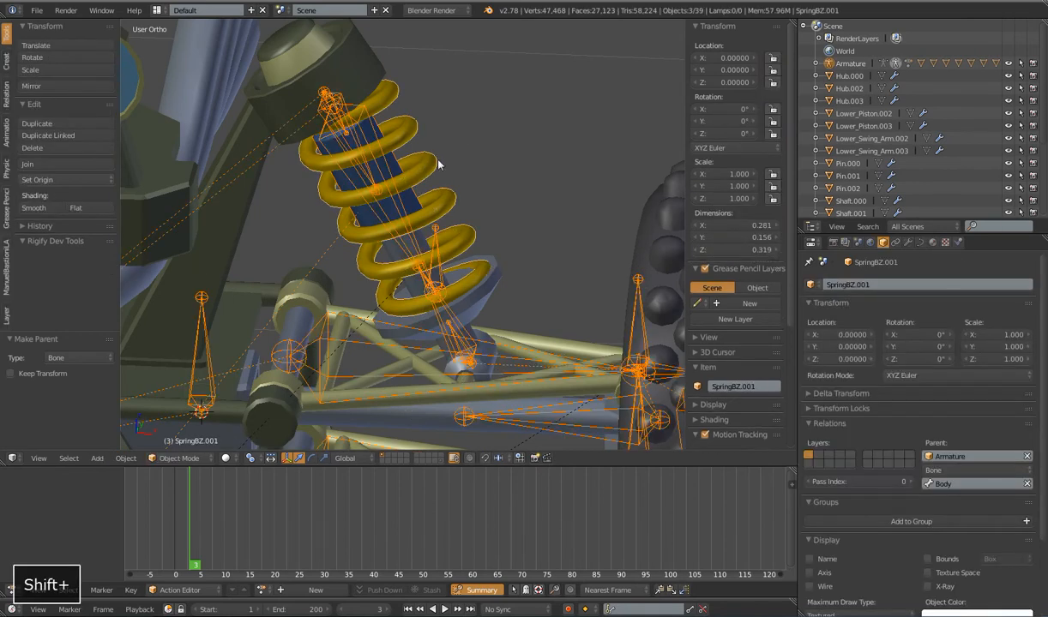
key(Tab)
key(a)
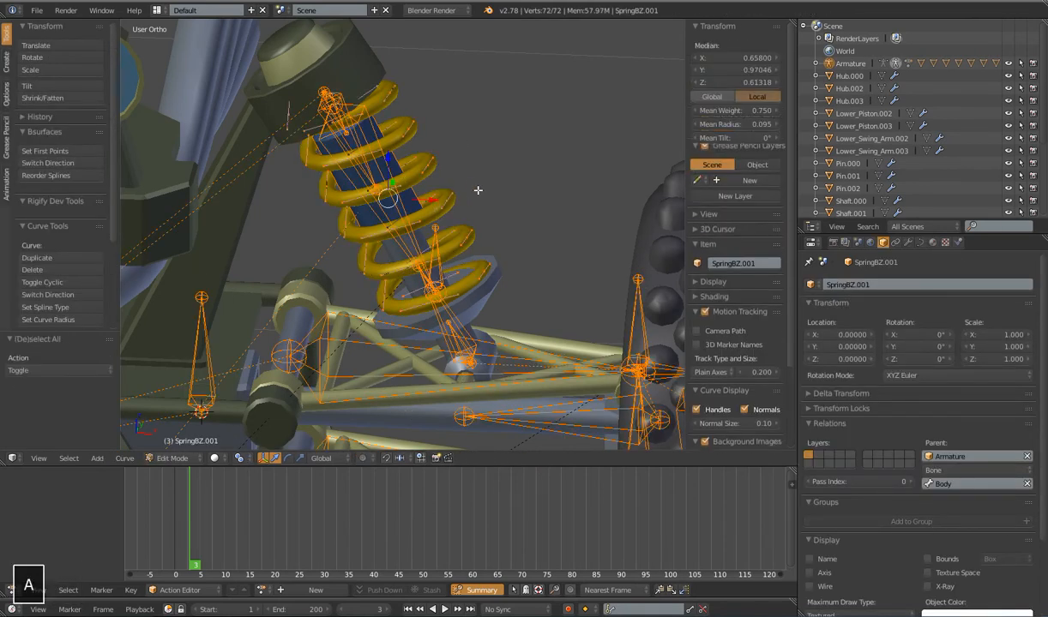
key(ctrl+h)
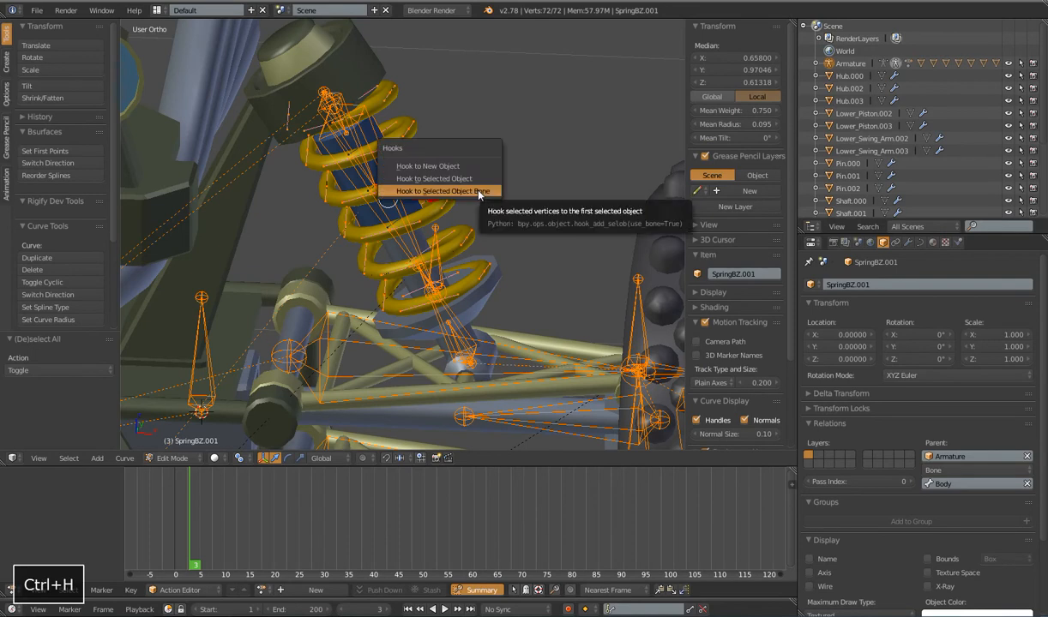
click(478, 192)
key(Tab)
Step: Test the hooked rear spring by moving the Wheel Height.002 bone and cancel each move
scroll(478, 231, down, 5)
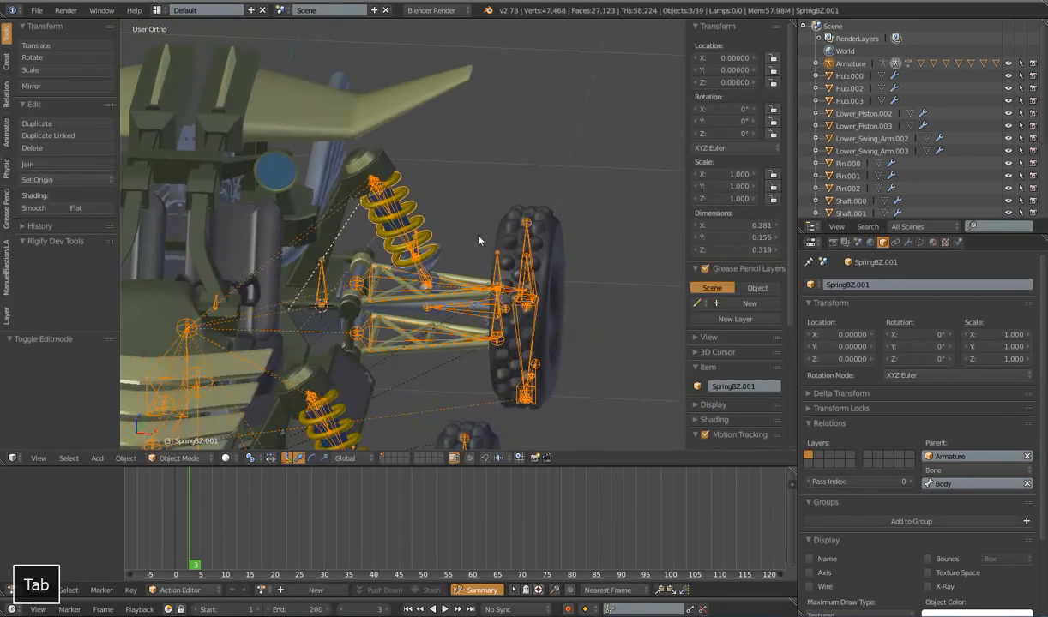
right_click(533, 376)
key(g)
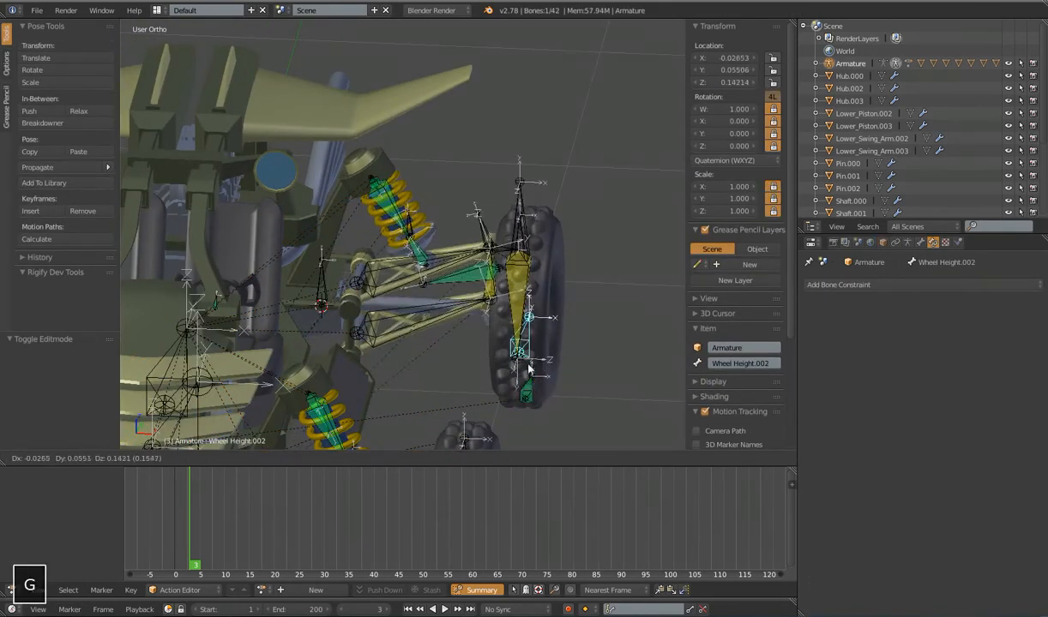
key(Escape)
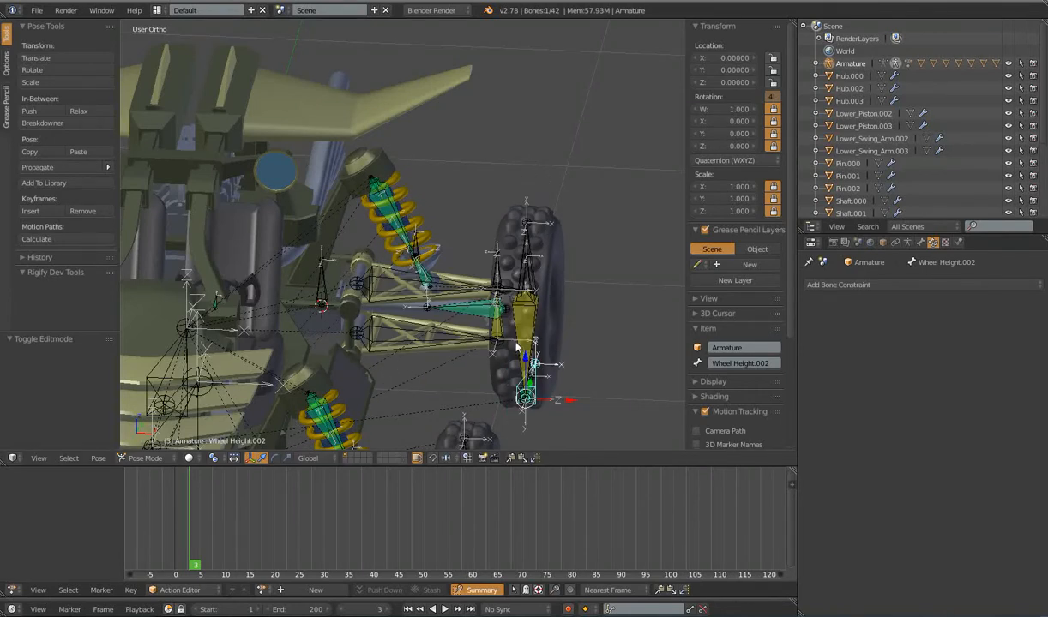
key(g)
right_click(553, 360)
Step: Parent the Shaft.001 mesh to the MCH.drivelink.001 bone using Bone parenting
shift+middle_drag(538, 337, 526, 248)
scroll(414, 229, up, 4)
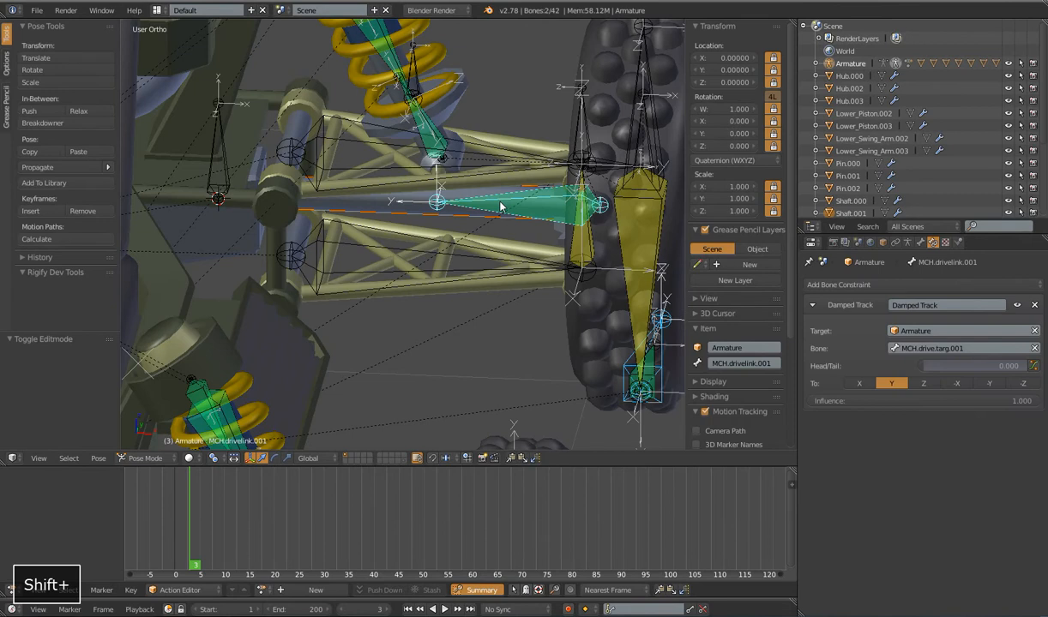
key(ctrl+p)
click(500, 203)
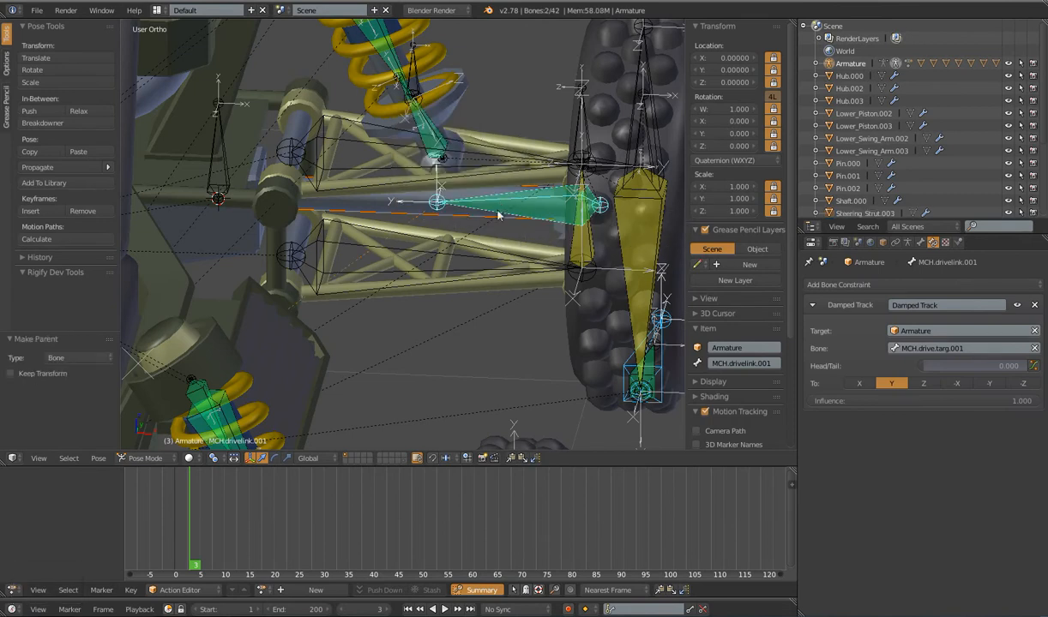
Step: Parent the rear tire mesh to the Wheel.002 bone using Bone parenting
scroll(478, 249, down, 5)
middle_drag(468, 267, 445, 274)
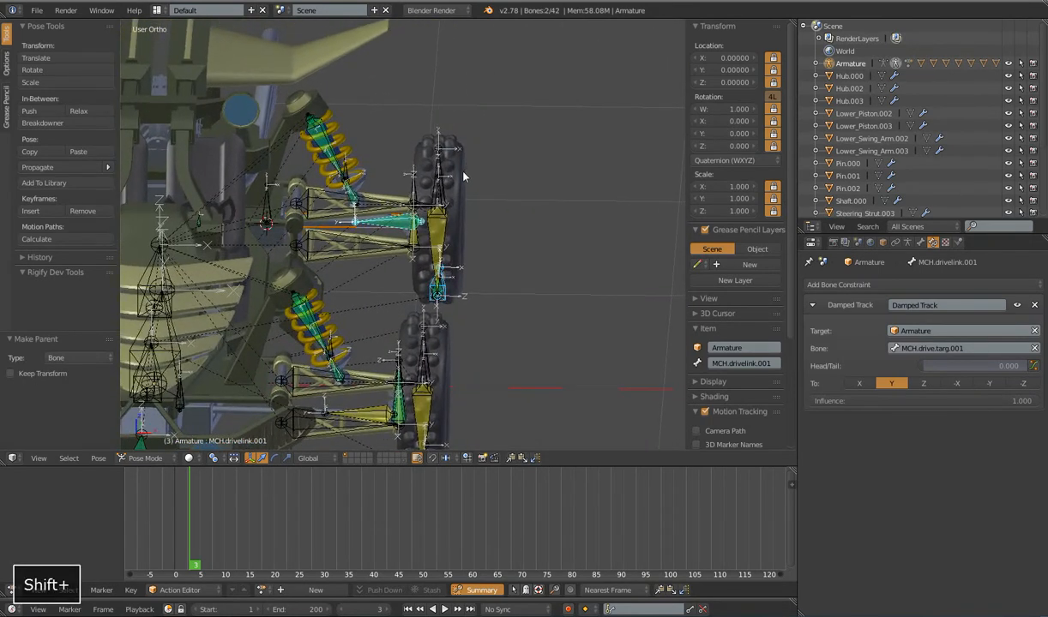
shift+right_click(438, 152)
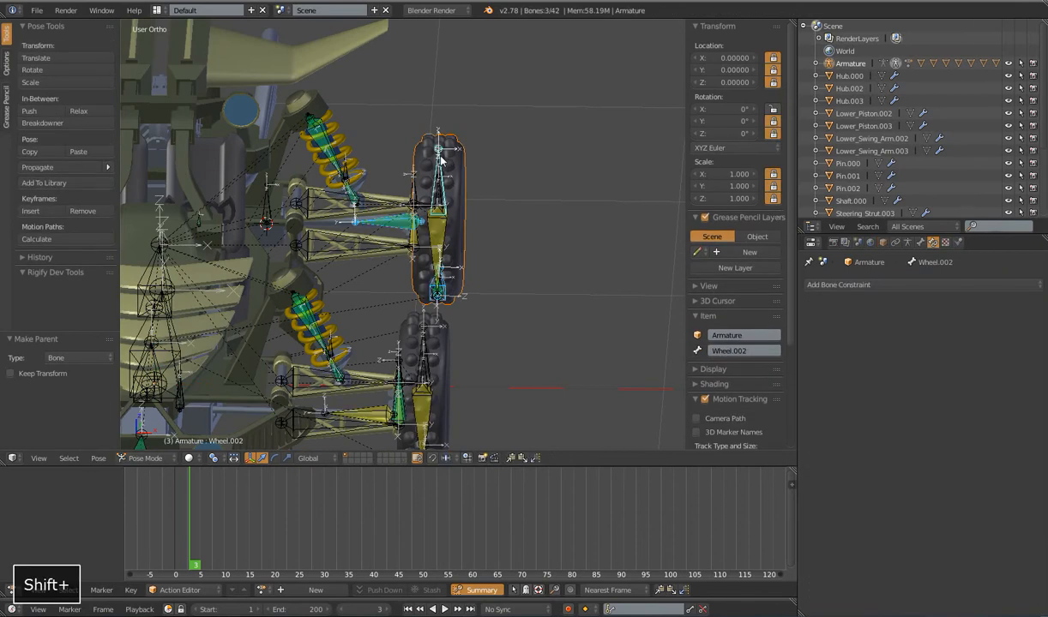
key(ctrl+p)
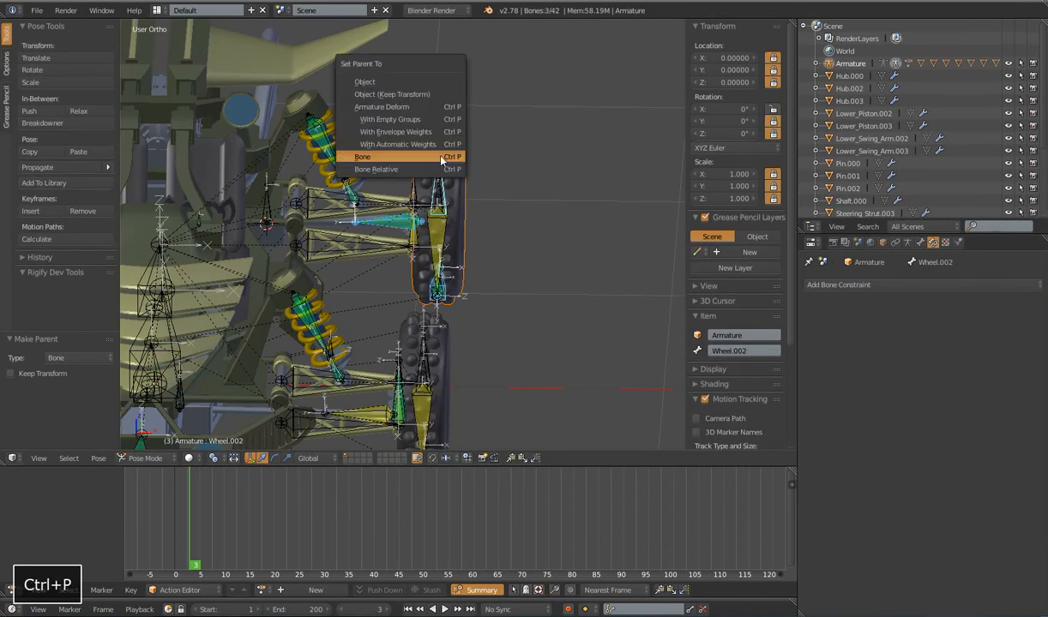
click(421, 150)
Step: Hide the rear tire and parent the Hub.000 mesh to the MCH.strut.004 bone using Bone parenting
middle_drag(420, 155, 430, 197)
scroll(431, 197, up, 6)
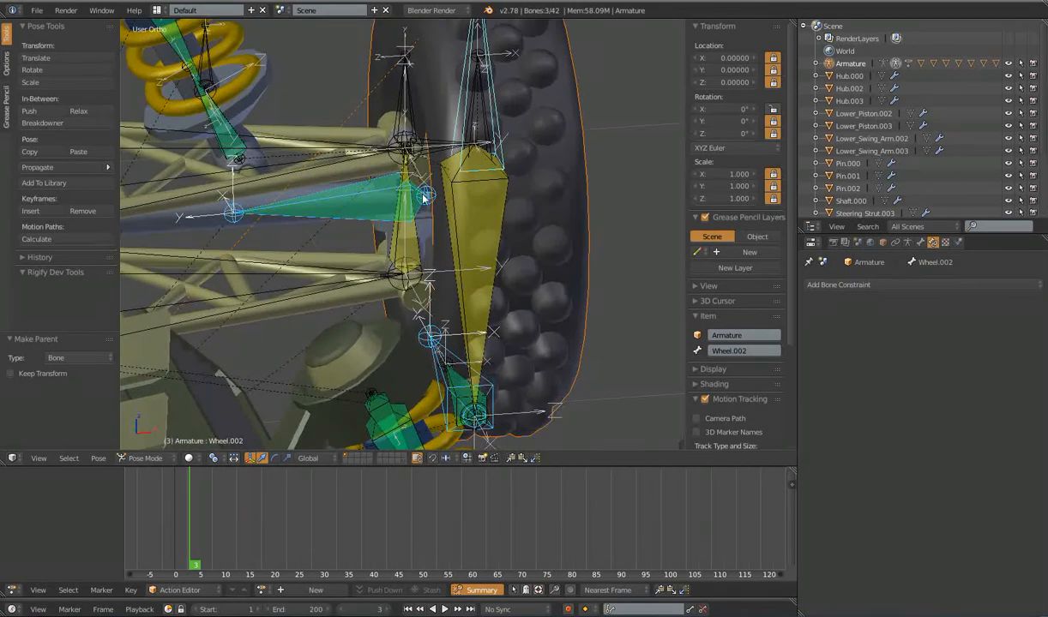
scroll(597, 189, down, 5)
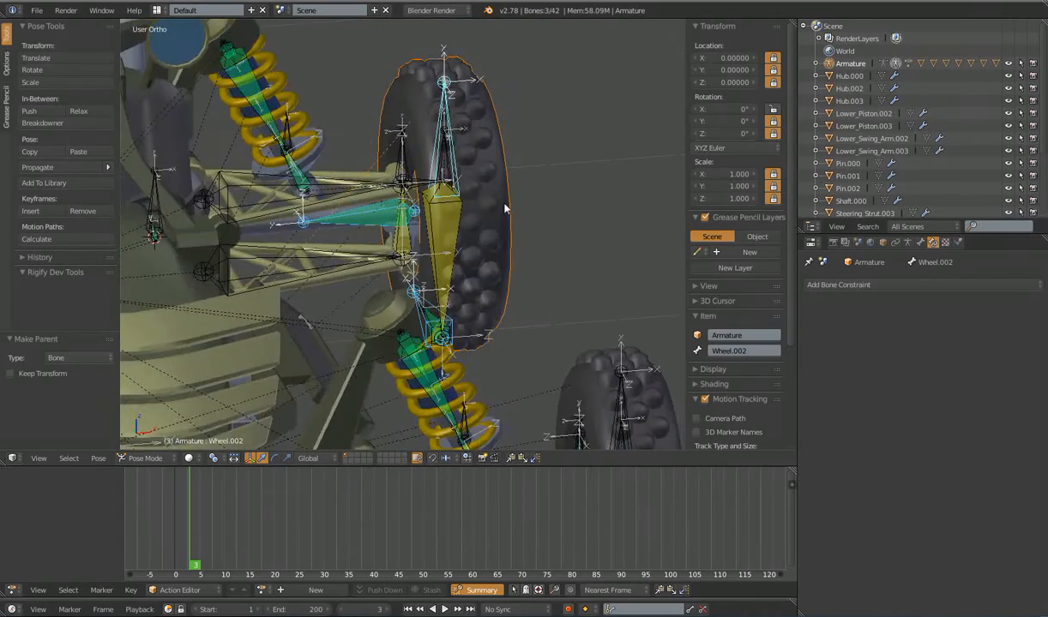
key(ctrl+Tab)
key(h)
scroll(509, 197, up, 3)
scroll(480, 232, up, 2)
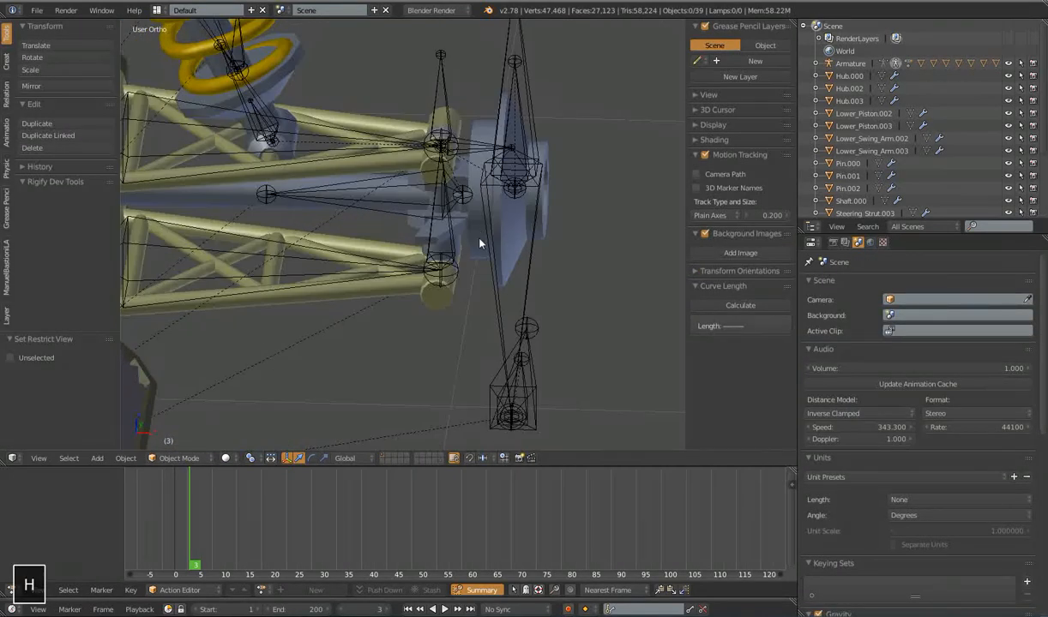
right_click(477, 229)
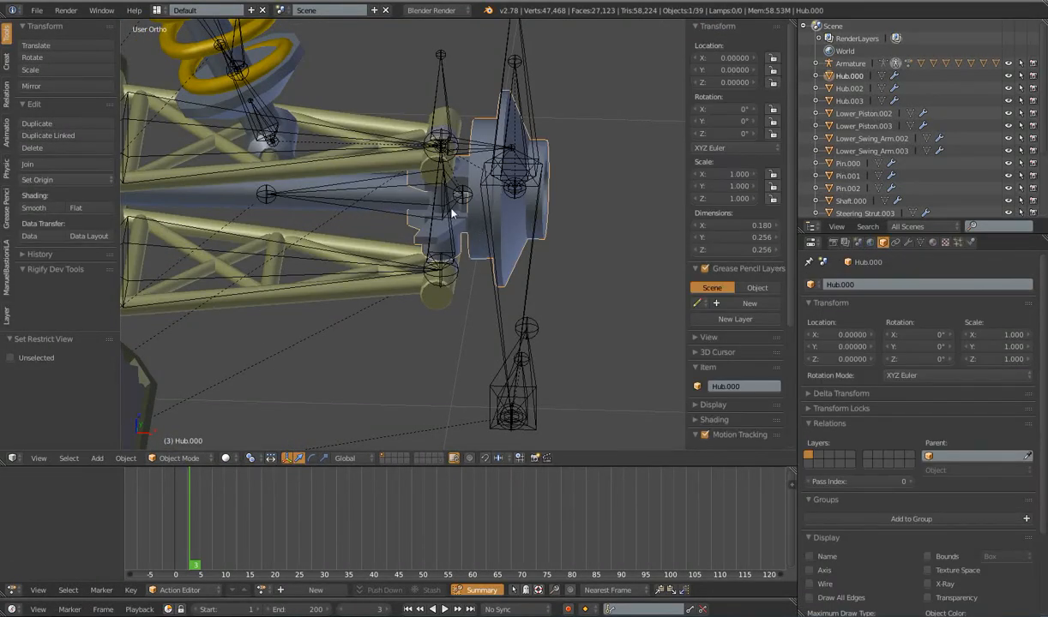
shift+right_click(451, 232)
key(ctrl+p)
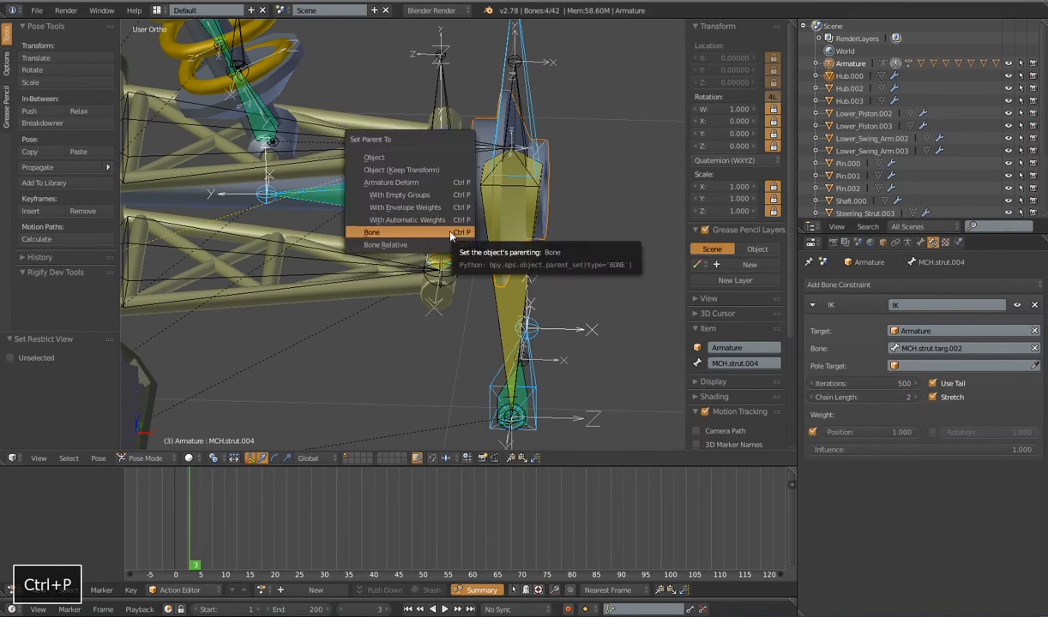
click(452, 233)
Step: Parent the Pin.000 mesh at the hub joint to the MCH.strut.004 bone using Bone parenting
scroll(437, 250, up, 3)
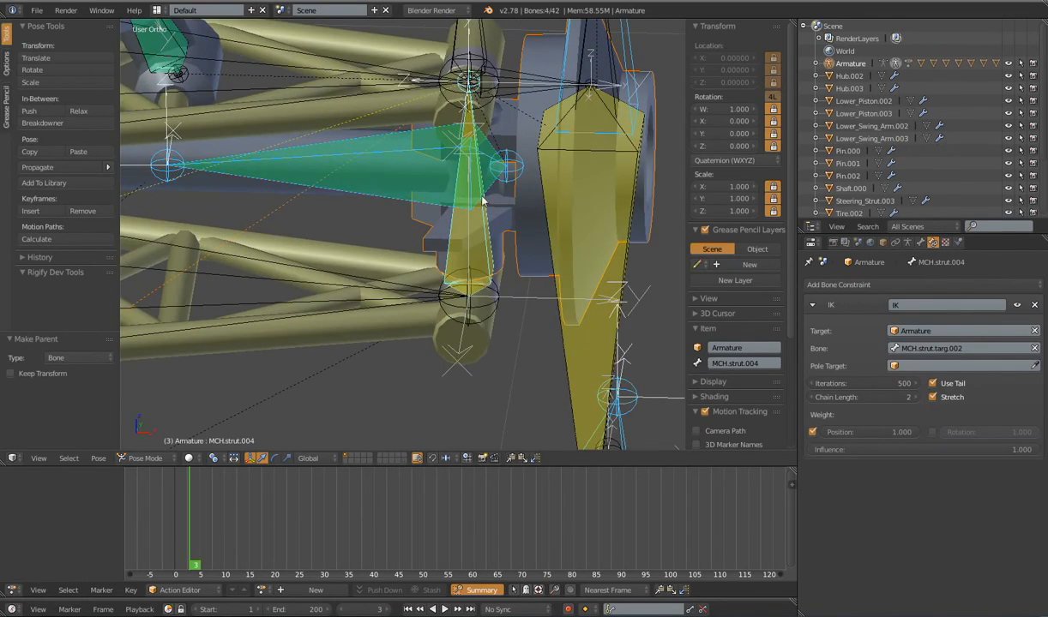
right_click(449, 234)
middle_drag(426, 250, 410, 211)
right_click(421, 168)
shift+middle_drag(410, 211, 416, 222)
scroll(433, 231, up, 3)
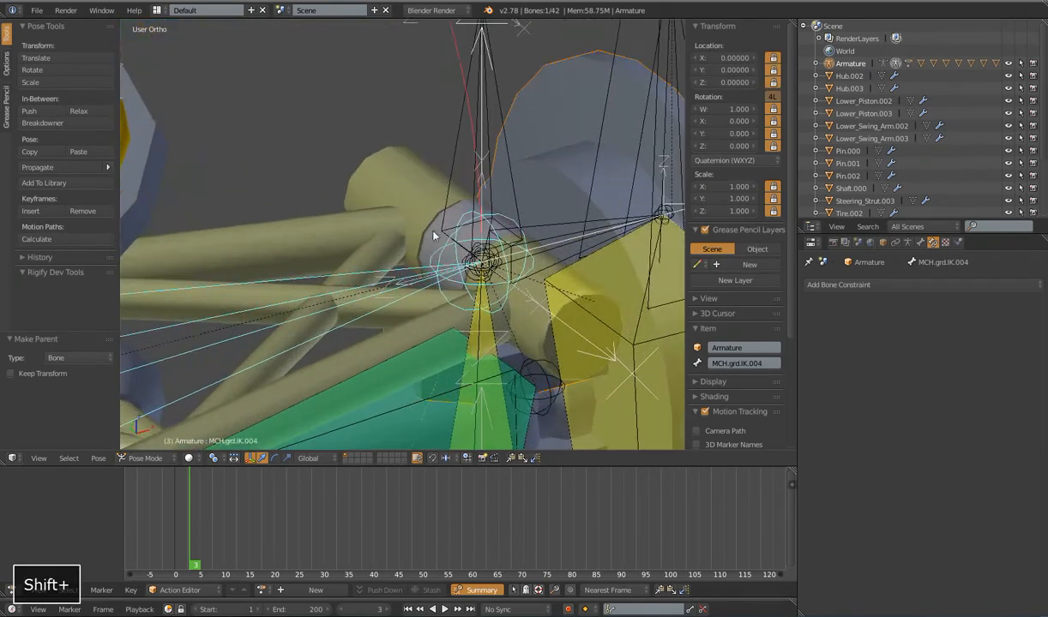
right_click(433, 237)
scroll(449, 344, down, 5)
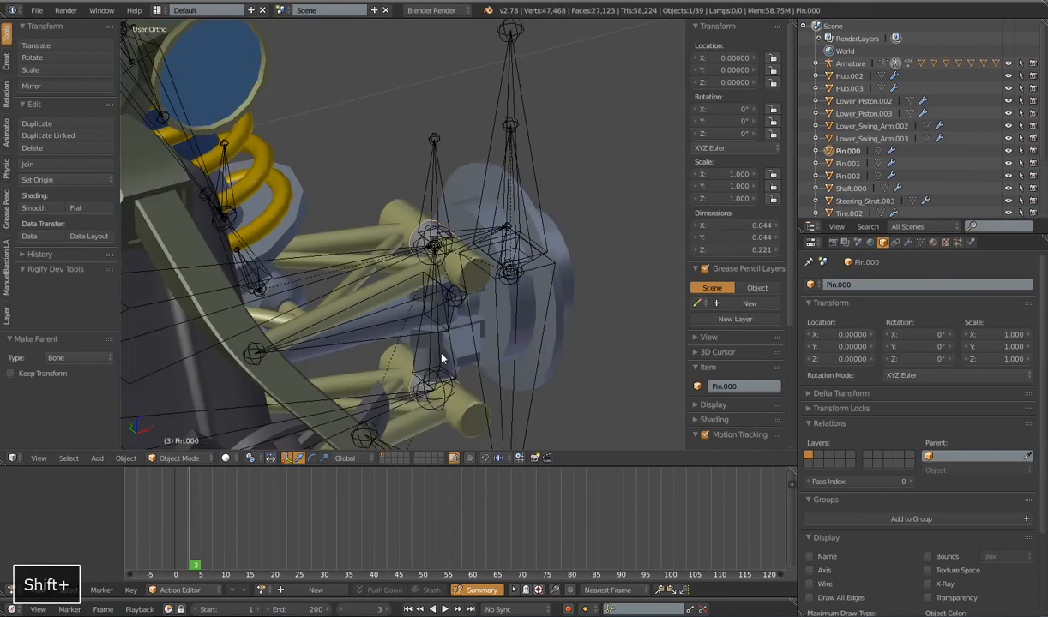
shift+right_click(442, 359)
key(ctrl+p)
click(443, 358)
Step: Select the Hub.000 mesh in Object Mode and unhide the rear tire
scroll(442, 358, down, 6)
middle_drag(442, 358, 456, 297)
right_click(477, 251)
key(alt+h)
scroll(475, 266, down, 6)
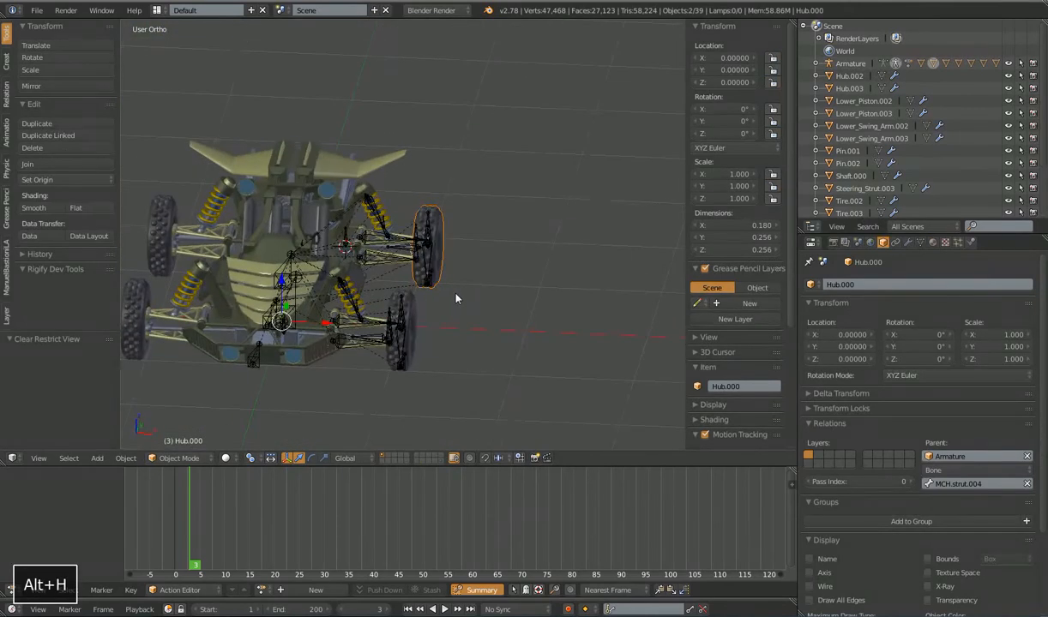
Step: Test the complete rear wheel assembly by moving the Wheel Height.002 bone twice, cancelling each move
right_click(433, 287)
right_click(433, 290)
key(g)
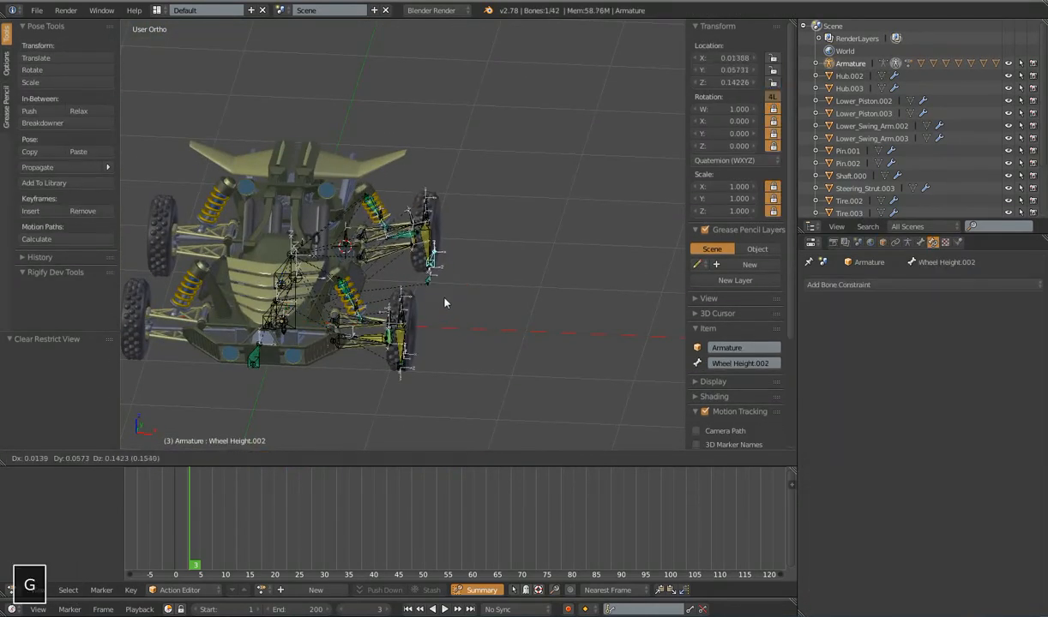
right_click(442, 291)
middle_drag(450, 303, 432, 266)
key(g)
right_click(415, 282)
Step: Test the whole rover rig by moving the Root bone, cancel the move, and inspect the model from several angles
scroll(412, 284, down, 3)
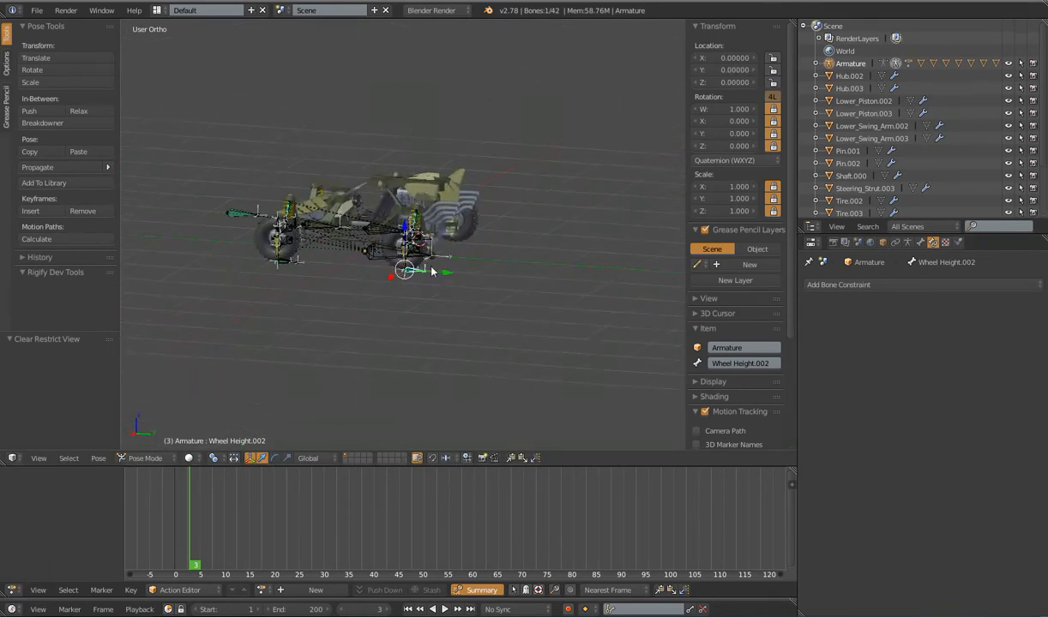
right_click(383, 262)
key(g)
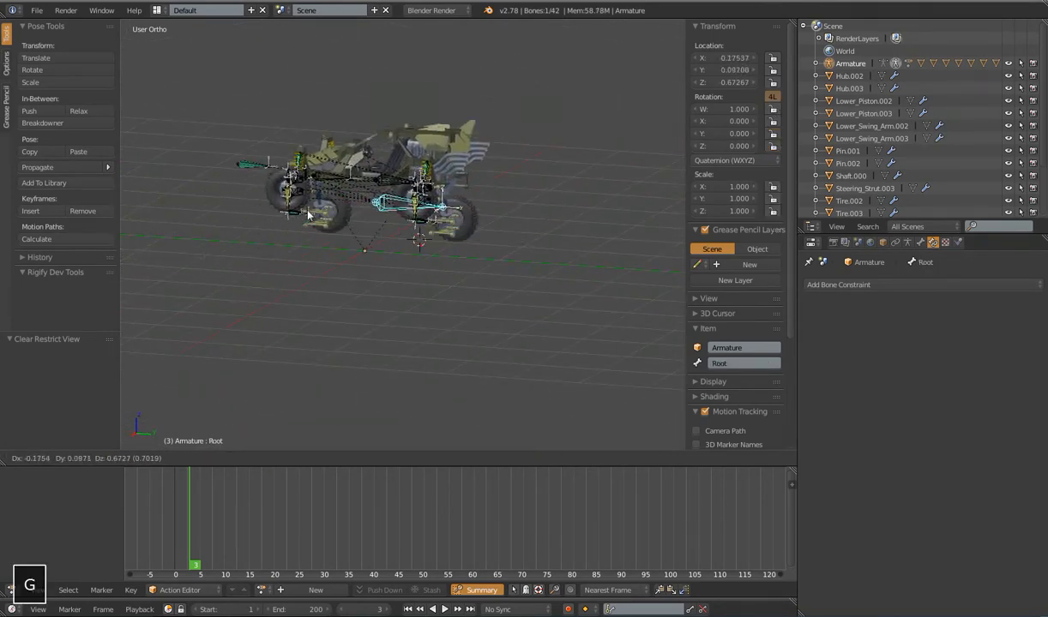
right_click(379, 250)
middle_drag(277, 246, 428, 297)
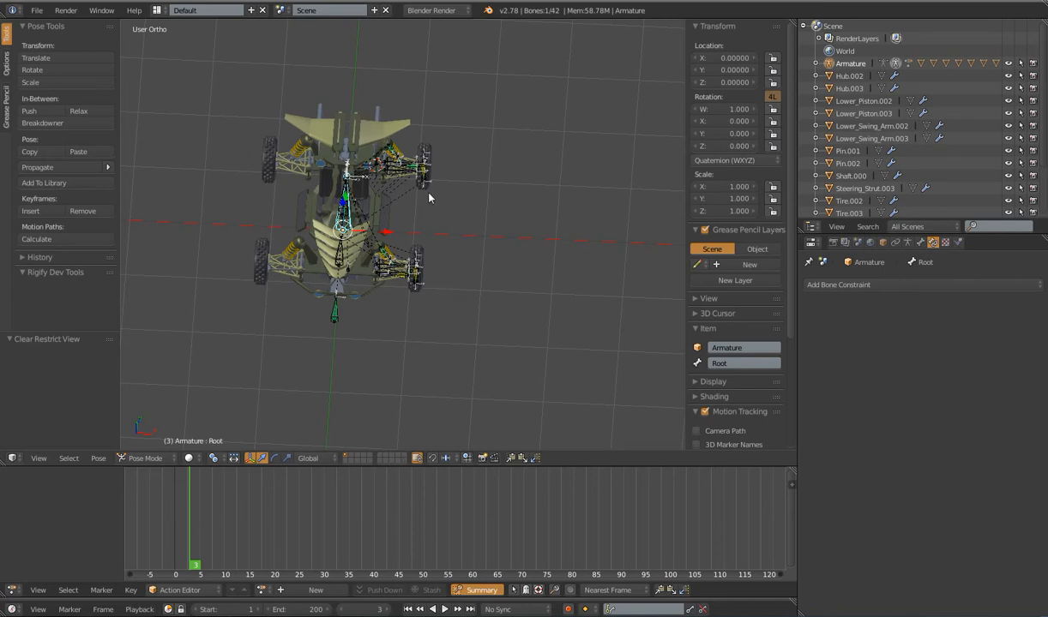
middle_drag(413, 291, 408, 128)
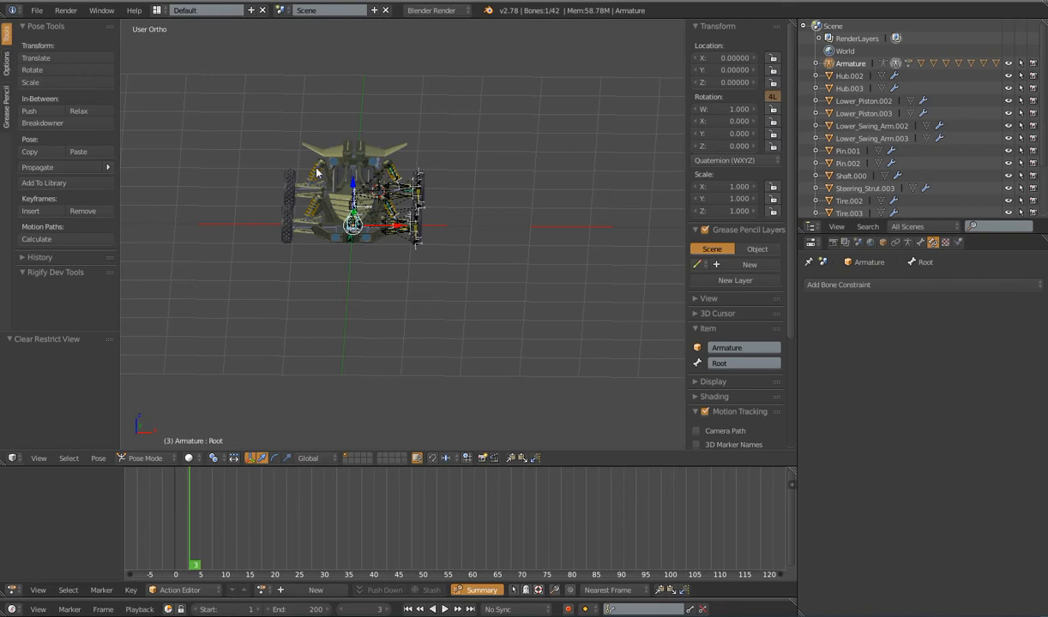
Step: Select all bones of the armature and clear their pose rotation and scale
key(a)
key(alt+r)
key(alt+s)
scroll(450, 263, up, 5)
middle_drag(451, 264, 425, 291)
scroll(444, 287, down, 3)
scroll(403, 286, down, 2)
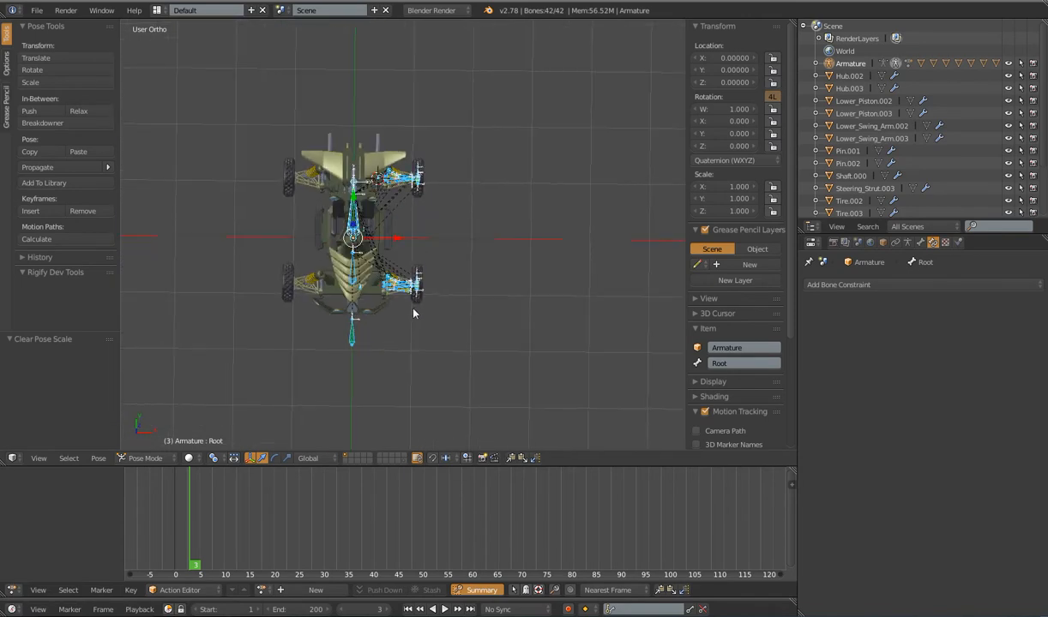
Step: In Edit Mode, select all front and rear suspension bones on the rigged side and apply AutoName Left/Right
key(Tab)
scroll(431, 265, up, 4)
key(a)
key(a)
key(a)
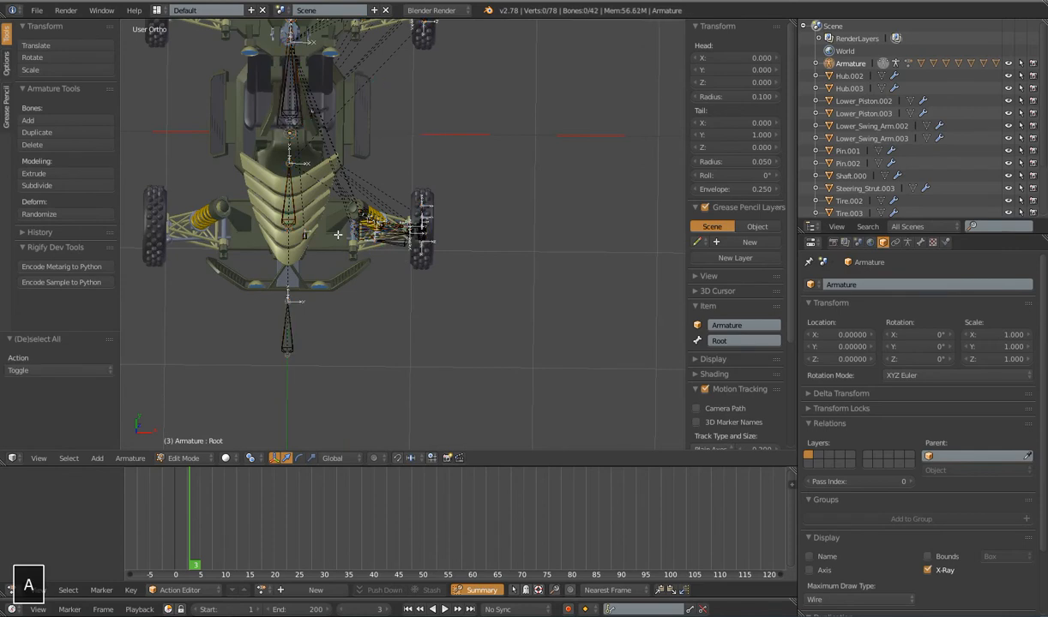
key(b)
drag(284, 267, 476, 291)
key(b)
shift+middle_drag(427, 179, 454, 349)
key(b)
drag(352, 122, 470, 235)
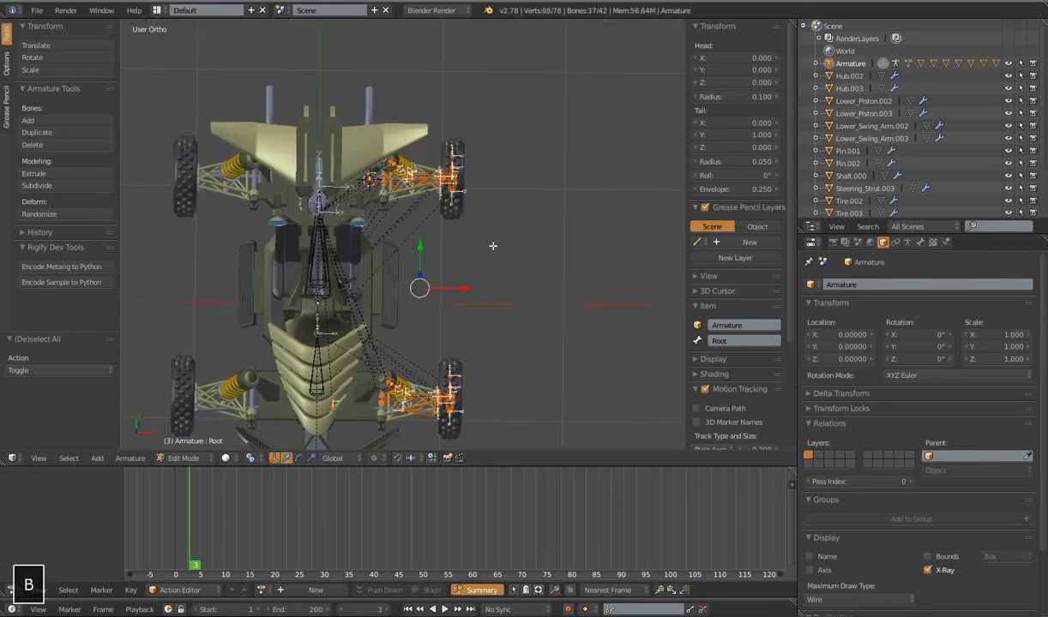
mouse_move(421, 233)
middle_down()
mouse_move(383, 185)
mouse_move(374, 206)
mouse_move(367, 169)
mouse_move(449, 223)
mouse_move(422, 214)
middle_up()
scroll(458, 320, down, 3)
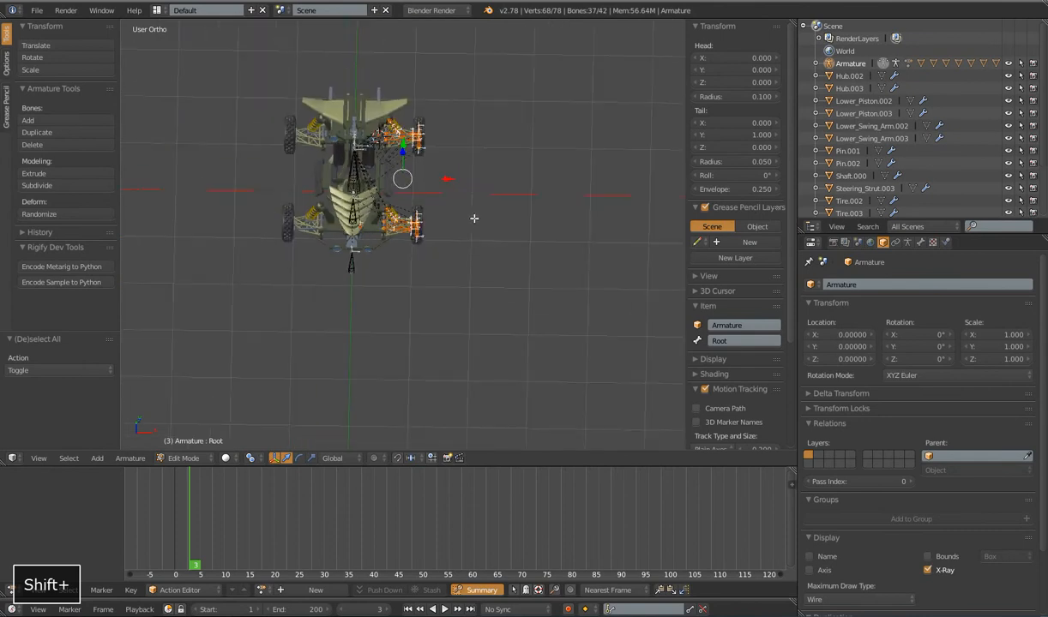
click(137, 458)
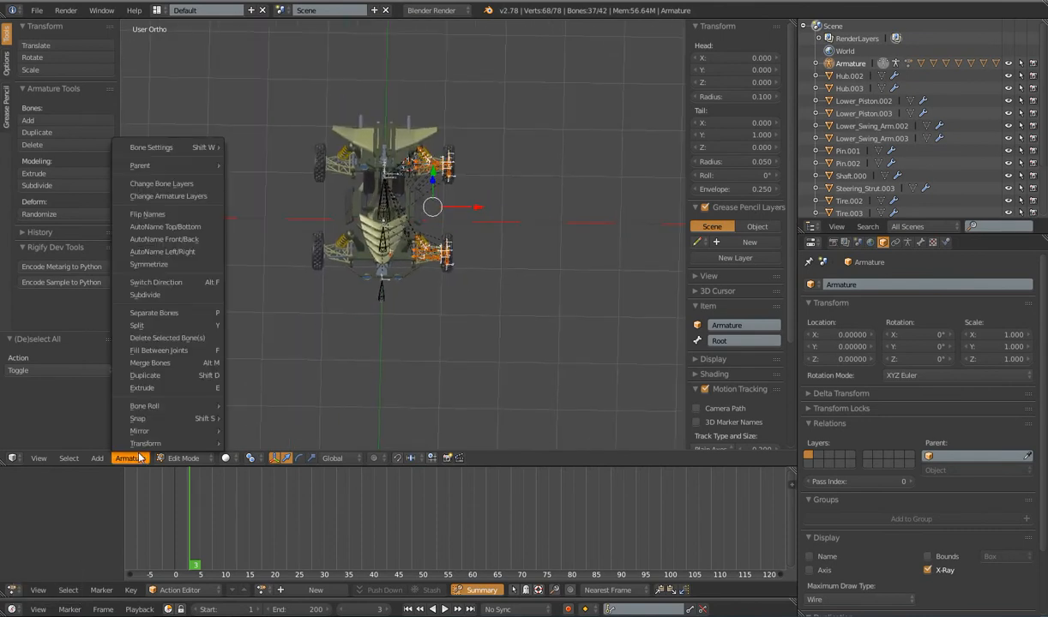
click(165, 252)
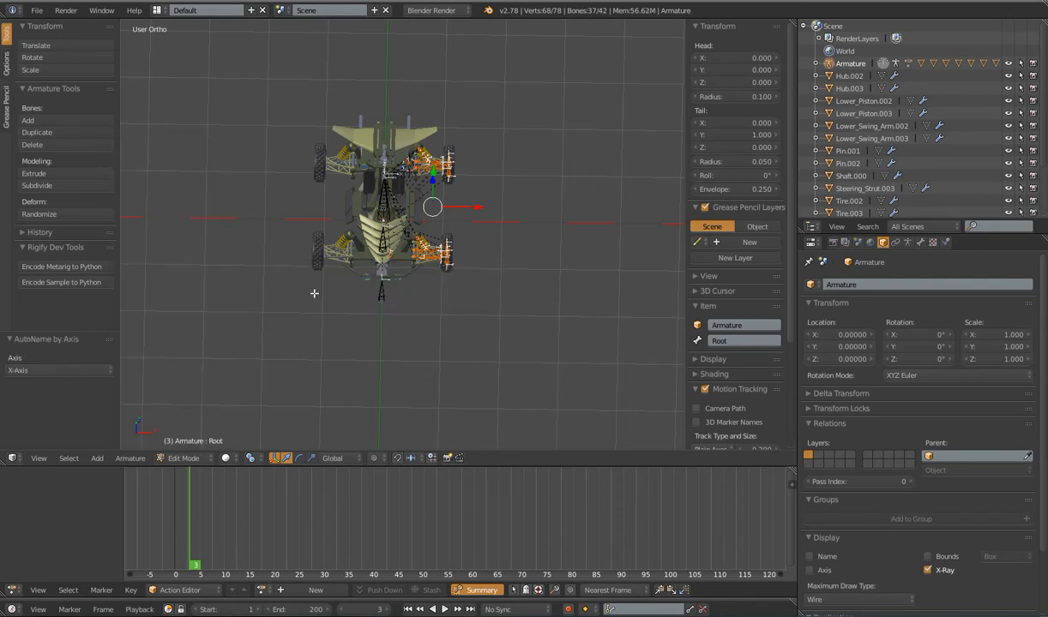
Step: Check the new side suffixes on individual strut and wheel bones of the front suspension
scroll(569, 384, up, 6)
right_click(497, 311)
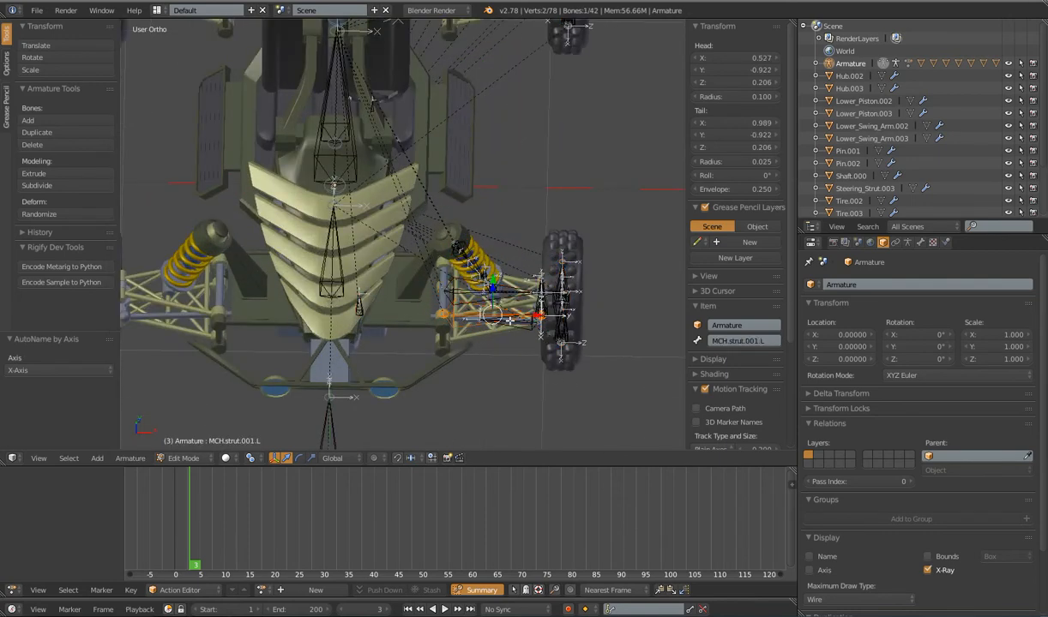
right_click(530, 317)
right_click(561, 307)
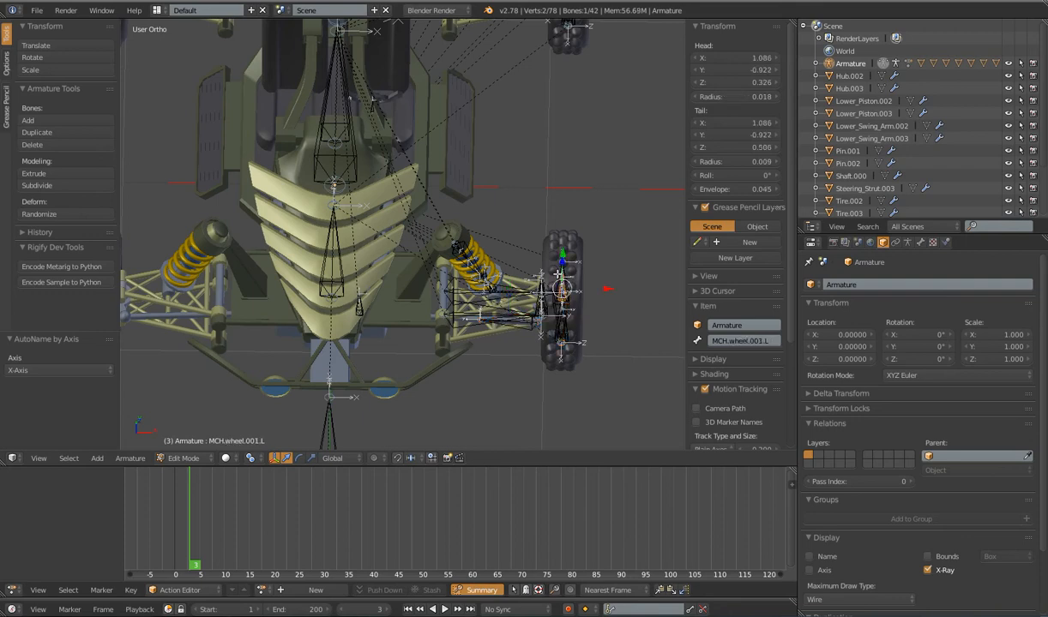
Step: Check the side suffix of the front wheel's ground IK bone and return the armature to Pose Mode
right_click(566, 326)
middle_drag(598, 340, 542, 290)
scroll(544, 286, up, 3)
scroll(544, 283, down, 6)
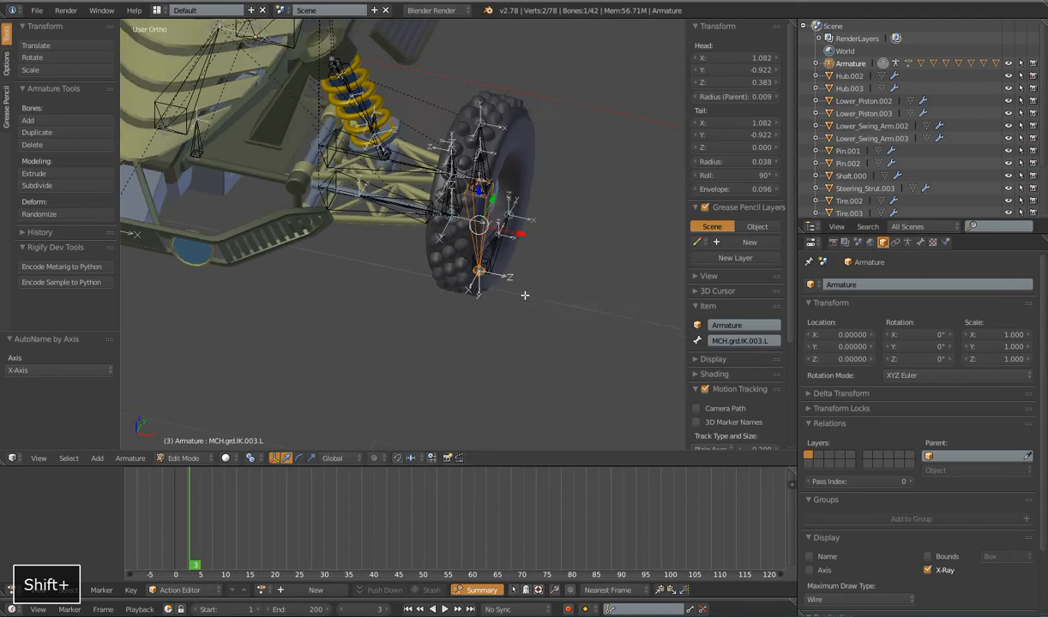
key(Tab)
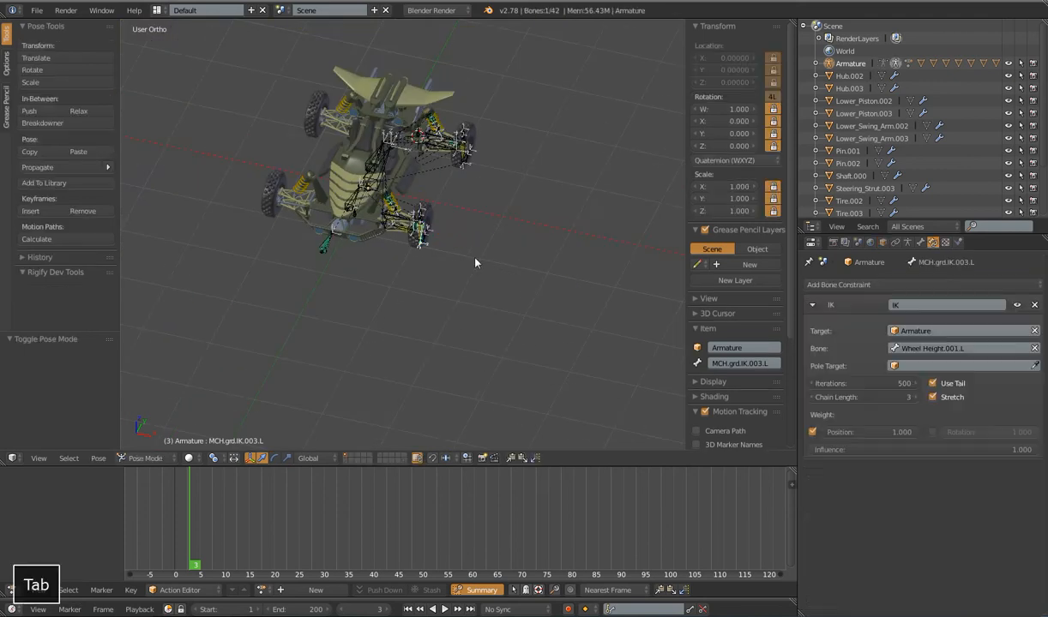
middle_drag(475, 261, 506, 264)
scroll(484, 274, up, 5)
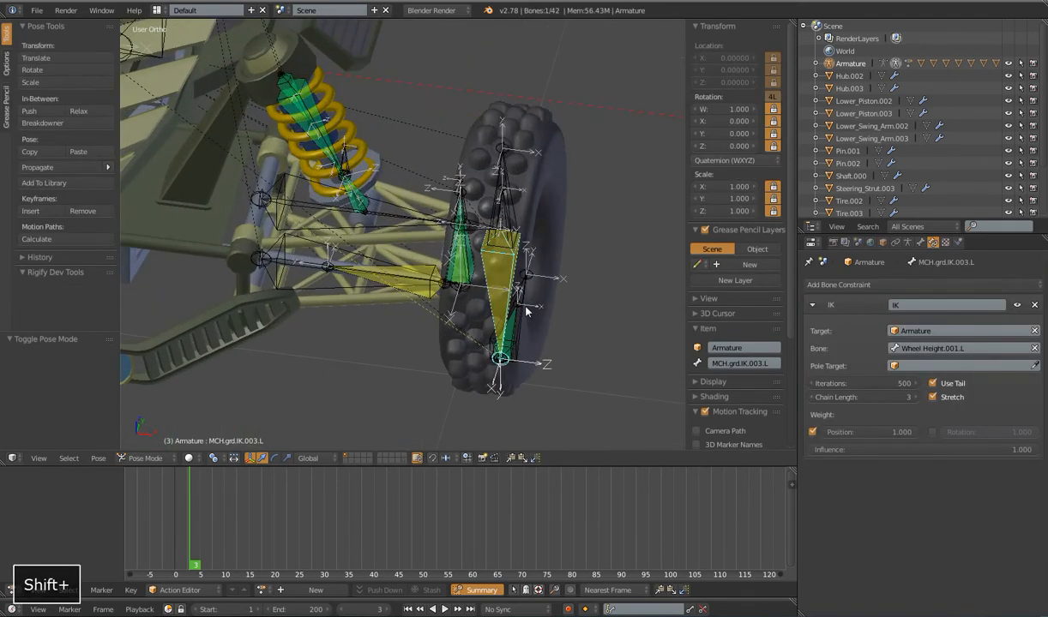
Step: Rename the wheel height bone at the base of the front wheel as Front Wheel Height.L
right_click(530, 311)
shift+middle_drag(533, 309, 442, 262)
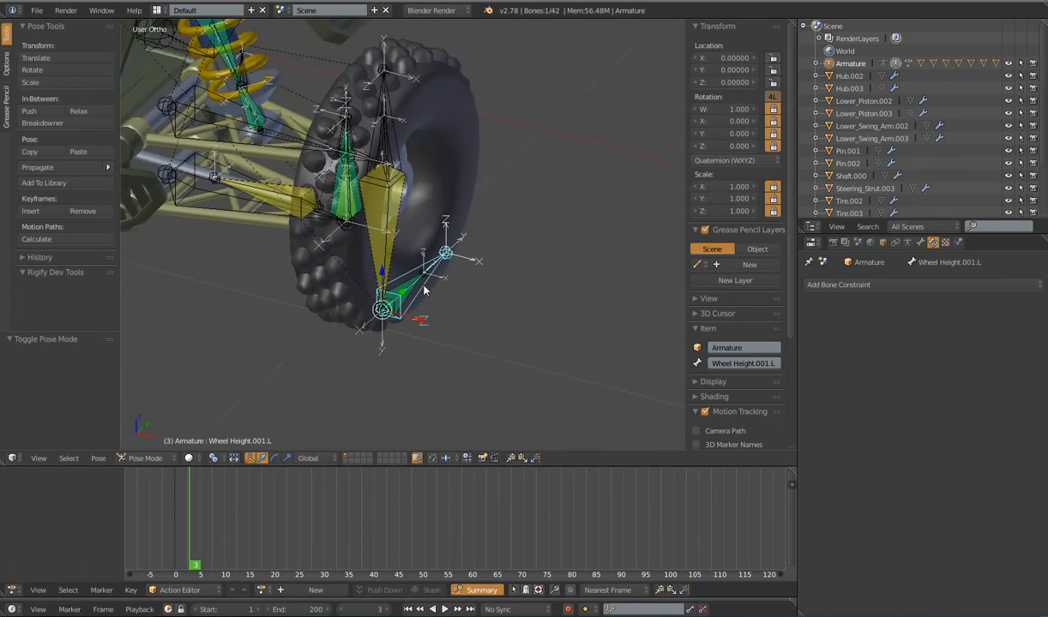
scroll(480, 304, down, 3)
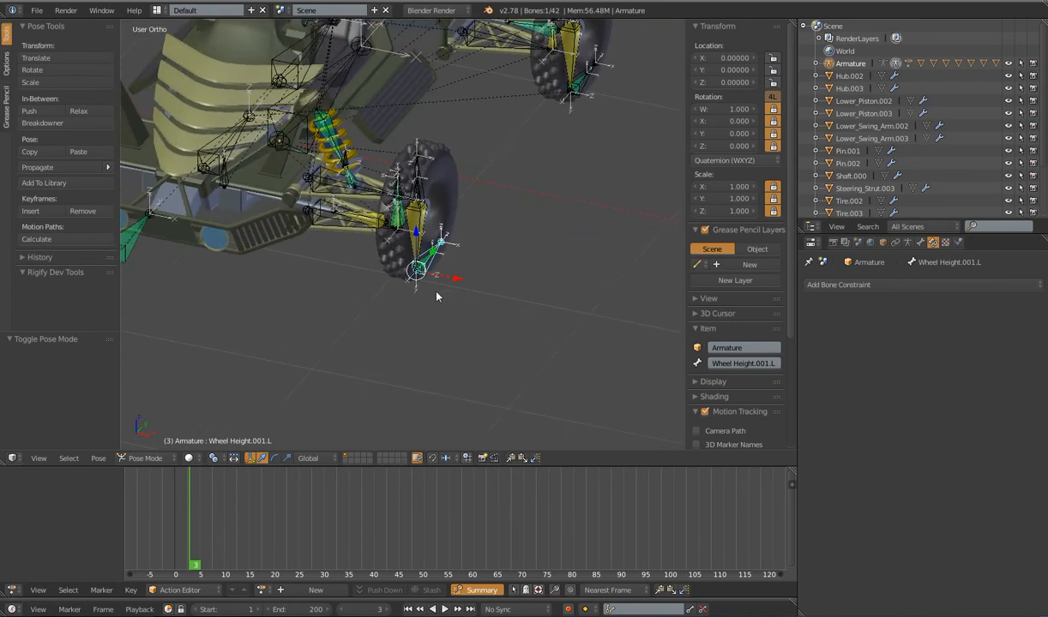
click(776, 365)
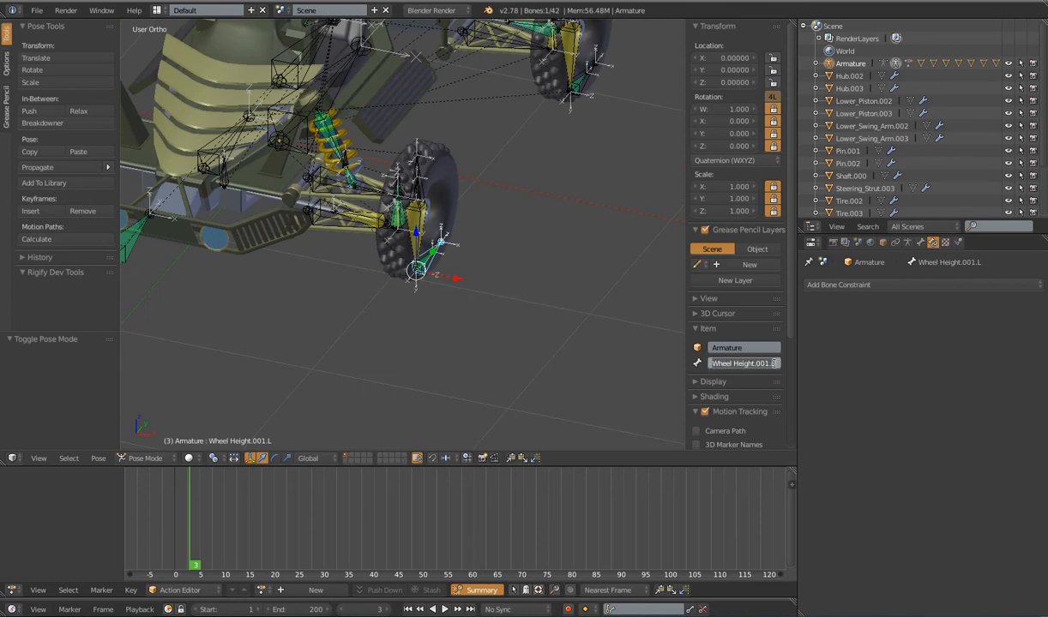
key(BackSpace)
text(Front )
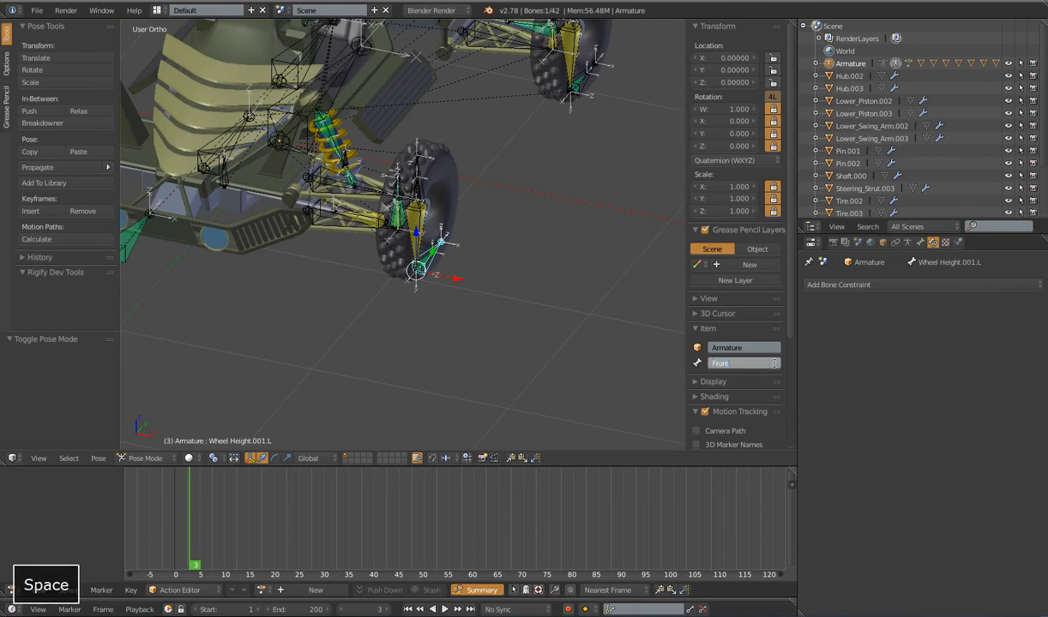
text(Wheel He)
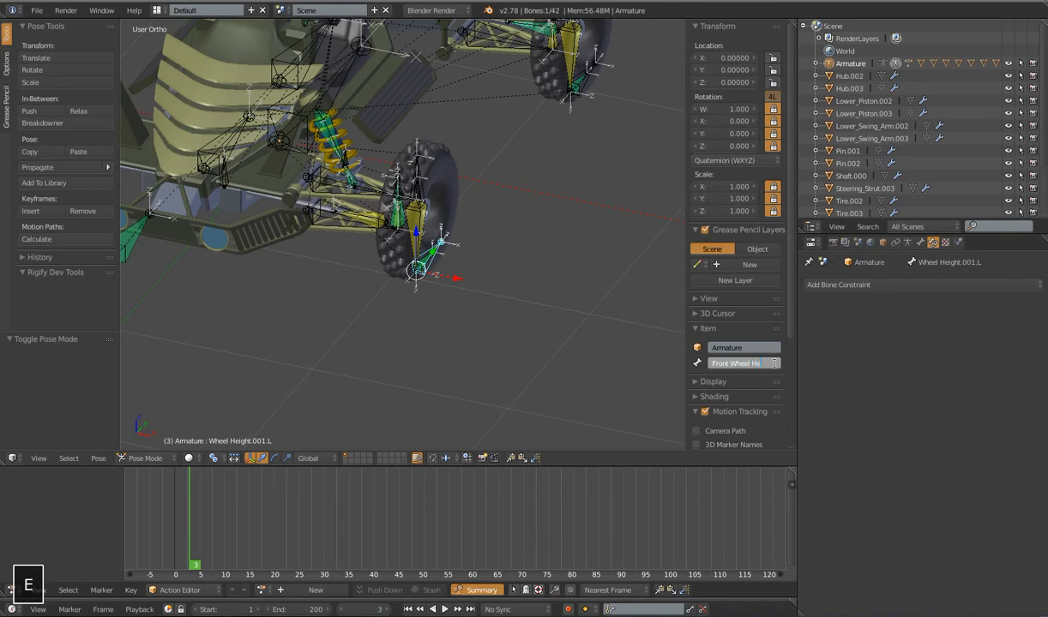
text(ight.L)
key(Return)
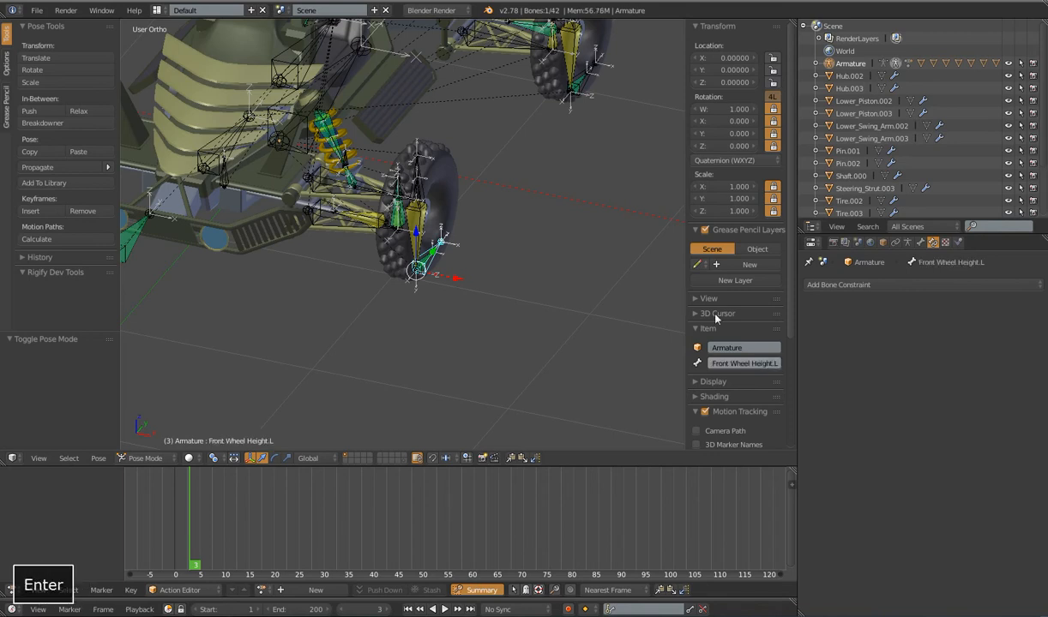
Step: Rename the wheel bone at the top of the front wheel as Front Wheel.L
scroll(386, 217, up, 4)
right_click(428, 134)
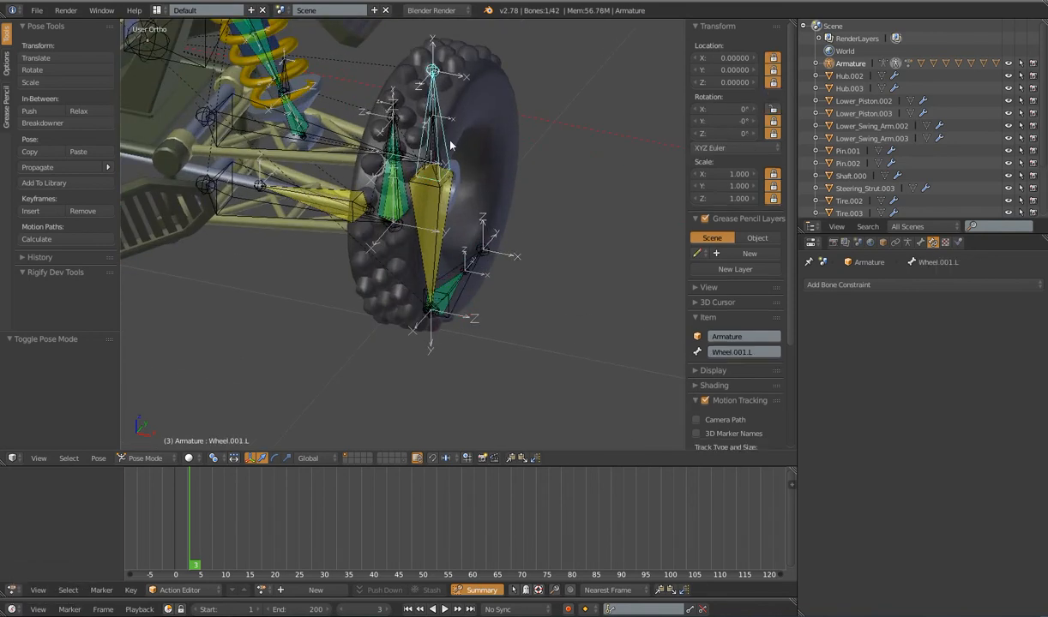
click(743, 351)
click(709, 350)
text(Front)
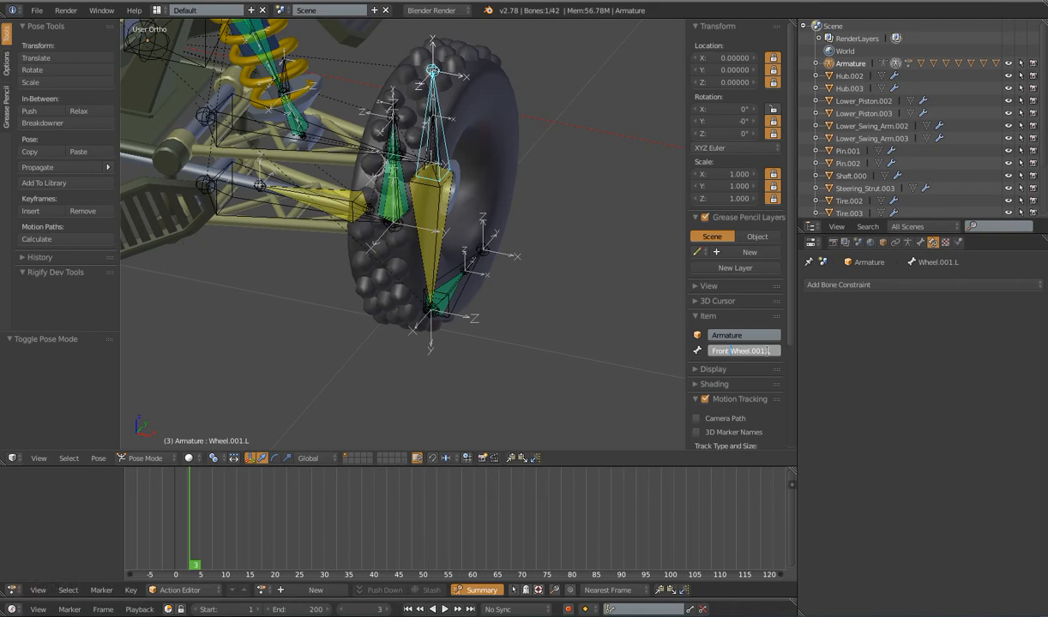
key(BackSpace)
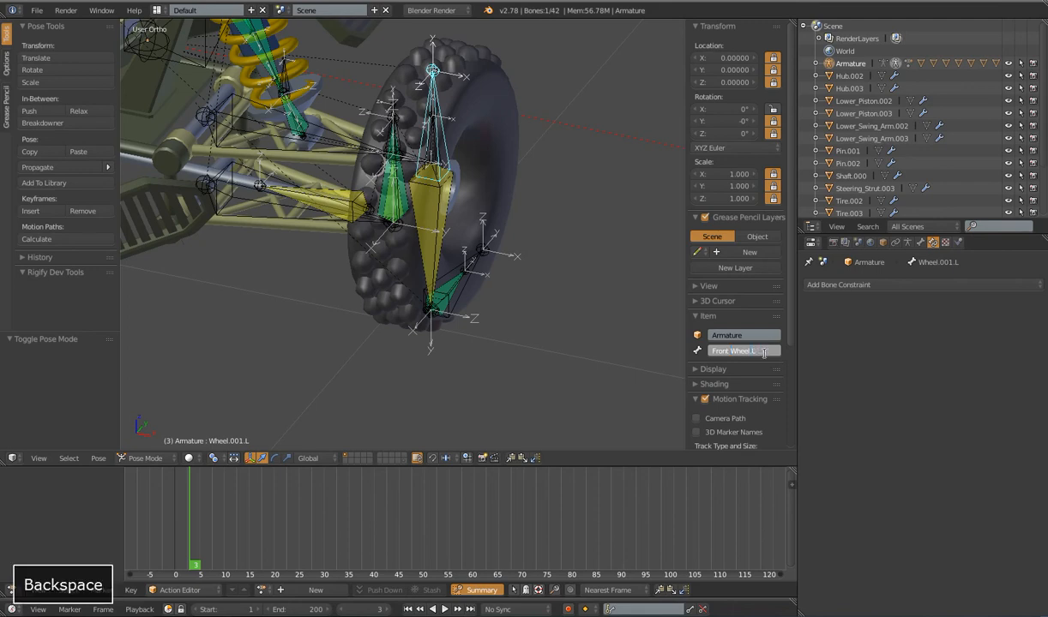
key(Return)
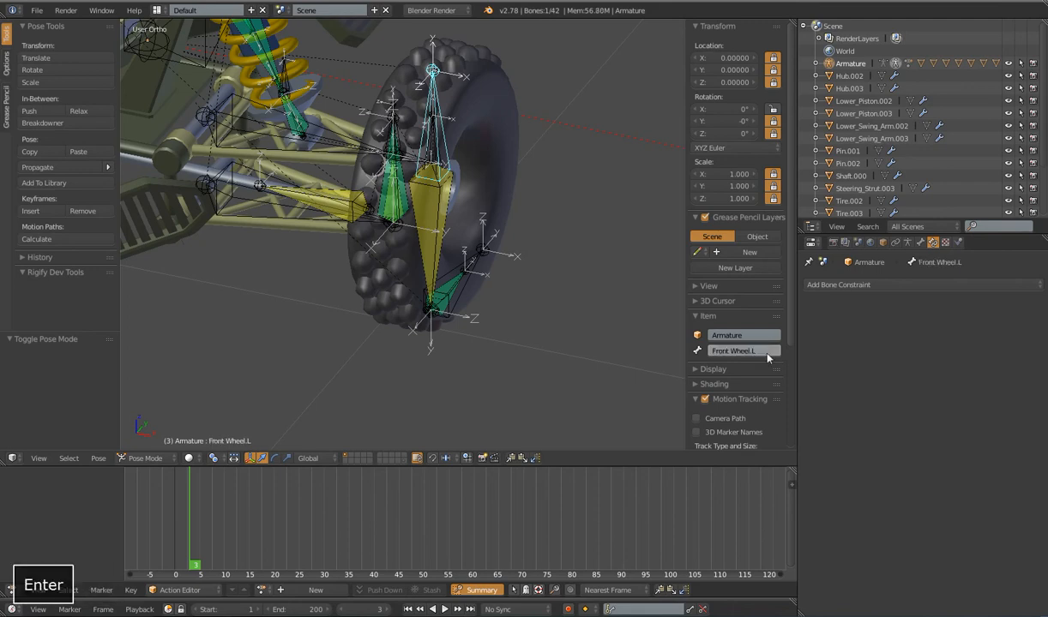
Step: Check the new names of the front wheel and front wheel height bones
scroll(437, 246, down, 3)
scroll(437, 249, down, 3)
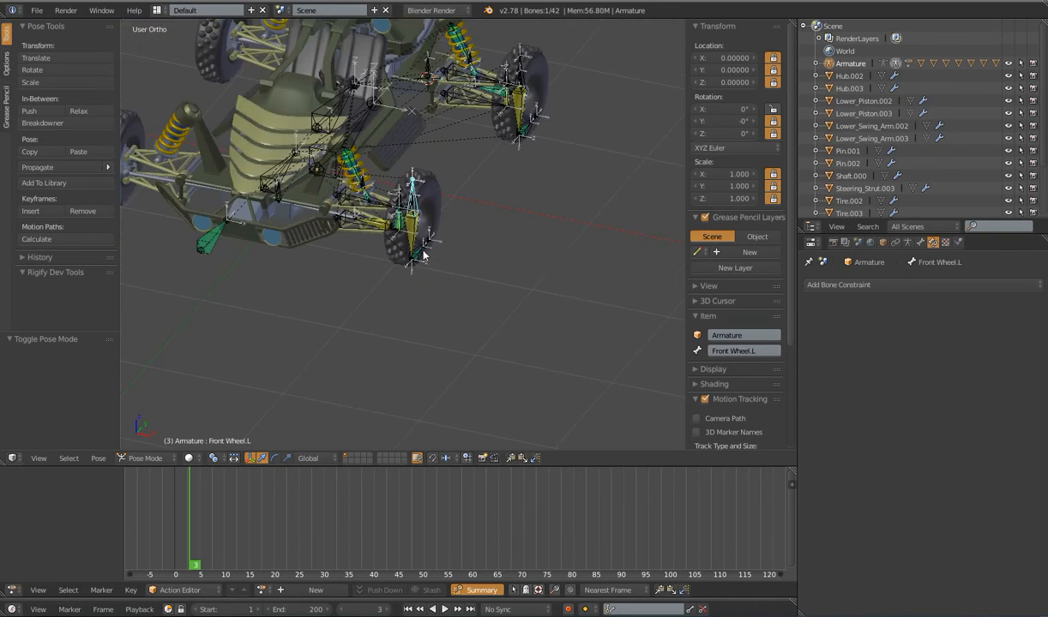
right_click(422, 255)
right_click(409, 192)
right_click(423, 255)
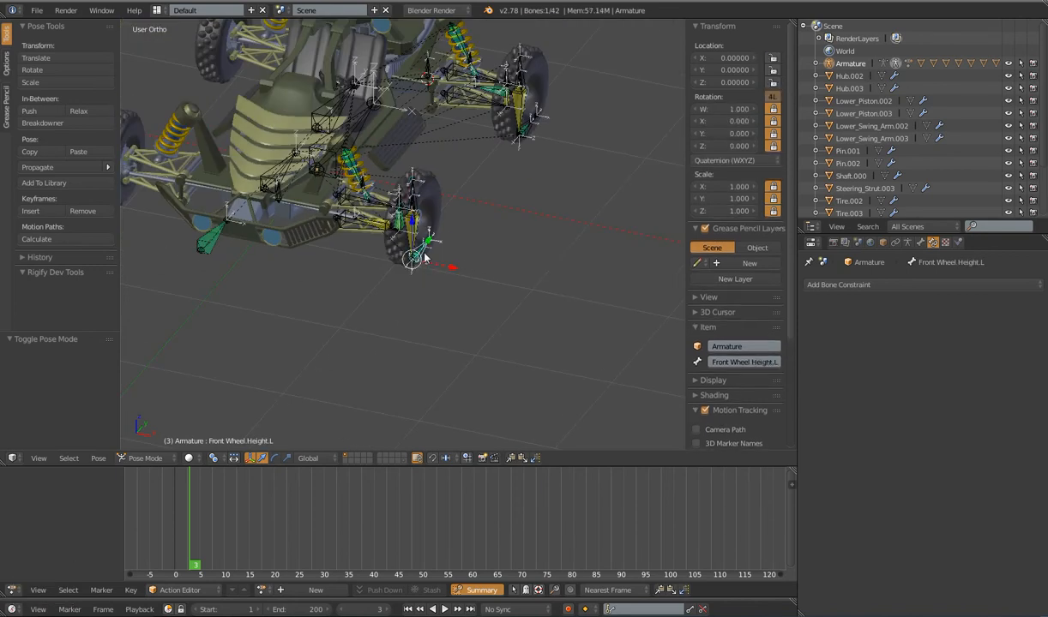
right_click(412, 193)
Step: Rename the wheel bone at the top of the rigged rear wheel as Rear Wheel.L
shift+middle_drag(477, 201, 433, 339)
scroll(433, 339, up, 3)
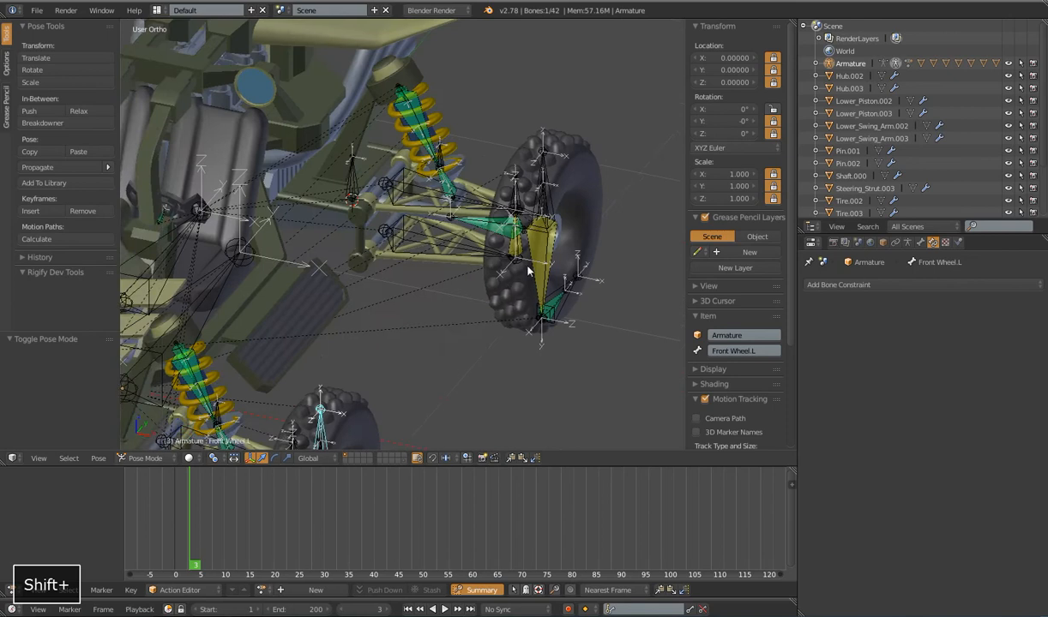
shift+middle_drag(583, 244, 496, 232)
scroll(496, 232, up, 3)
right_click(481, 202)
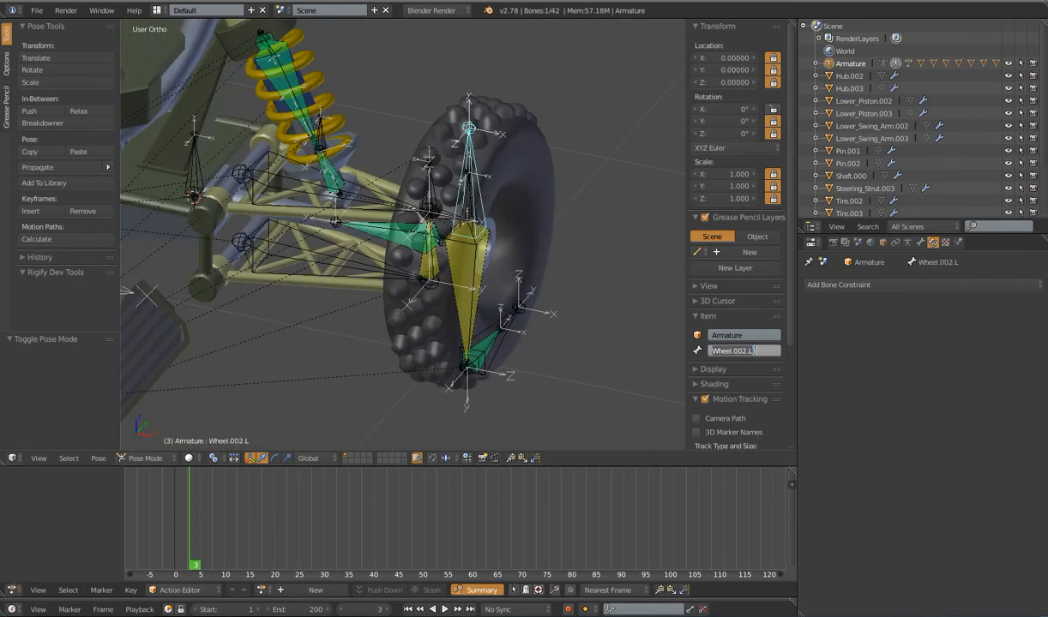
text(Rear Wh)
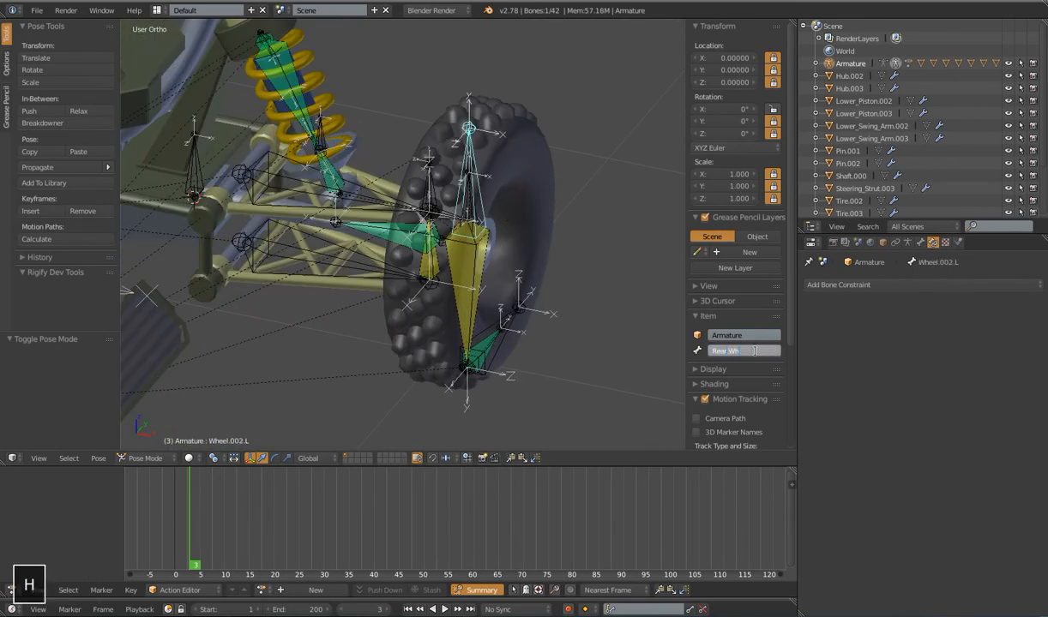
text(eel.L)
key(Return)
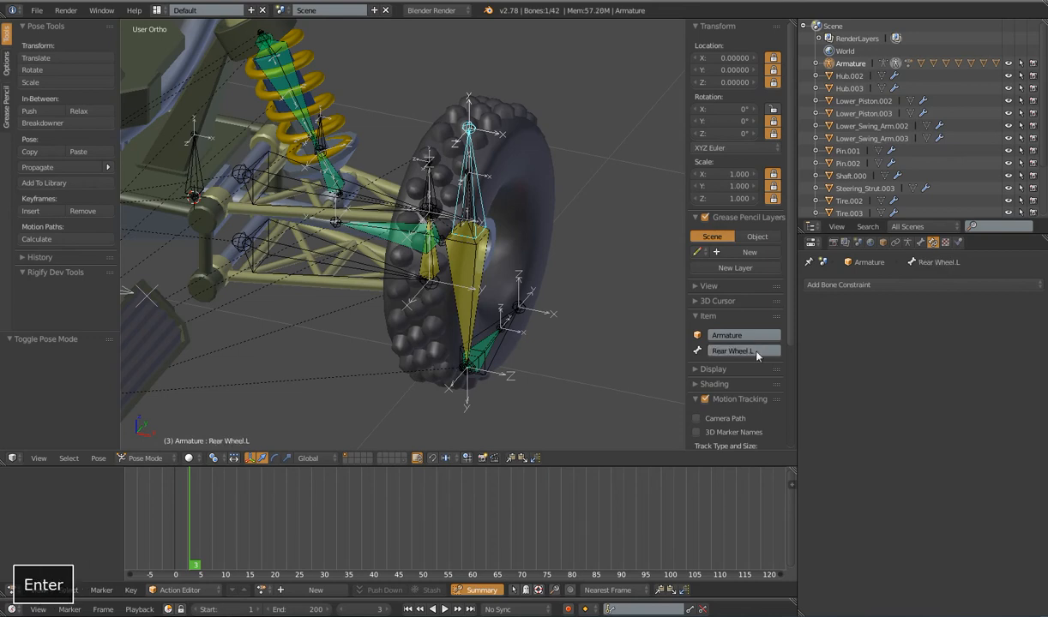
Step: Rename the wheel height bone at the base of the rear wheel as Rear Wheel Height.L
right_drag(513, 312, 696, 348)
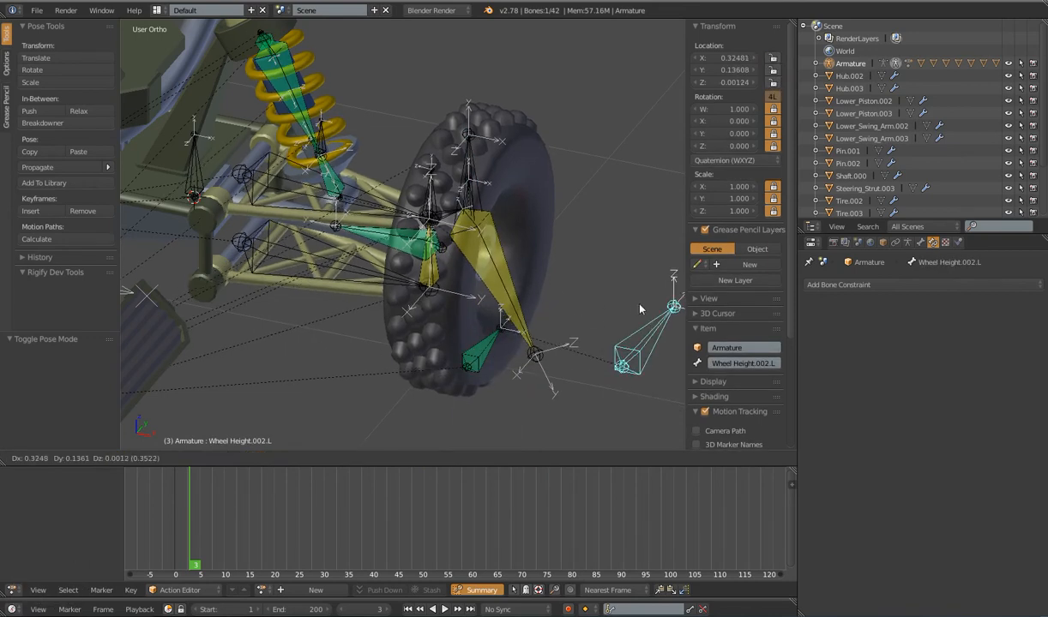
key(Escape)
click(768, 361)
key(BackSpace)
text(Rear Wheel Height)
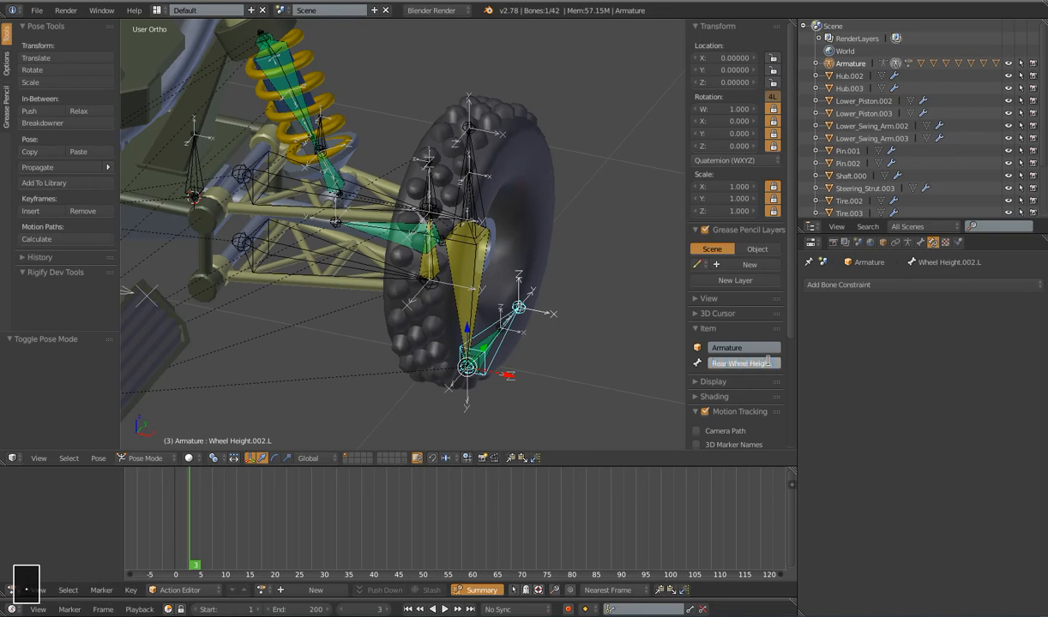
text(.L)
key(Return)
scroll(382, 249, down, 5)
middle_drag(391, 271, 413, 294)
scroll(437, 322, down, 2)
shift+middle_drag(437, 342, 465, 306)
scroll(465, 306, up, 2)
key(Tab)
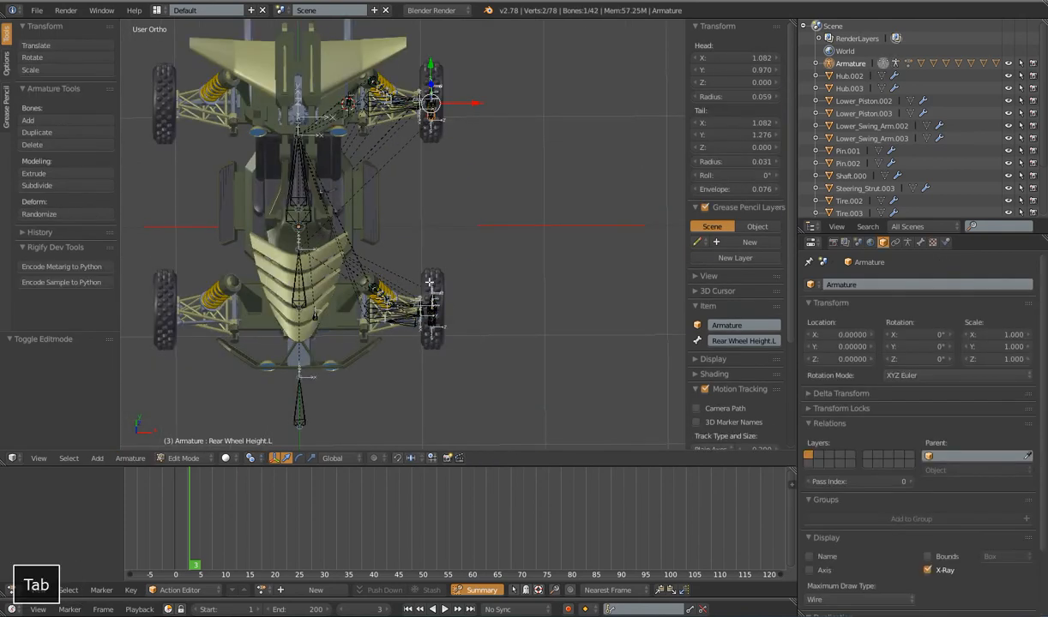
middle_drag(433, 297, 437, 314)
key(a)
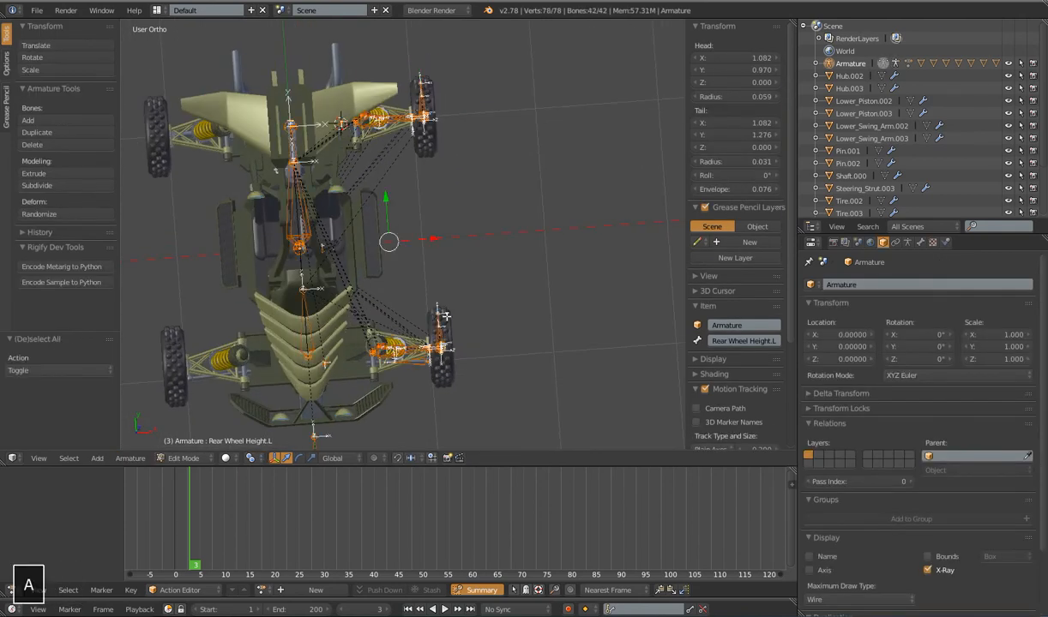
key(Tab)
shift+middle_drag(456, 351, 421, 304)
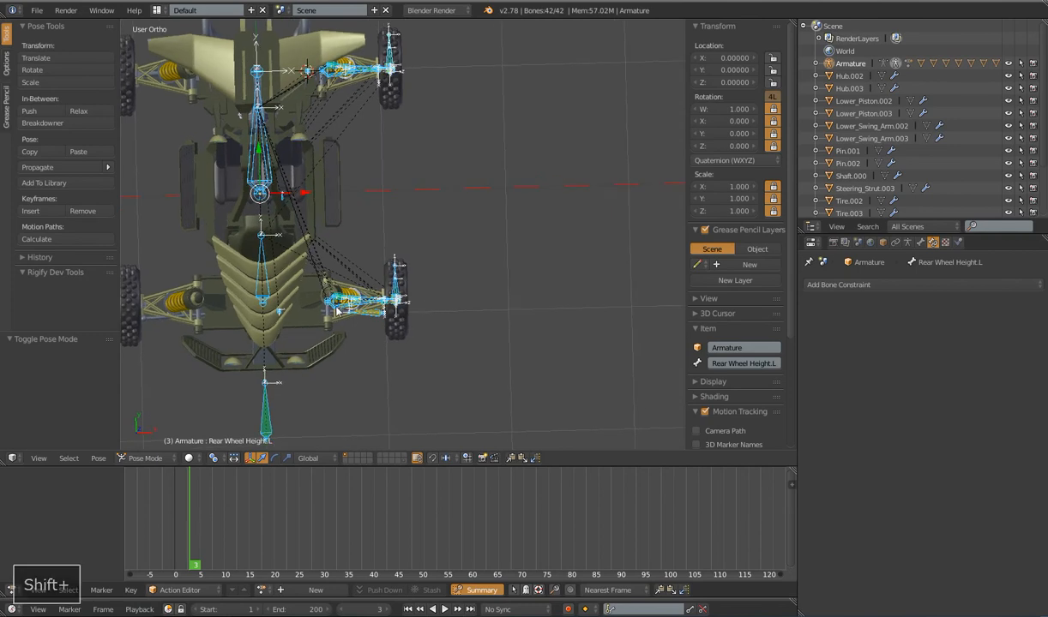
Step: In Edit Mode, select only the front and rear suspension bones on the rigged side and symmetrize them to the opposite side
key(Tab)
key(a)
key(b)
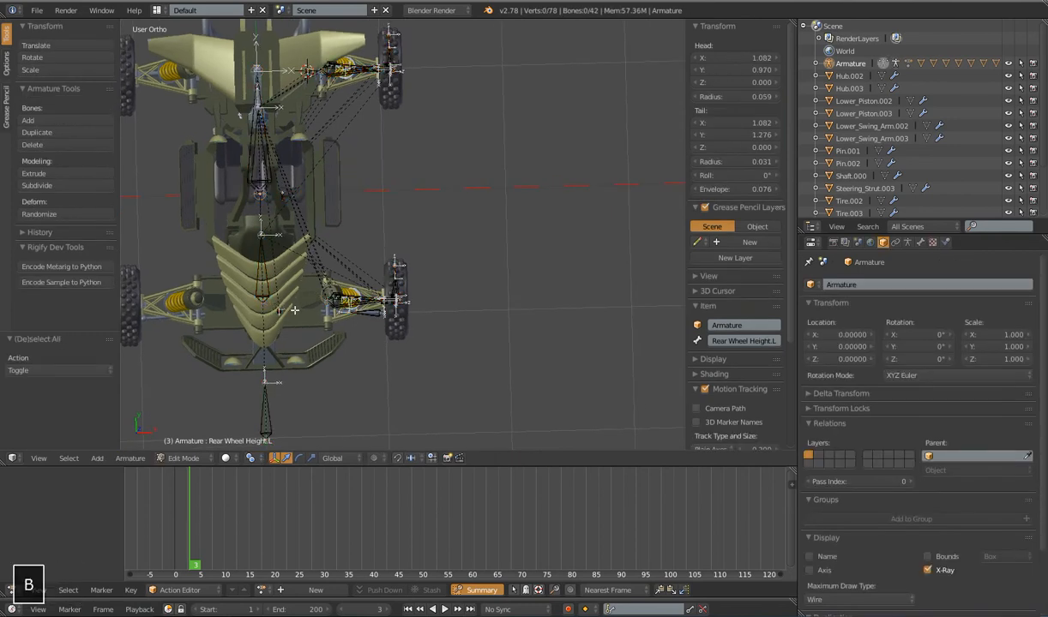
drag(261, 289, 313, 320)
key(b)
drag(305, 252, 454, 361)
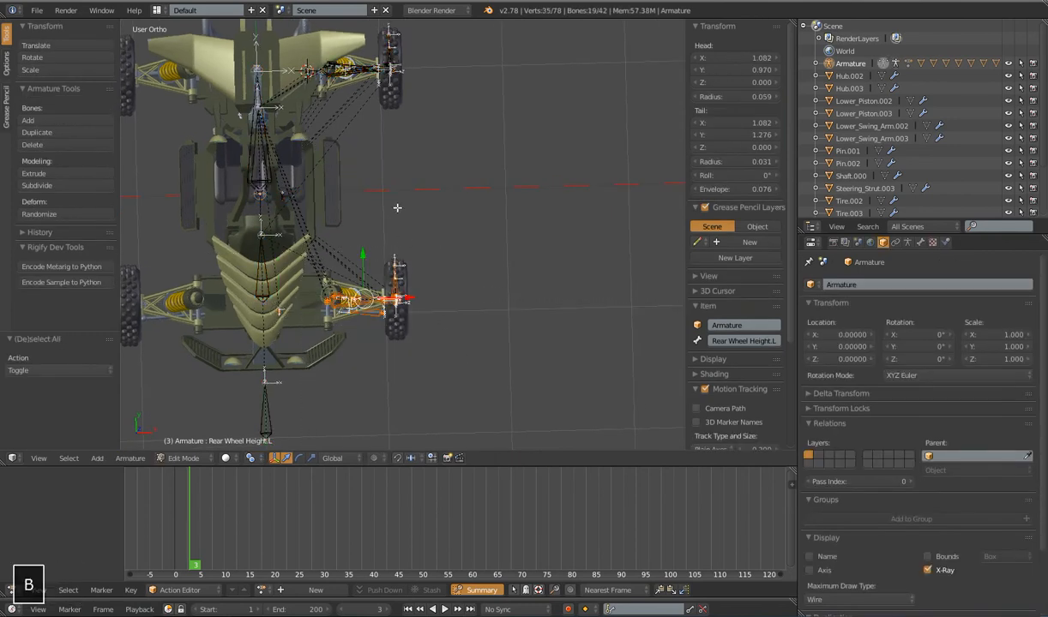
shift+middle_drag(390, 161, 442, 319)
key(b)
drag(346, 157, 487, 274)
scroll(468, 336, down, 4)
shift+middle_drag(454, 357, 455, 292)
scroll(400, 197, up, 5)
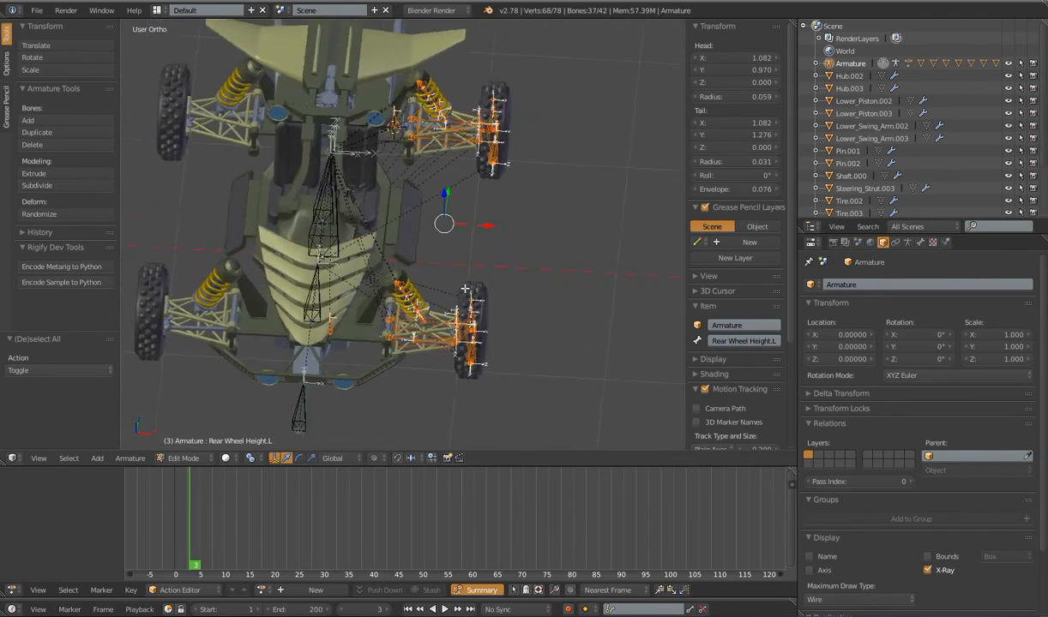
scroll(467, 289, down, 4)
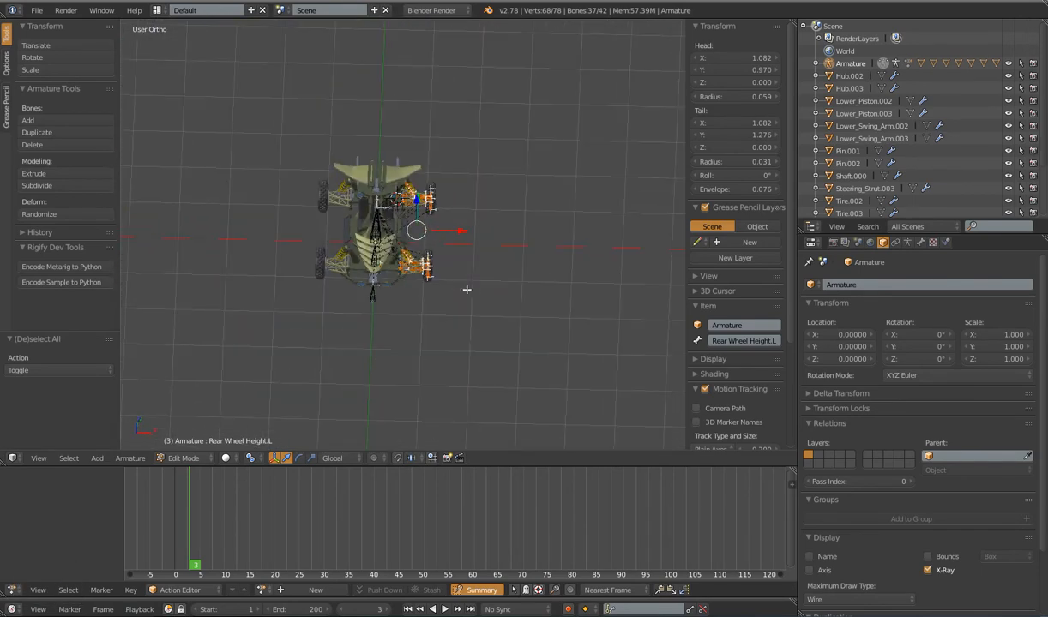
click(140, 458)
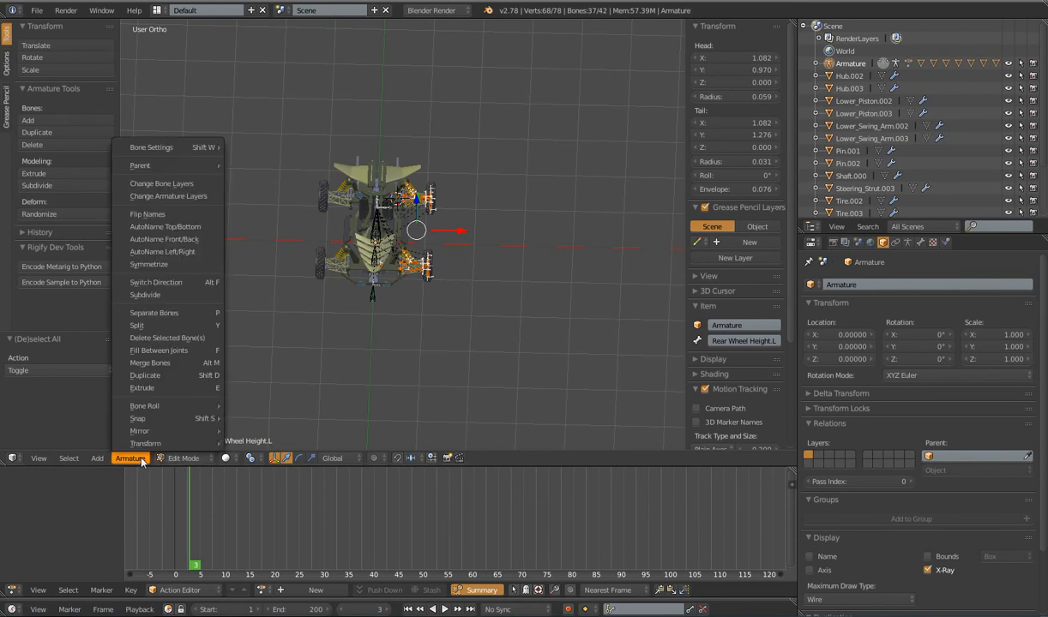
click(163, 264)
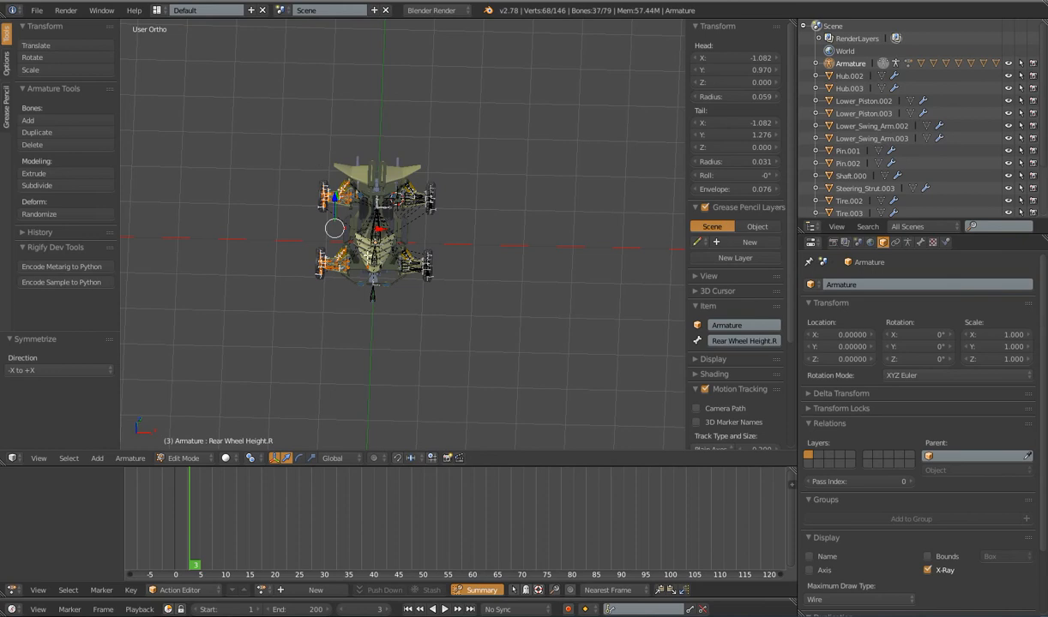
Step: In Pose Mode, inspect the mirrored suspension bones and check the side suffixes on individual rear ones
key(ctrl+Tab)
middle_drag(348, 245, 407, 275)
scroll(405, 274, up, 7)
shift+middle_drag(283, 300, 460, 254)
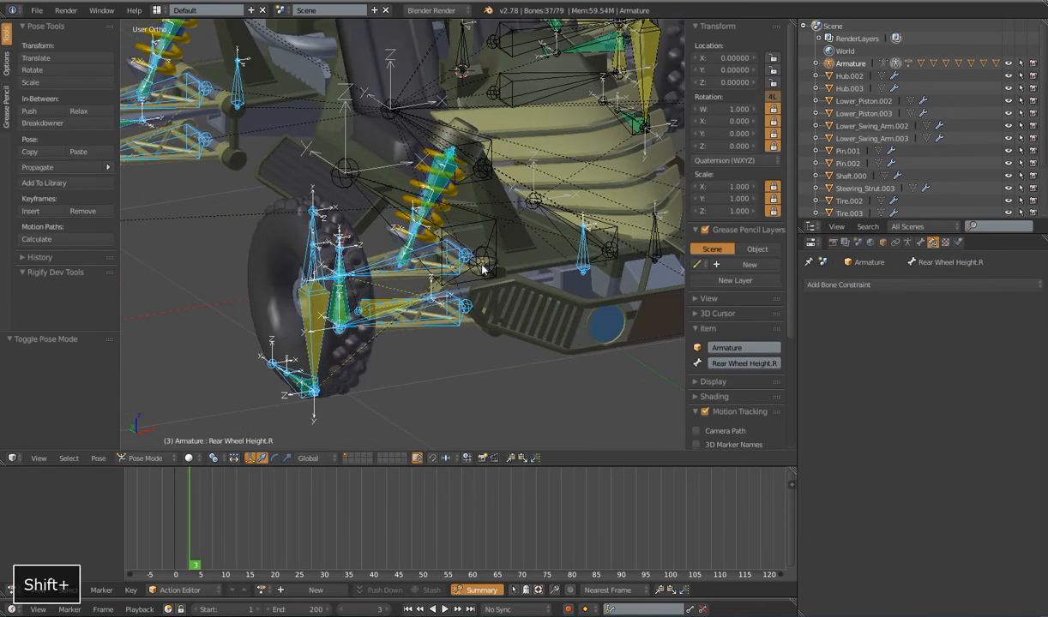
scroll(424, 288, down, 1)
scroll(424, 291, down, 3)
middle_drag(386, 282, 405, 296)
shift+middle_drag(355, 253, 444, 308)
scroll(445, 308, up, 3)
right_click(435, 190)
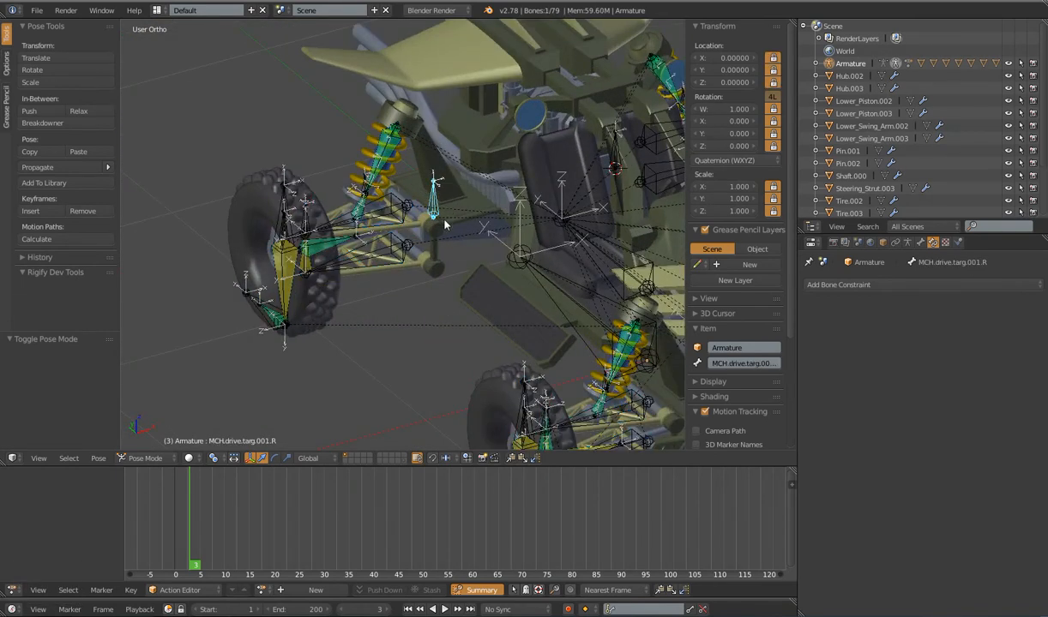
right_click(381, 204)
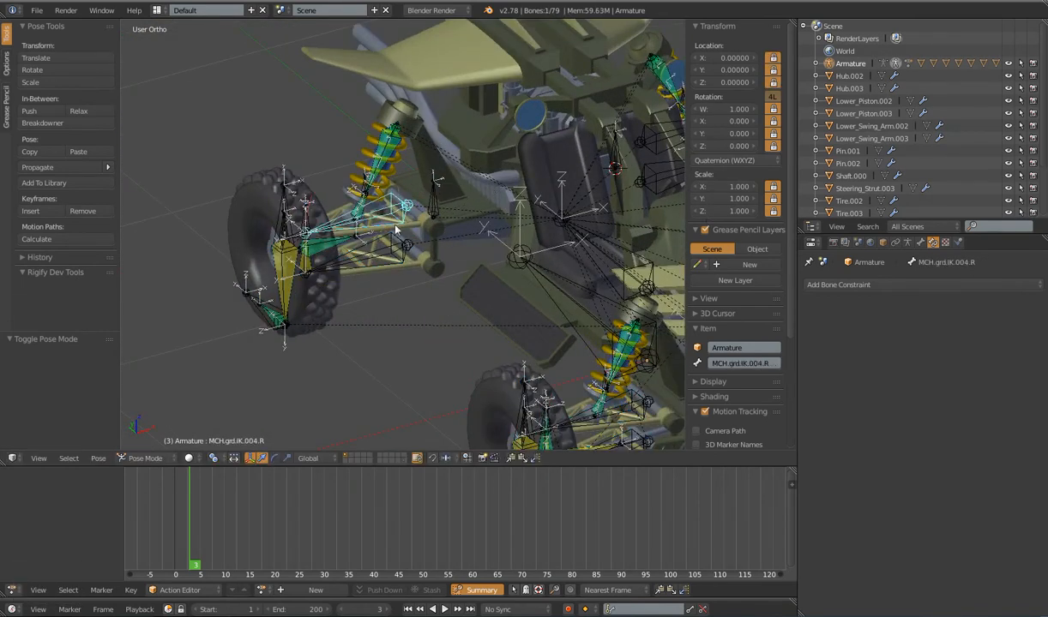
Step: Enable the display of custom bone shapes for the armature and inspect the mirrored front suspension
key(shift+c)
click(908, 243)
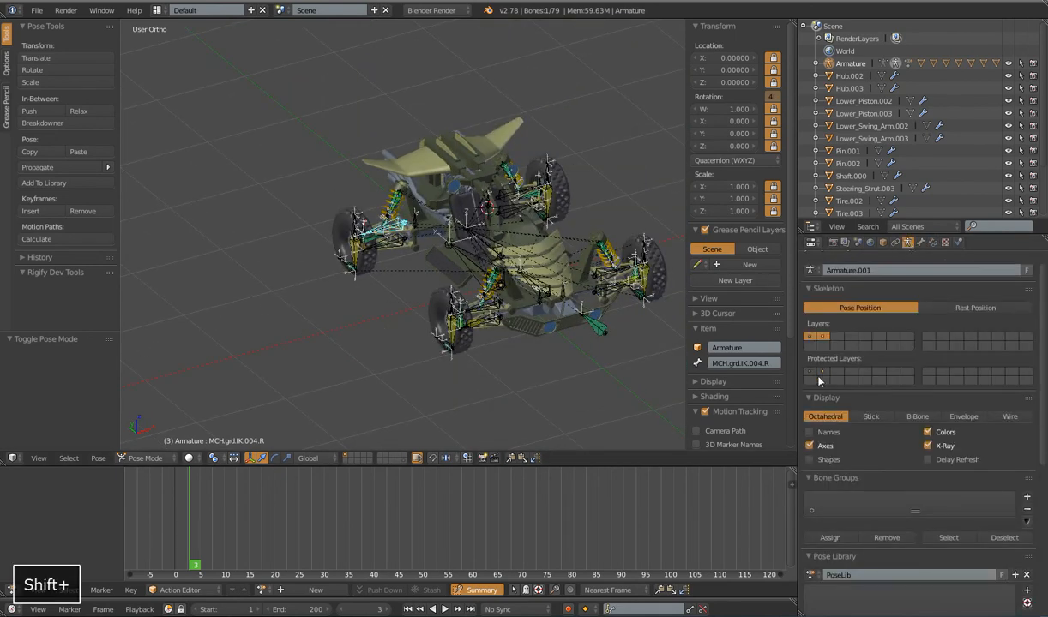
click(809, 460)
scroll(517, 304, down, 2)
middle_drag(517, 304, 410, 236)
scroll(462, 253, up, 4)
scroll(463, 244, up, 2)
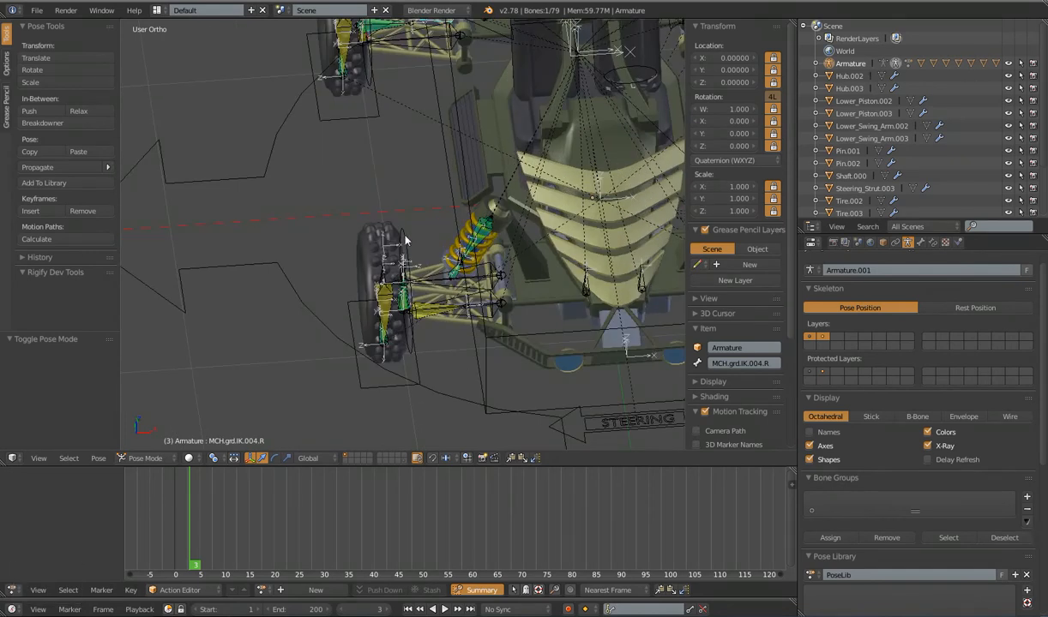
Step: Compare the wheel control shapes of both front wheels, and set the Front Wheel.R bone's custom shape to WGT_Wheel.R
right_click(405, 243)
scroll(403, 243, down, 4)
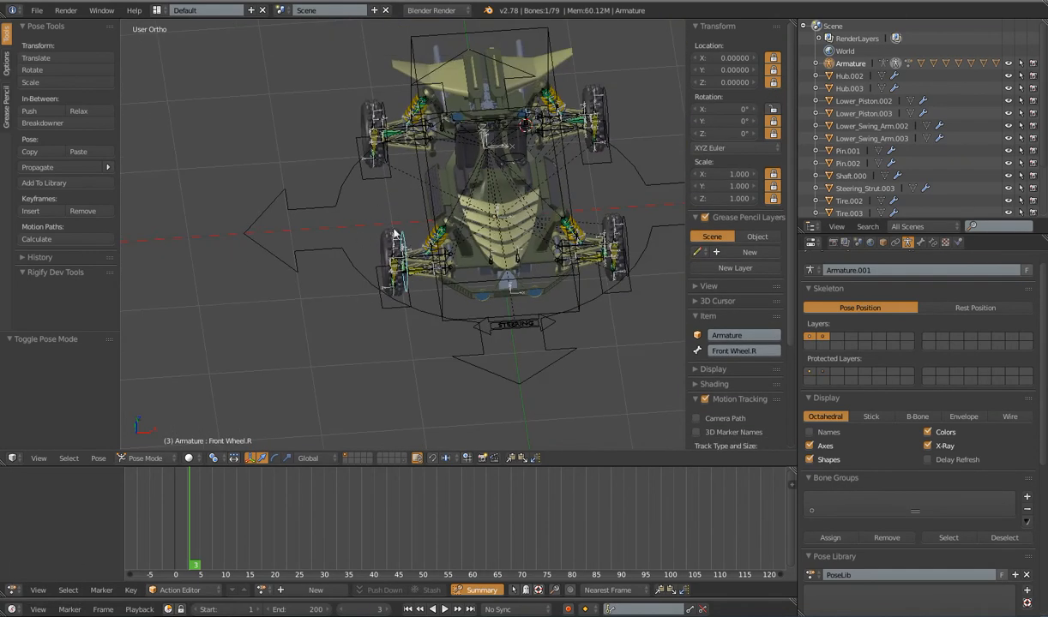
right_click(623, 243)
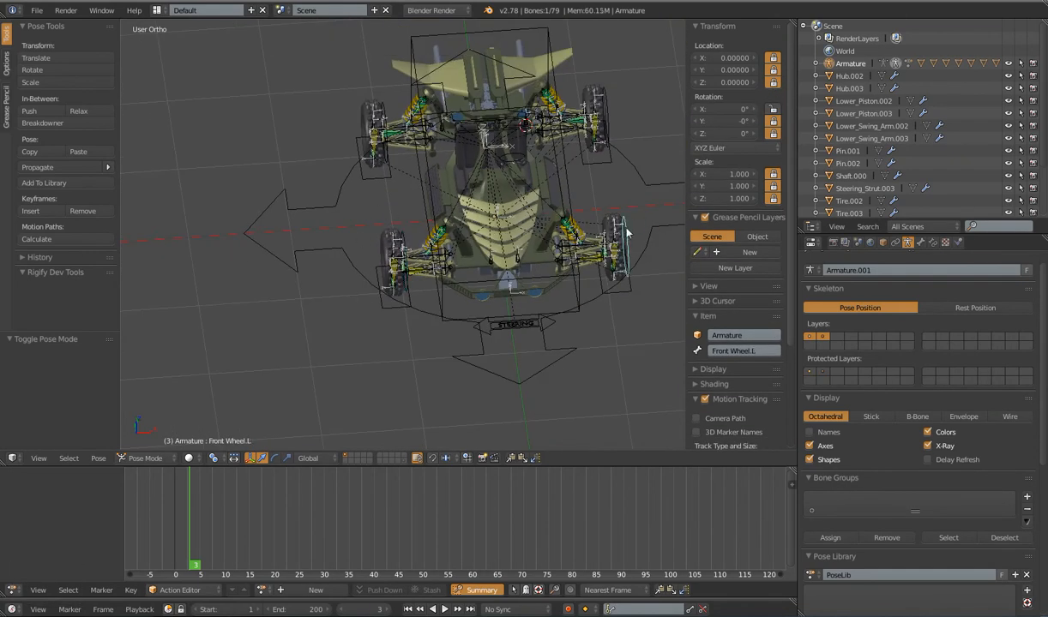
right_click(401, 244)
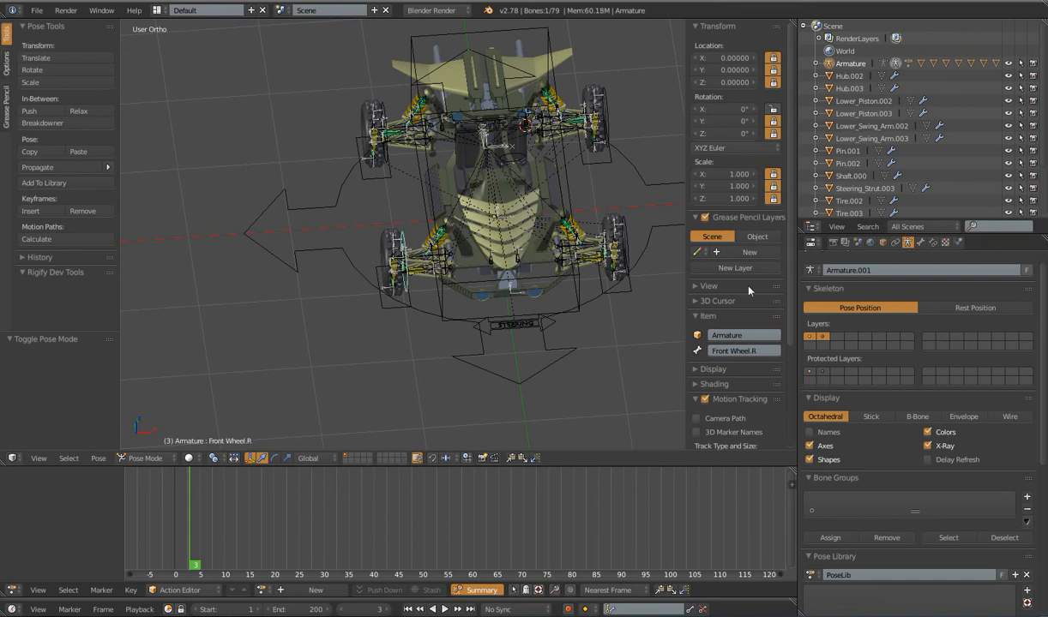
click(920, 245)
scroll(871, 294, down, 5)
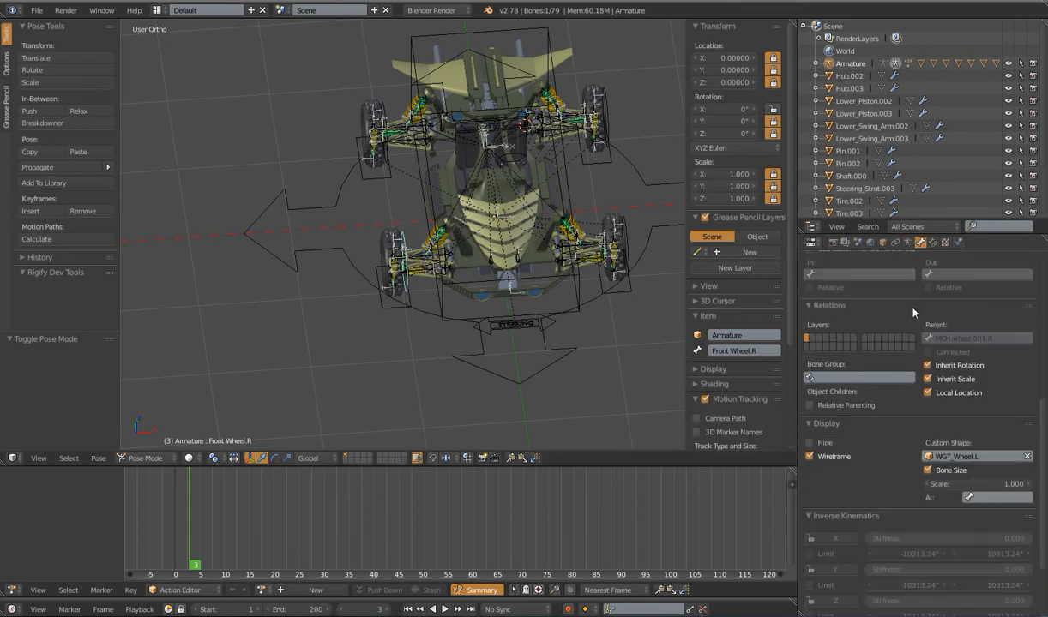
click(989, 458)
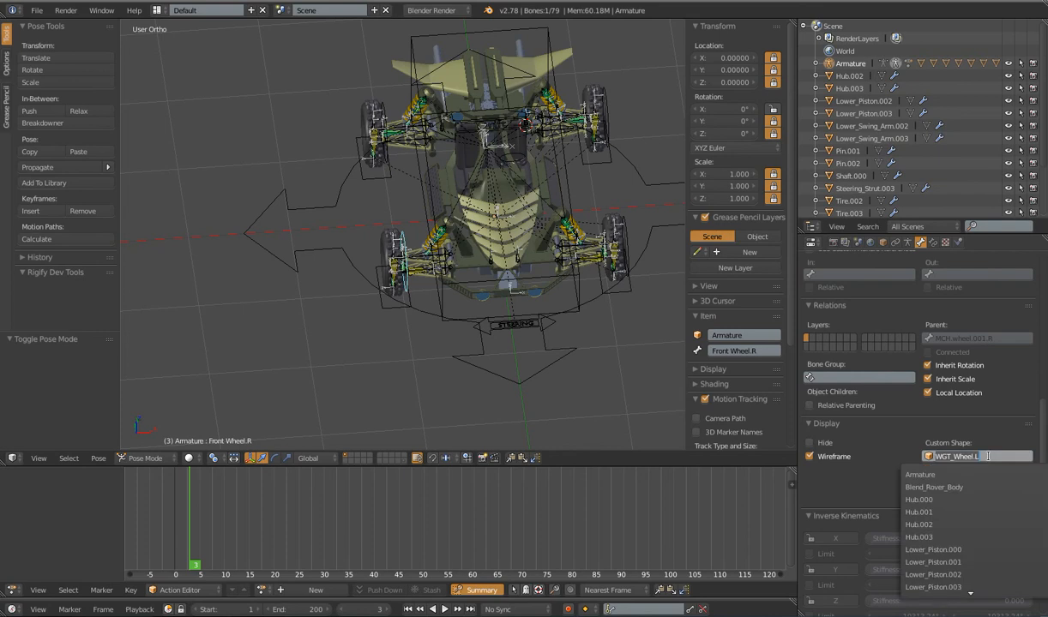
key(BackSpace)
text(R)
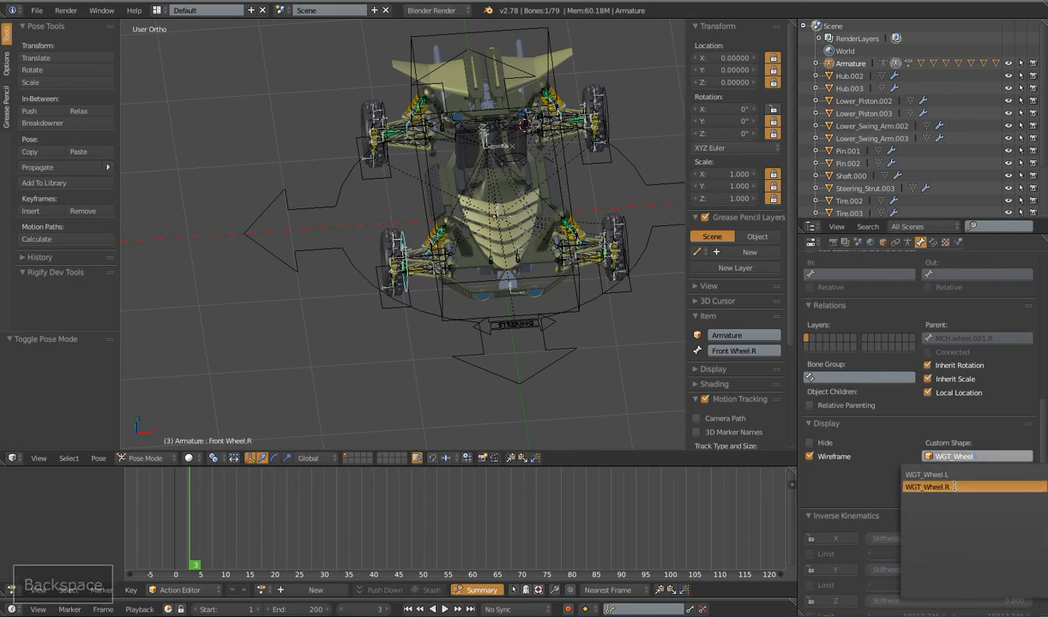
key(Return)
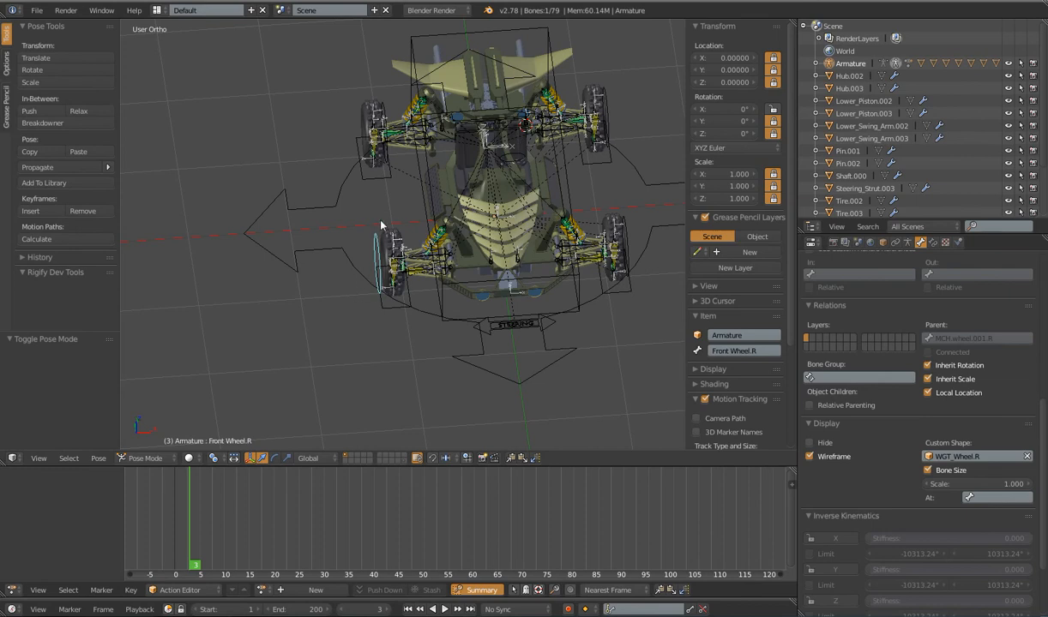
Step: Set the custom shape of the Rear Wheel.R bone to WGT_Wheel.R
right_click(366, 110)
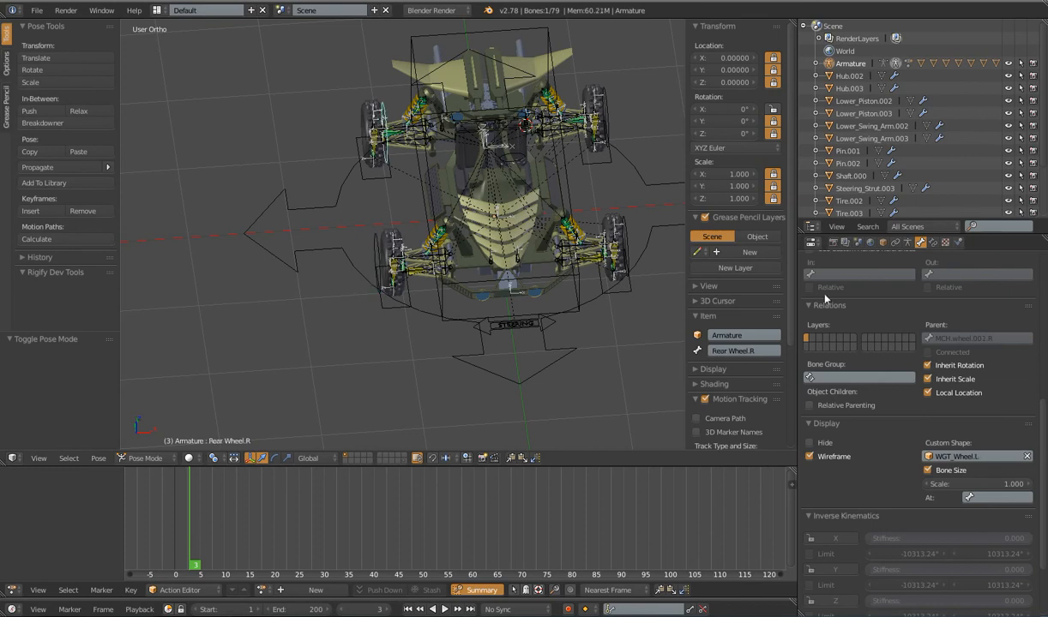
click(988, 456)
key(BackSpace)
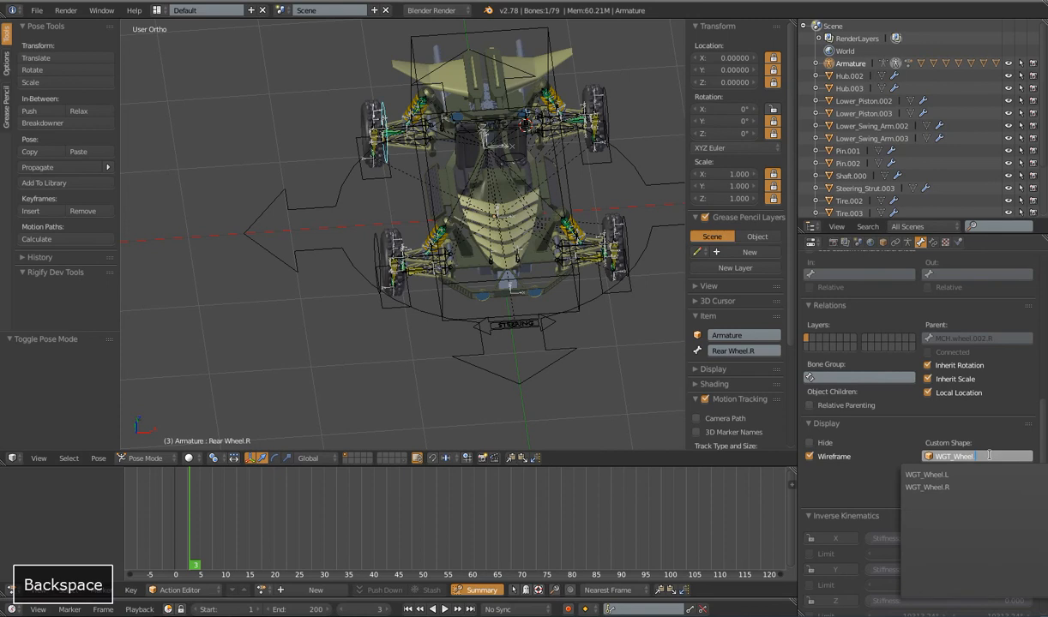
click(917, 474)
Step: Inspect the mirrored rig around the rover's front end and select the front strut bone MCH.strut.001.R
scroll(472, 256, down, 4)
middle_drag(472, 256, 460, 340)
scroll(482, 256, up, 6)
right_click(489, 270)
scroll(482, 240, up, 4)
right_click(508, 246)
scroll(515, 245, down, 5)
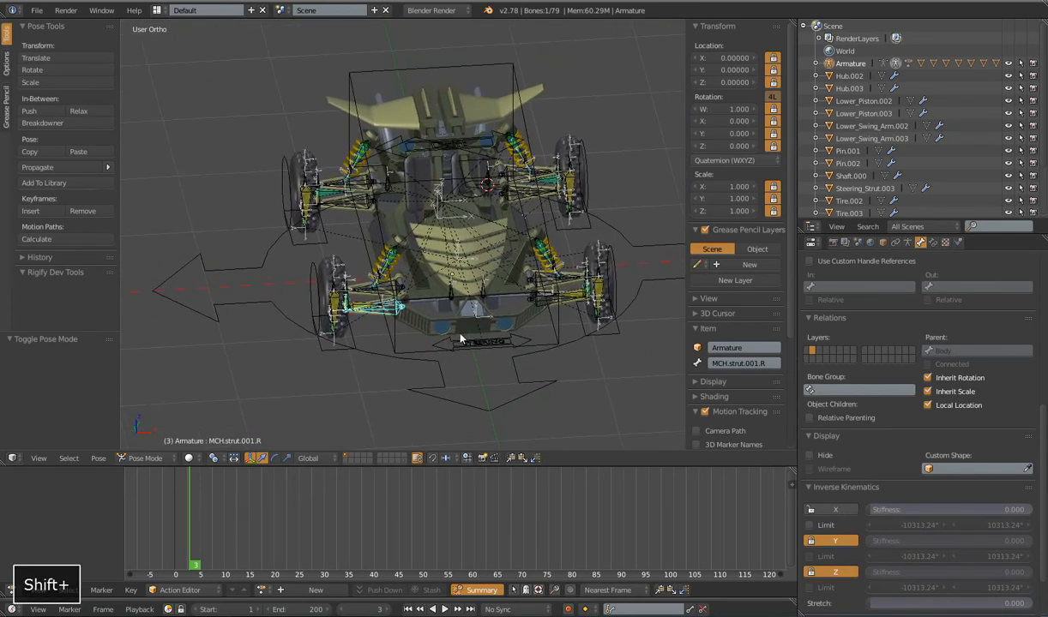